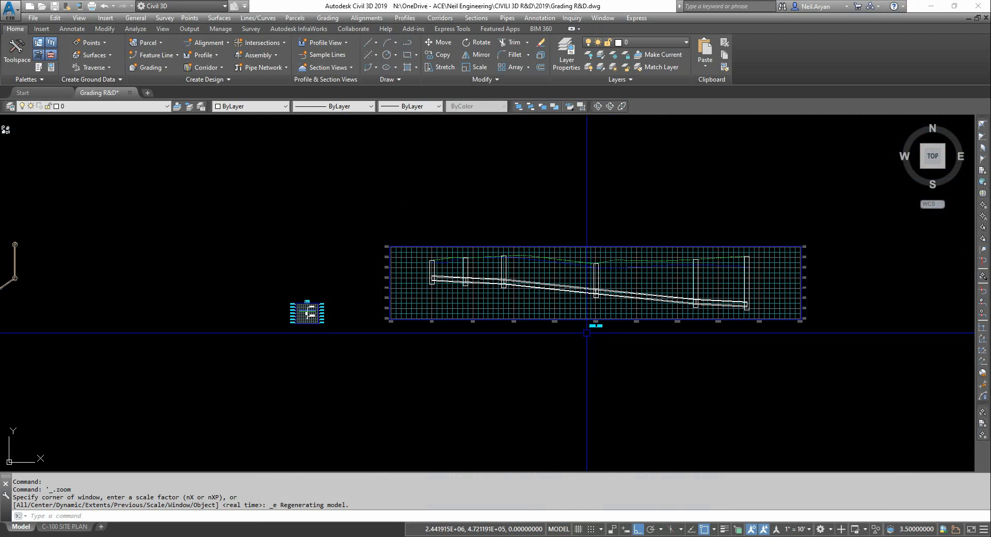
# Step: Examine the sewer line in plan and the manholes and pipes in its profile view
pyautogui.scroll(2, 530, 316)
pyautogui.scroll(-2, 719, 282)
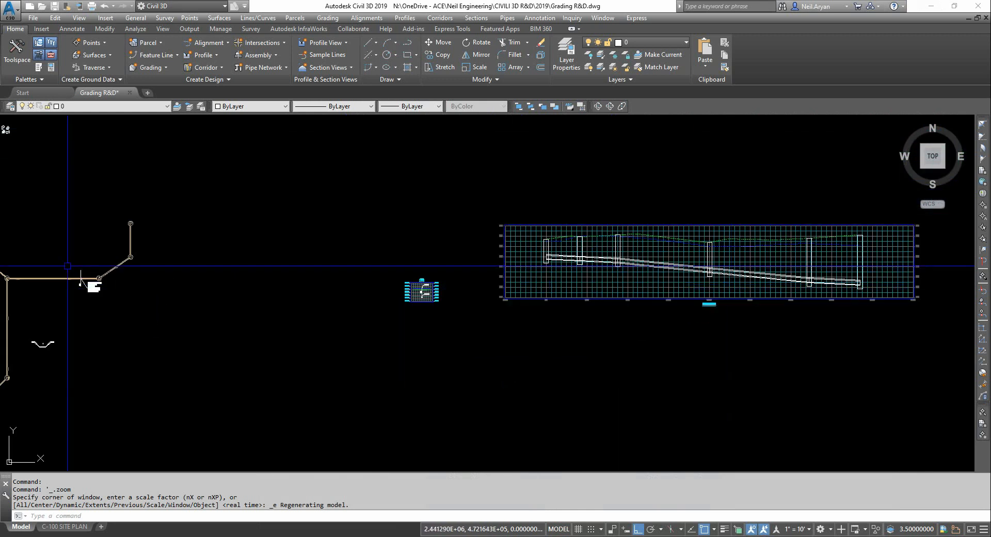
pyautogui.moveTo(66, 268); pyautogui.dragTo(488, 259, button='middle')
pyautogui.scroll(3, 535, 222)
pyautogui.scroll(4, 626, 192)
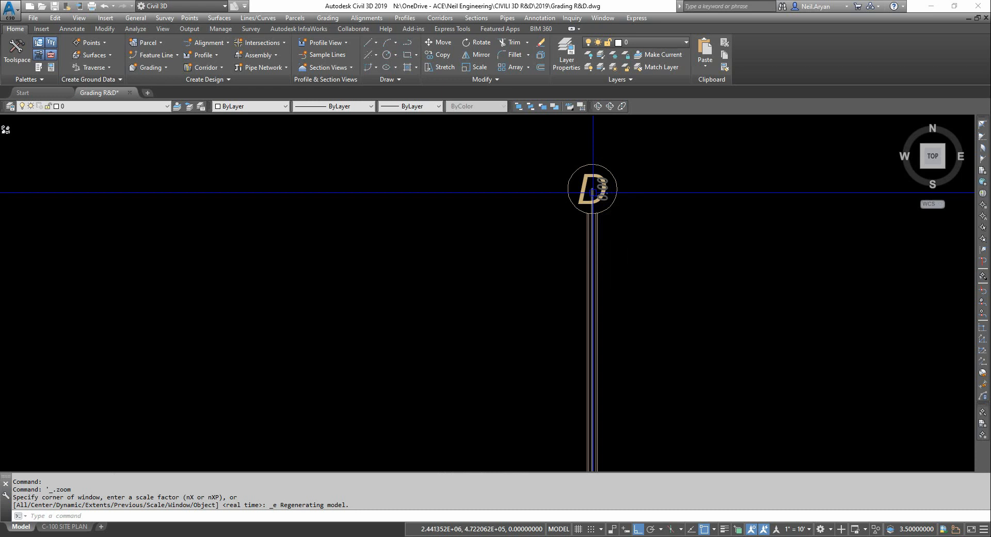
pyautogui.scroll(-5, 592, 192)
pyautogui.moveTo(400, 366); pyautogui.dragTo(223, 363, button='middle')
pyautogui.scroll(-2, 222, 362)
pyautogui.moveTo(876, 212); pyautogui.dragTo(210, 230, button='middle')
pyautogui.scroll(4, 520, 360)
pyautogui.moveTo(666, 259); pyautogui.dragTo(699, 274, button='middle')
pyautogui.moveTo(276, 288); pyautogui.dragTo(511, 302, button='middle')
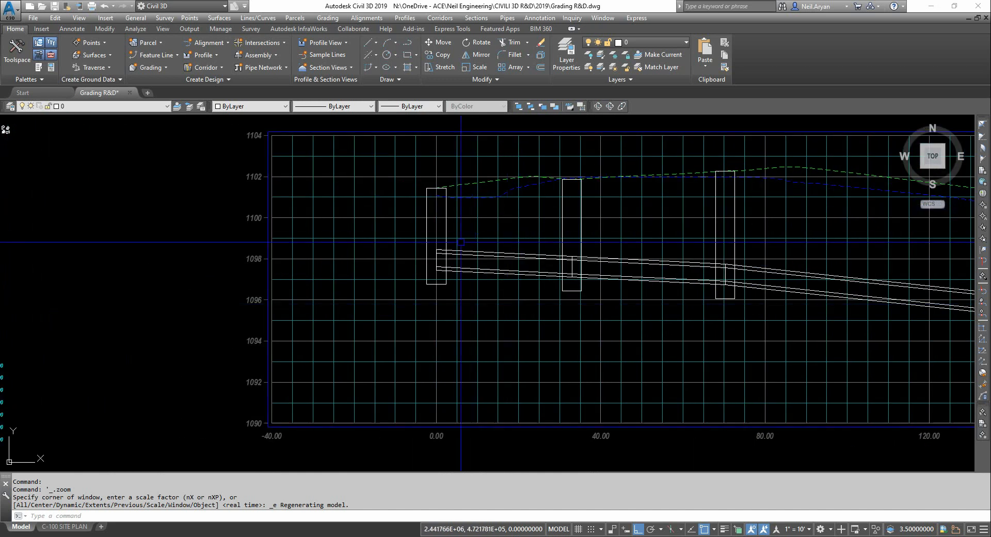
# Step: Create a layout profile named PIPE TOP in the SEWER LINE profile view, with style ACE-NPLT and no label set
pyautogui.click(200, 55)
pyautogui.click(230, 93)
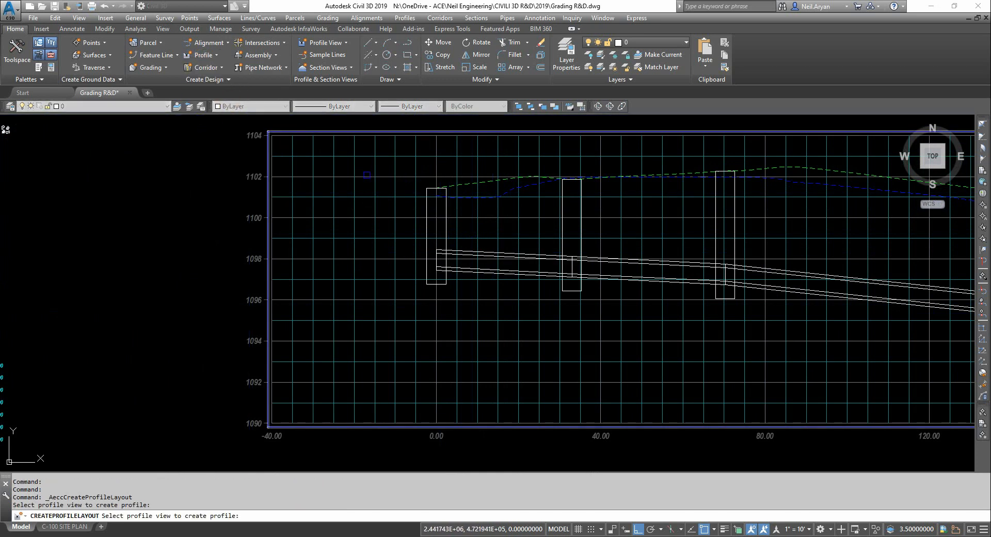
pyautogui.click(397, 222)
pyautogui.click(787, 123)
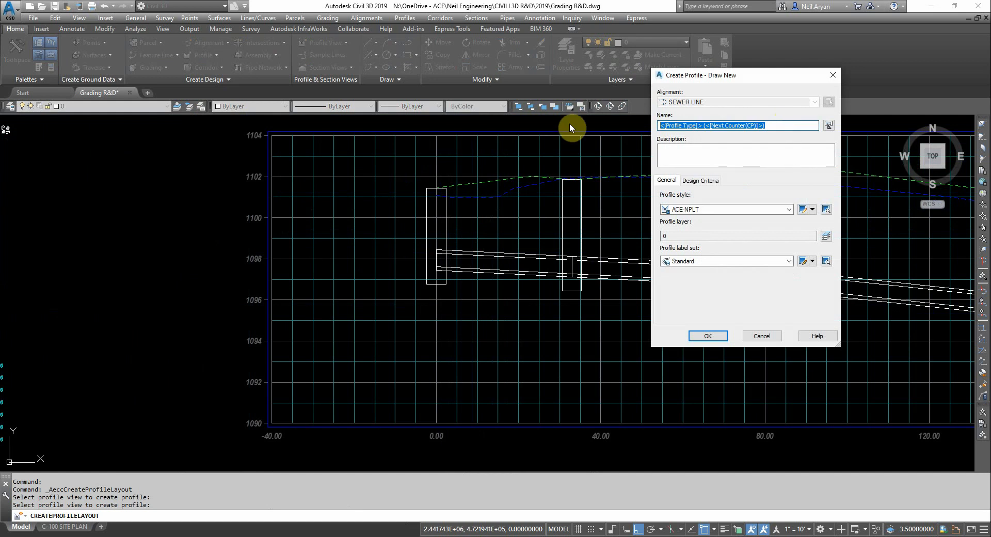
pyautogui.write('PIPE TOP')
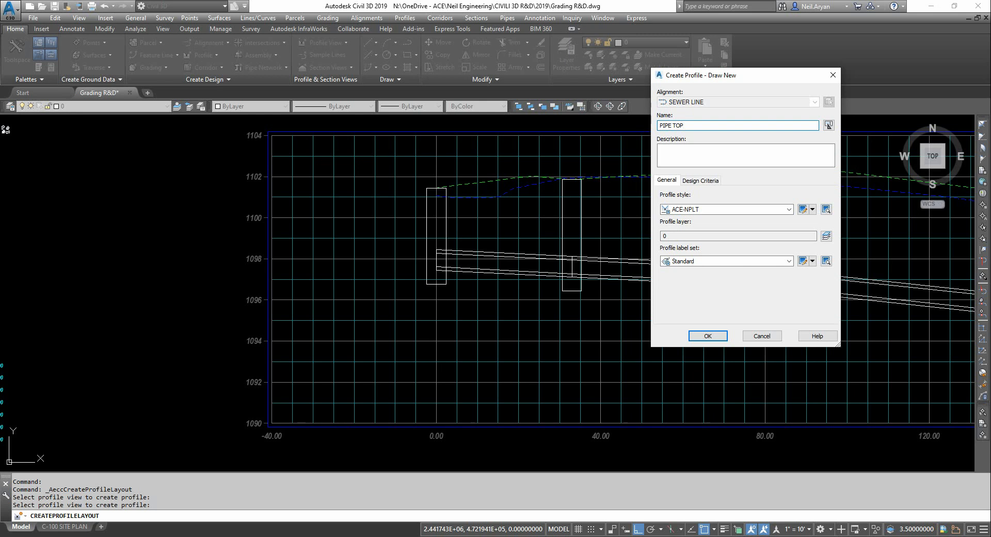
pyautogui.click(695, 264)
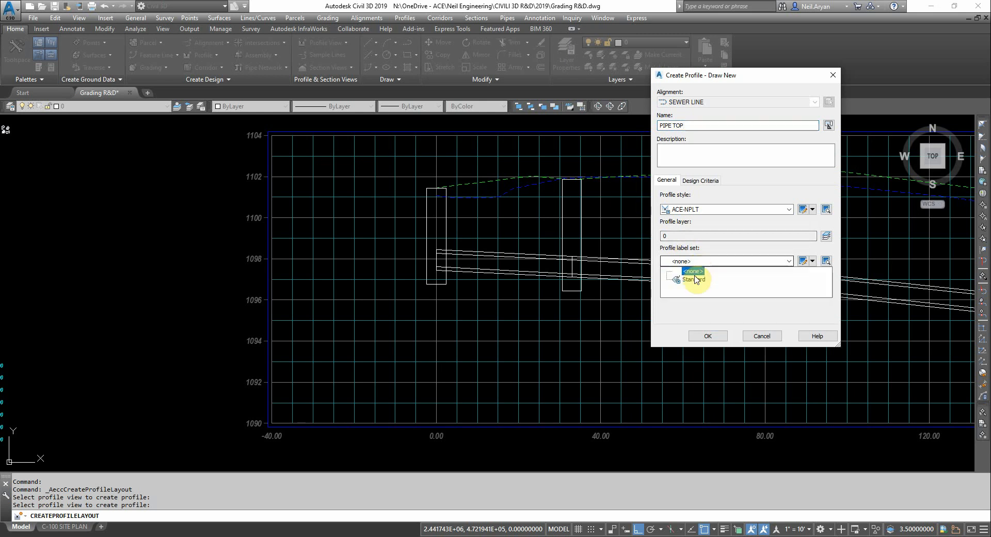
pyautogui.click(695, 273)
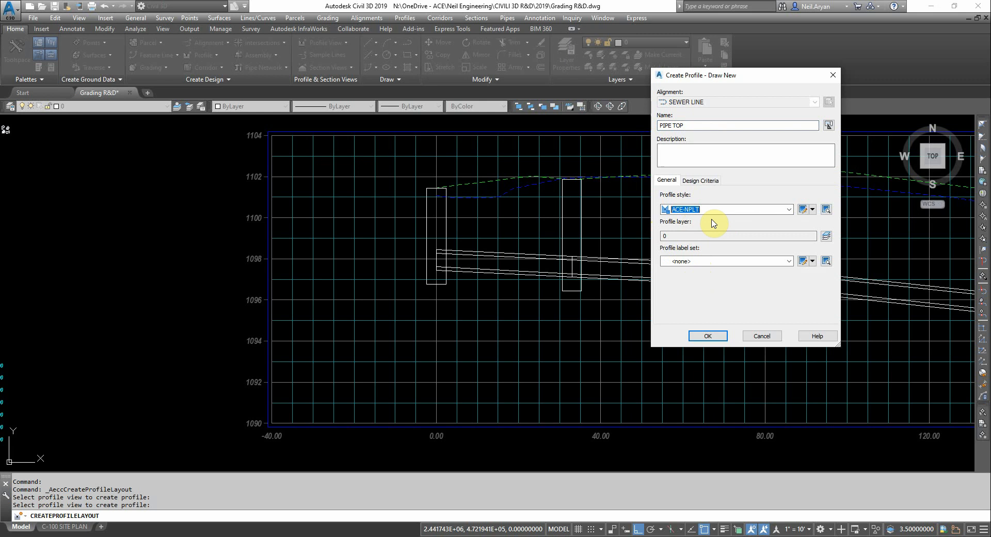
pyautogui.click(704, 336)
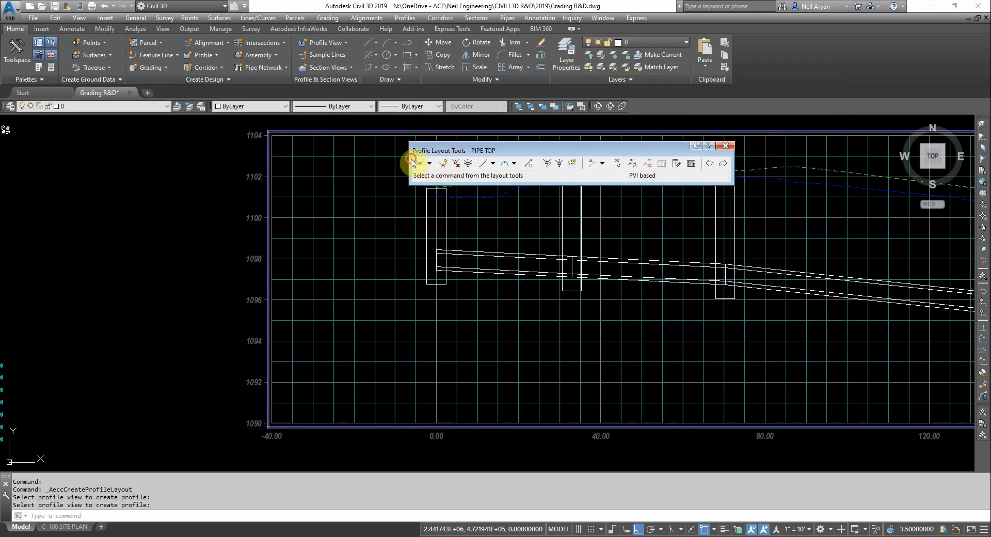
# Step: Draw PIPE TOP tangents along the outer top of the pipe from the first manhole through the second to the third
pyautogui.click(428, 164)
pyautogui.click(433, 176)
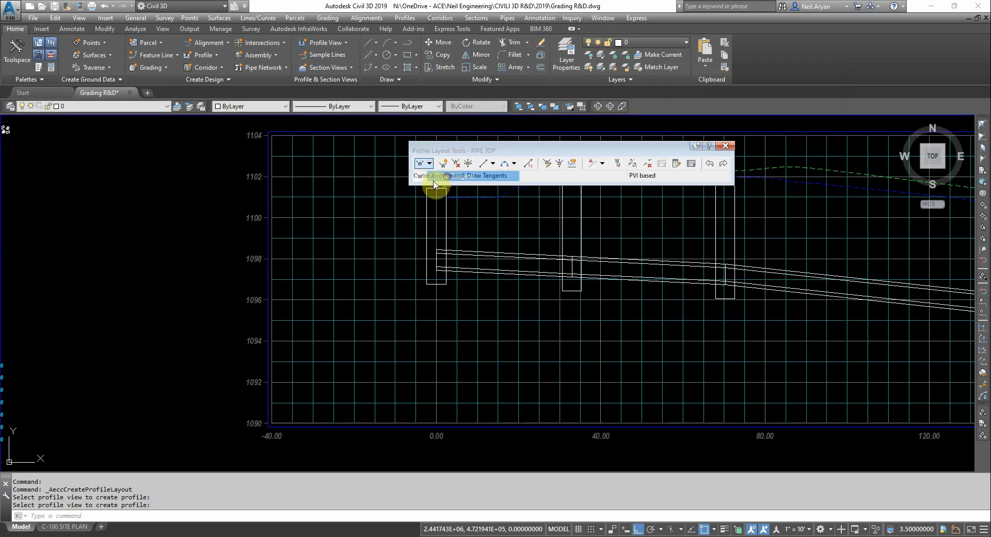
pyautogui.scroll(5, 442, 247)
pyautogui.scroll(2, 442, 244)
pyautogui.click(413, 261)
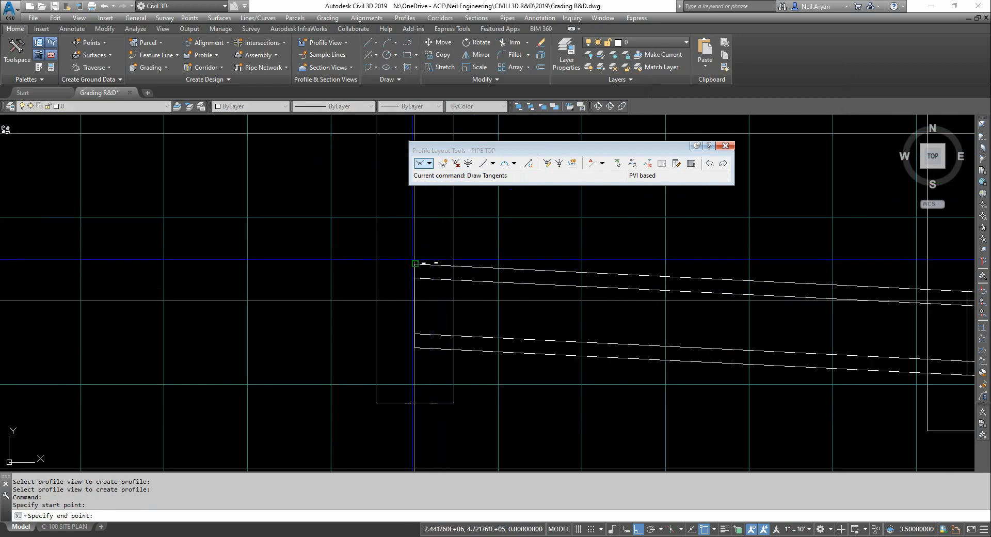
pyautogui.scroll(-4, 413, 262)
pyautogui.scroll(2, 622, 295)
pyautogui.scroll(2, 620, 291)
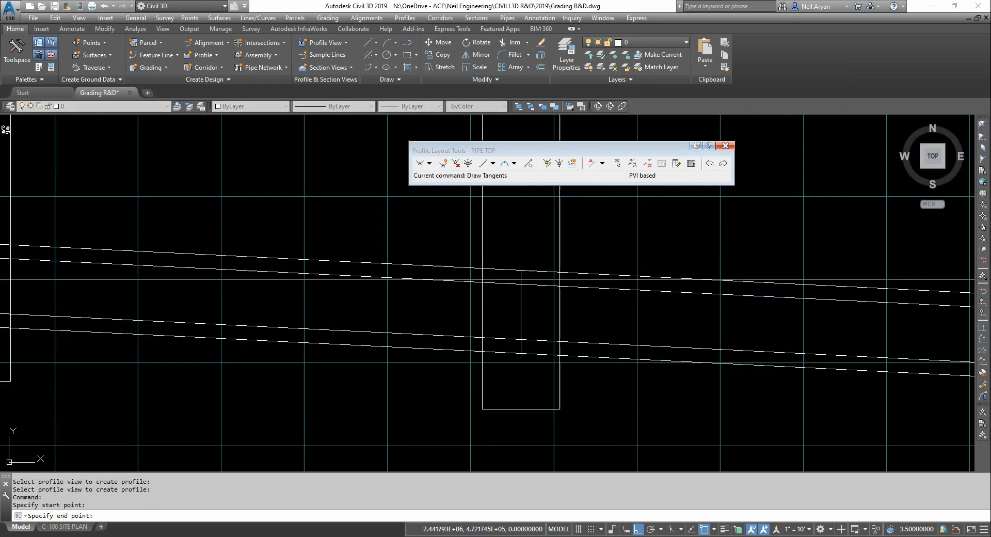
pyautogui.click(796, 284)
pyautogui.moveTo(796, 284); pyautogui.dragTo(254, 282, button='middle')
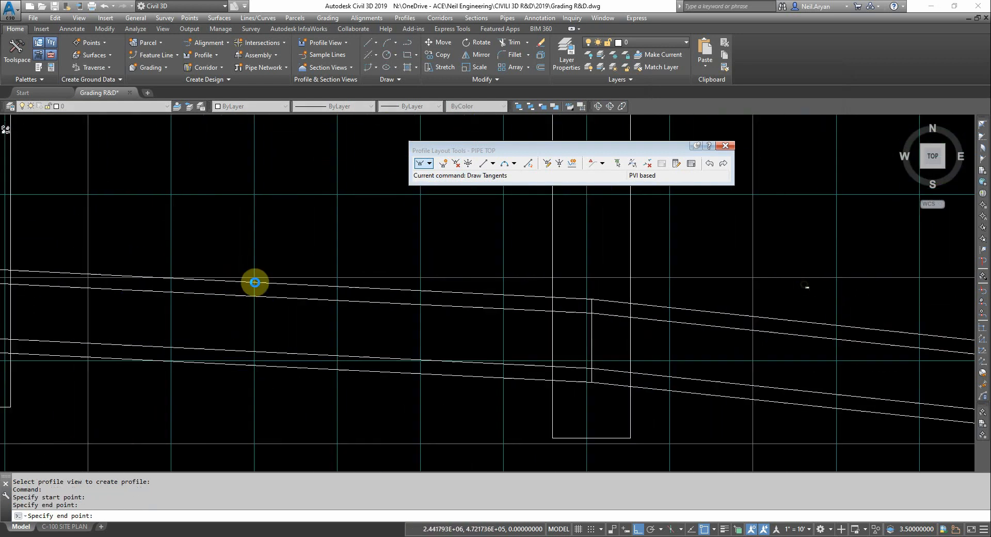
pyautogui.click(593, 301)
# Step: Continue the tangents along the pipe's outer top through the fourth and fifth manholes to the last one, and close the layout tools
pyautogui.moveTo(753, 336); pyautogui.dragTo(196, 271, button='middle')
pyautogui.scroll(-3, 753, 335)
pyautogui.scroll(3, 313, 295)
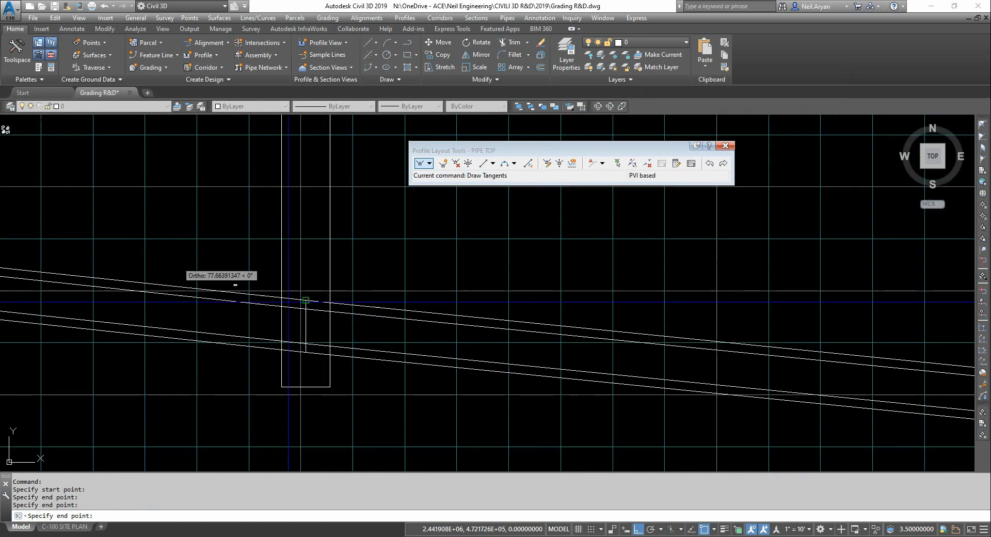
pyautogui.click(310, 292)
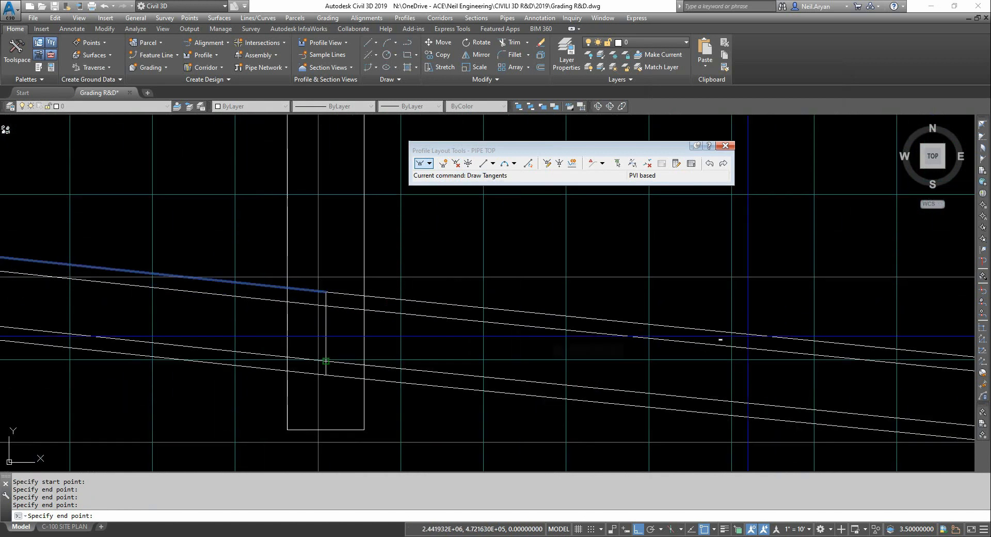
pyautogui.moveTo(748, 336); pyautogui.dragTo(96, 237, button='middle')
pyautogui.scroll(-2, 386, 291)
pyautogui.moveTo(663, 331); pyautogui.dragTo(287, 286, button='middle')
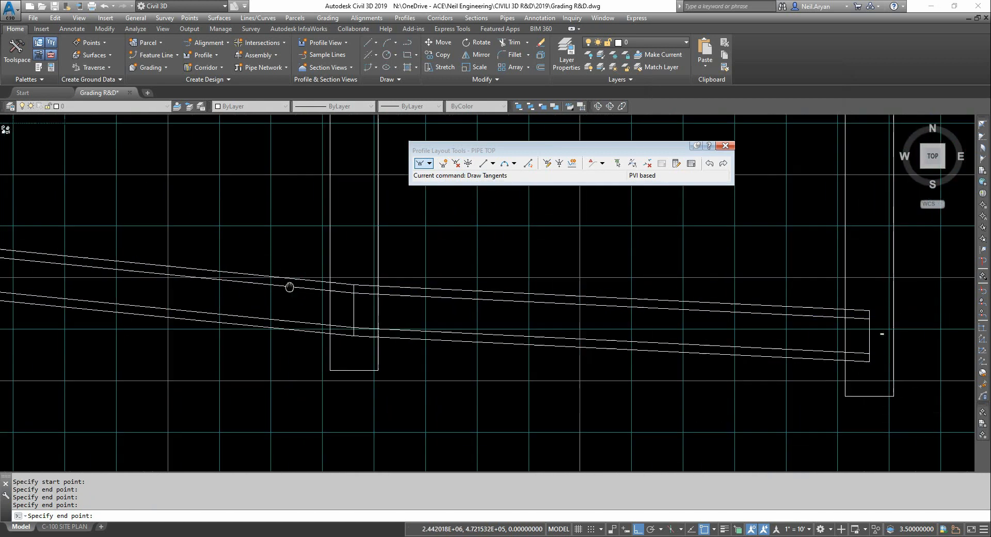
pyautogui.scroll(3, 392, 289)
pyautogui.click(279, 304)
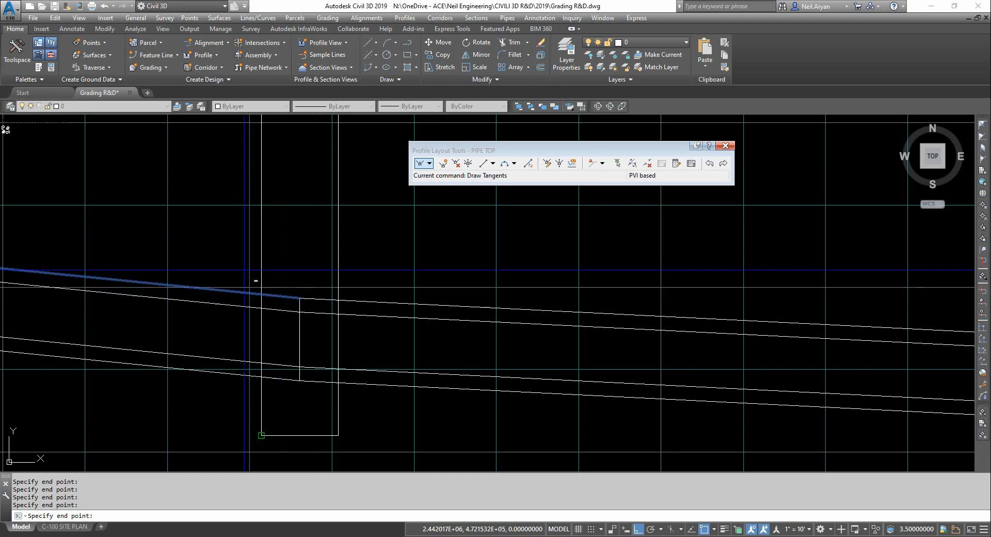
pyautogui.scroll(-3, 692, 320)
pyautogui.scroll(2, 602, 303)
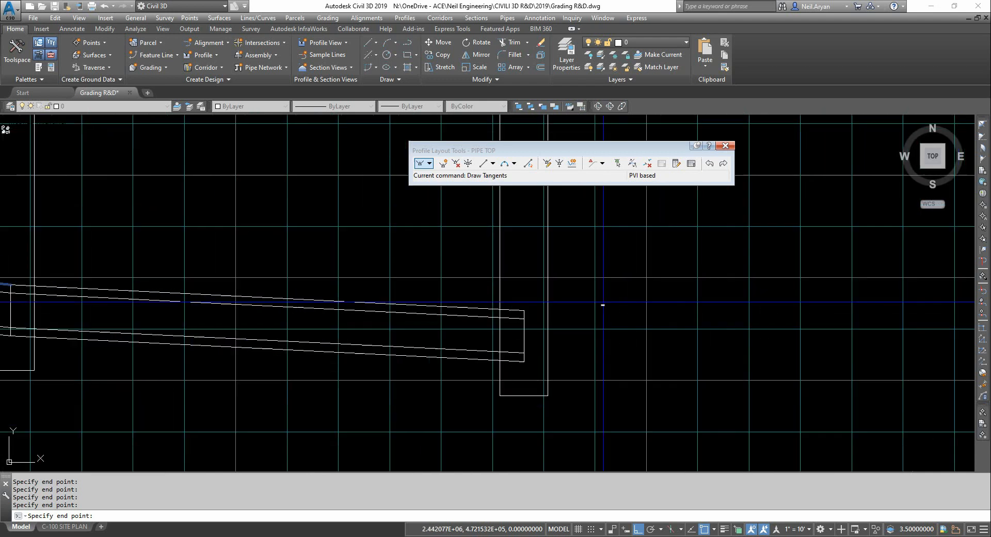
pyautogui.rightClick(523, 309)
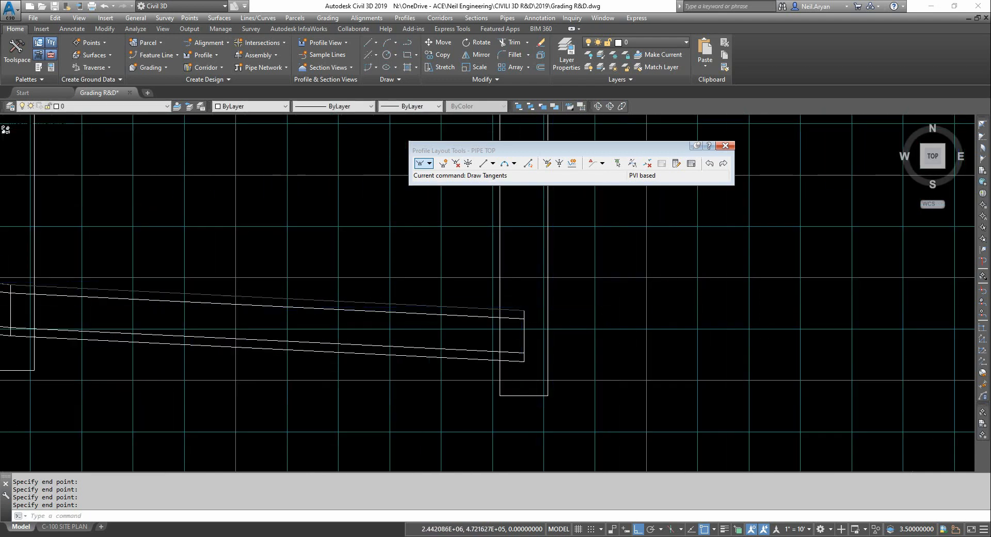
pyautogui.click(728, 147)
# Step: Inspect the PIPE TOP profile against the top of the pipe along the profile view
pyautogui.scroll(-5, 567, 309)
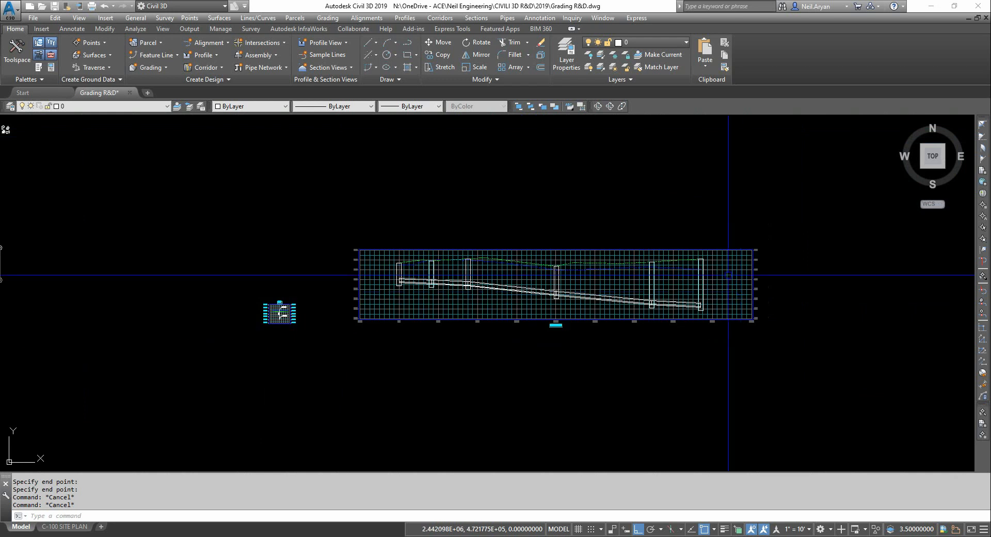
pyautogui.moveTo(464, 320); pyautogui.dragTo(539, 320, button='middle')
pyautogui.scroll(10, 539, 319)
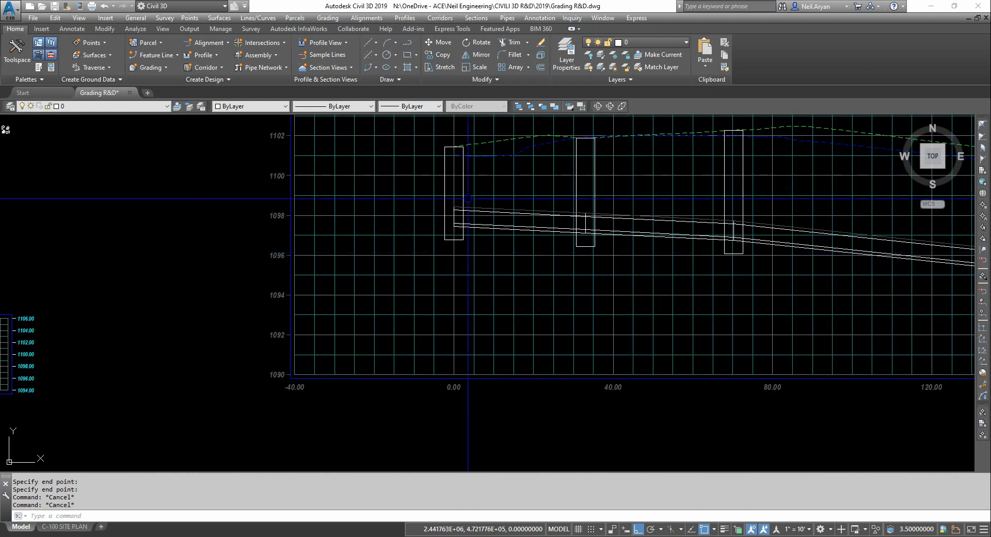
pyautogui.moveTo(807, 235); pyautogui.dragTo(372, 246, button='middle')
pyautogui.scroll(4, 372, 246)
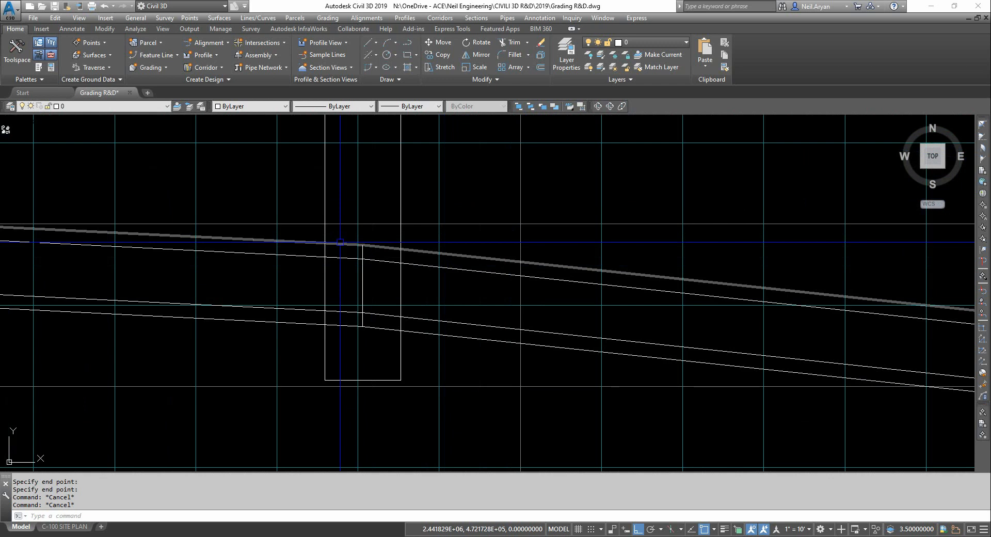
pyautogui.scroll(-5, 340, 242)
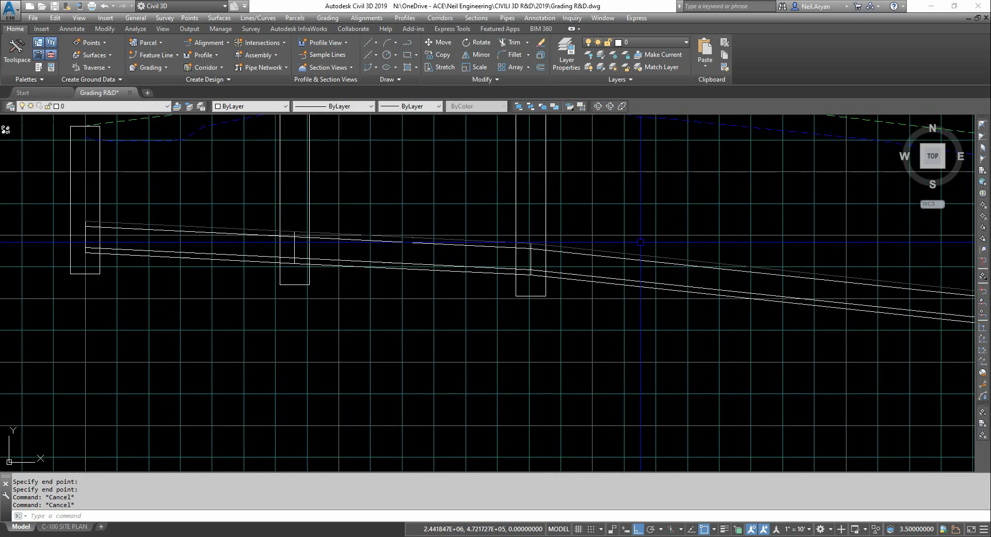
pyautogui.moveTo(287, 234); pyautogui.dragTo(583, 237, button='middle')
pyautogui.scroll(-4, 584, 237)
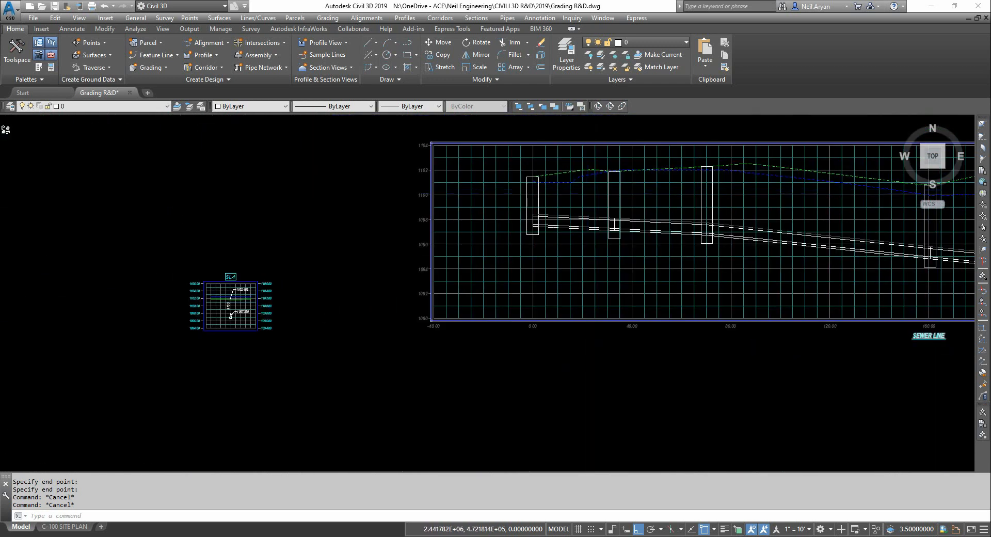
pyautogui.scroll(-2, 407, 174)
# Step: Create a dynamically linked feature line in Site 1 from the SEWER LINE alignment, using the PIPE TOP profile, Standard style and default weeding factors
pyautogui.click(192, 107)
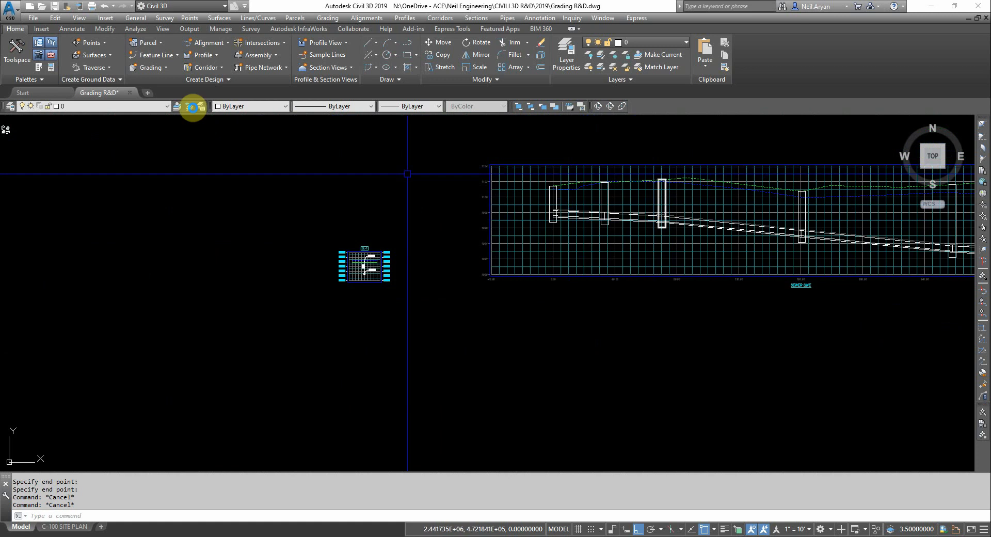
pyautogui.click(158, 55)
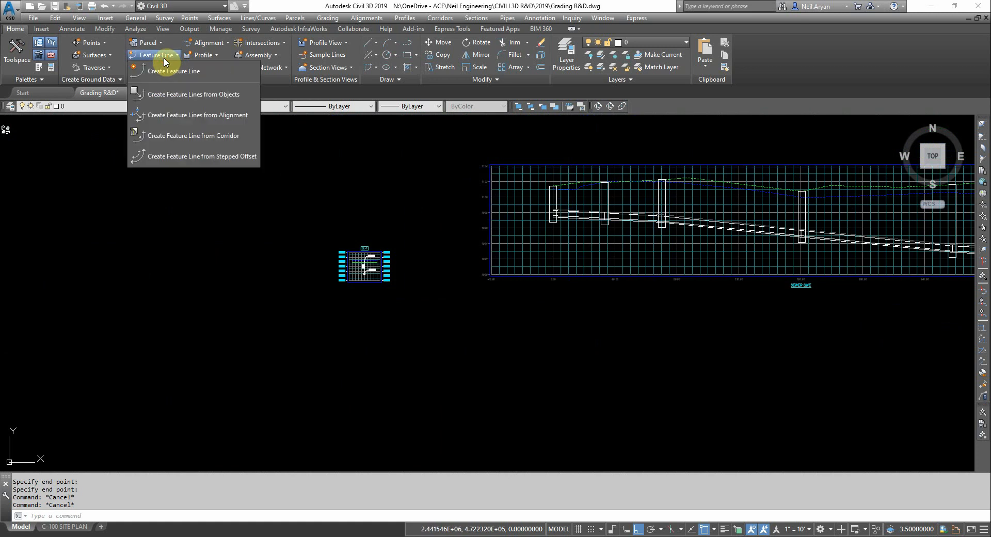
pyautogui.click(180, 113)
pyautogui.moveTo(429, 355); pyautogui.dragTo(668, 331, button='middle')
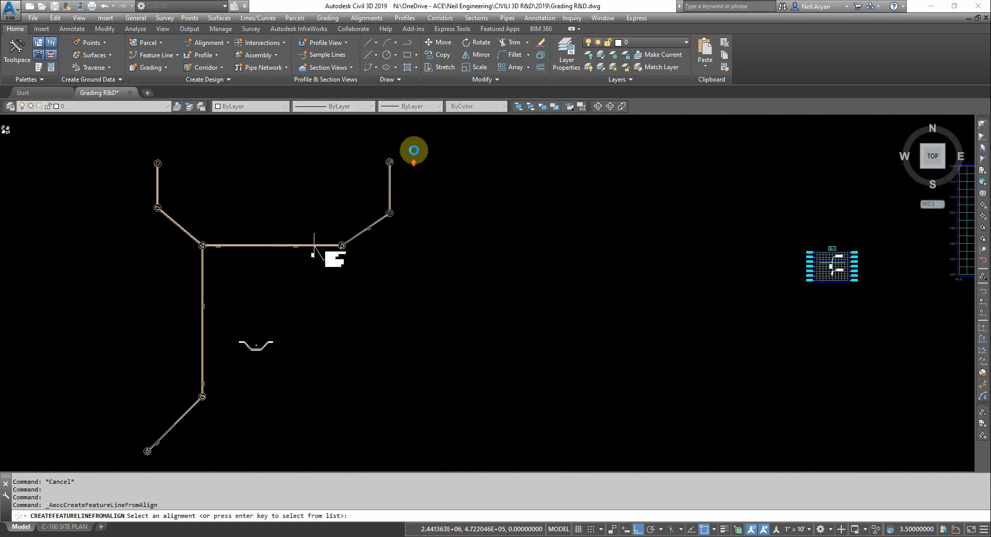
pyautogui.scroll(8, 411, 150)
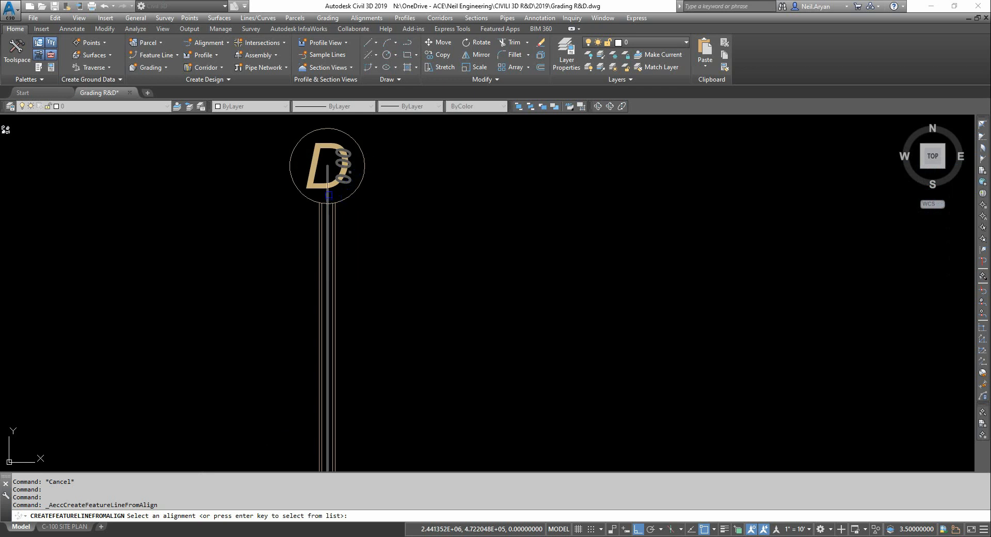
pyautogui.click(331, 201)
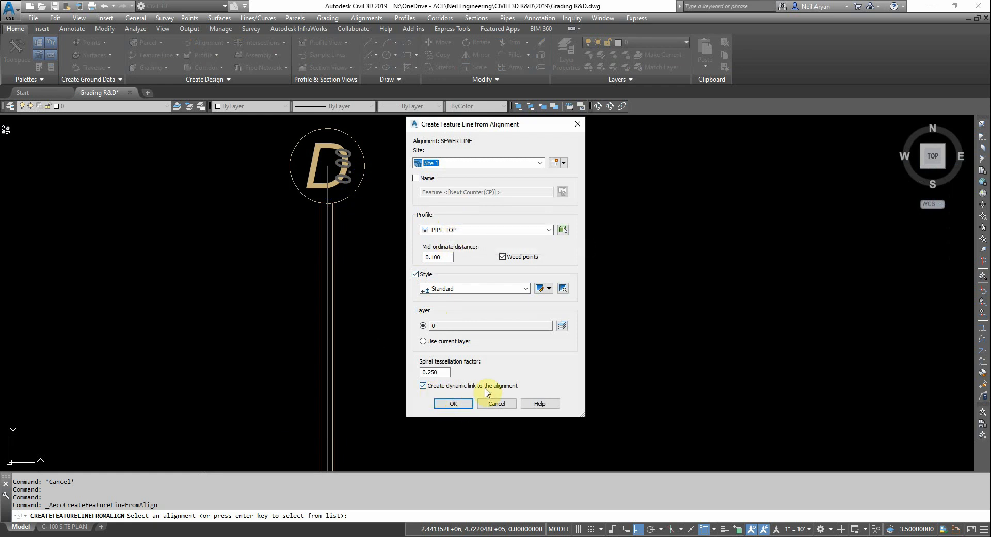
pyautogui.click(454, 404)
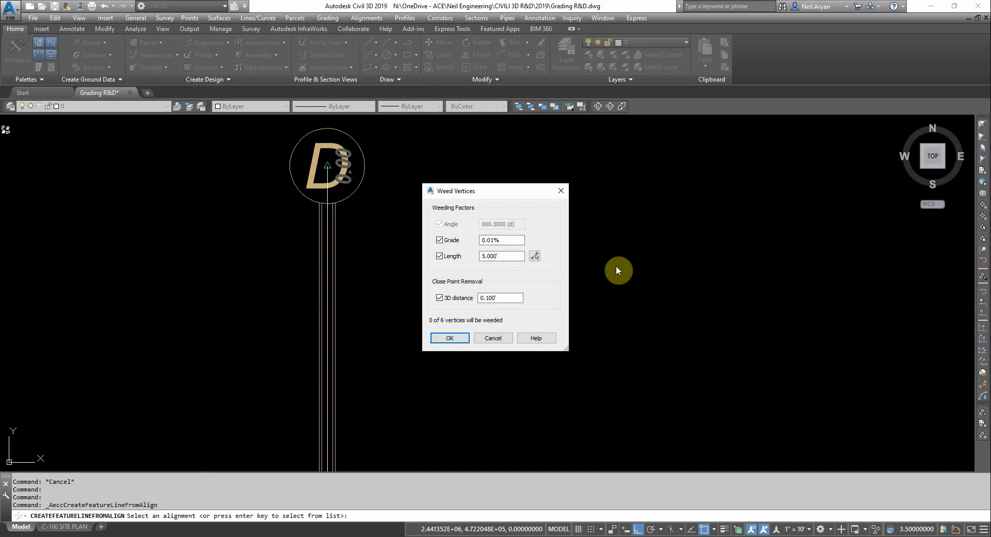
pyautogui.click(451, 338)
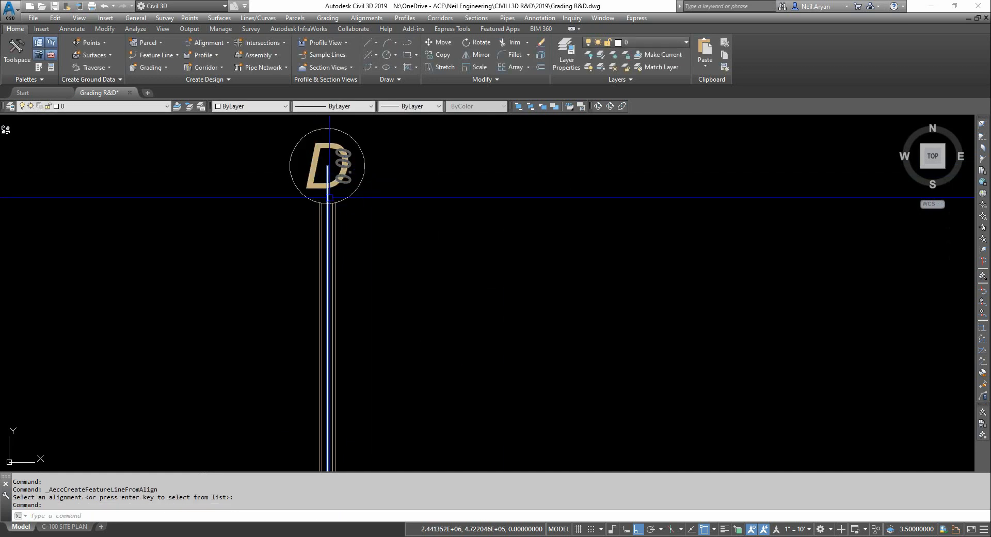
# Step: Examine the extent of the new feature line along the sewer in plan, the profile view and the starting manhole
pyautogui.scroll(-10, 435, 153)
pyautogui.moveTo(504, 277); pyautogui.dragTo(418, 279, button='middle')
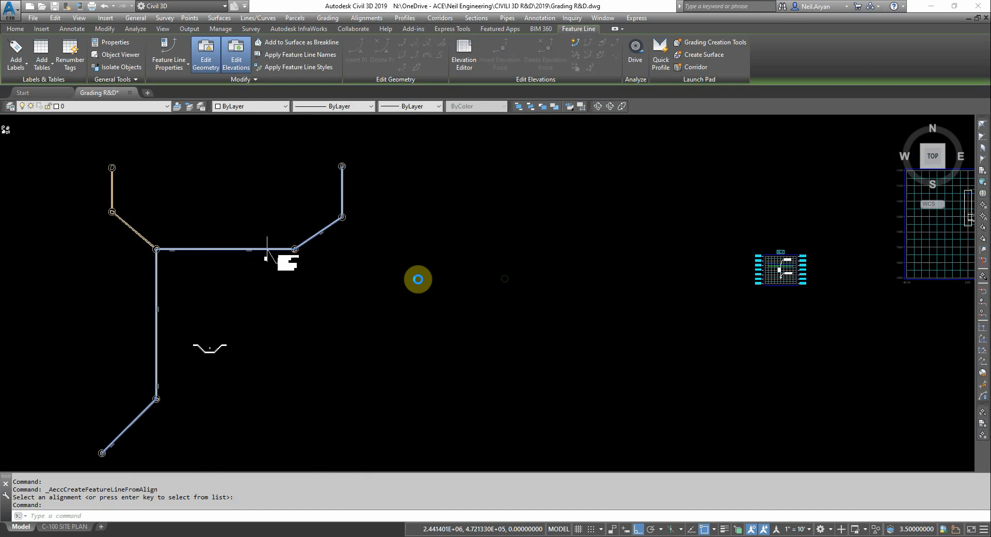
pyautogui.moveTo(588, 217); pyautogui.dragTo(352, 241, button='middle')
pyautogui.press('Escape')
pyautogui.scroll(4, 811, 247)
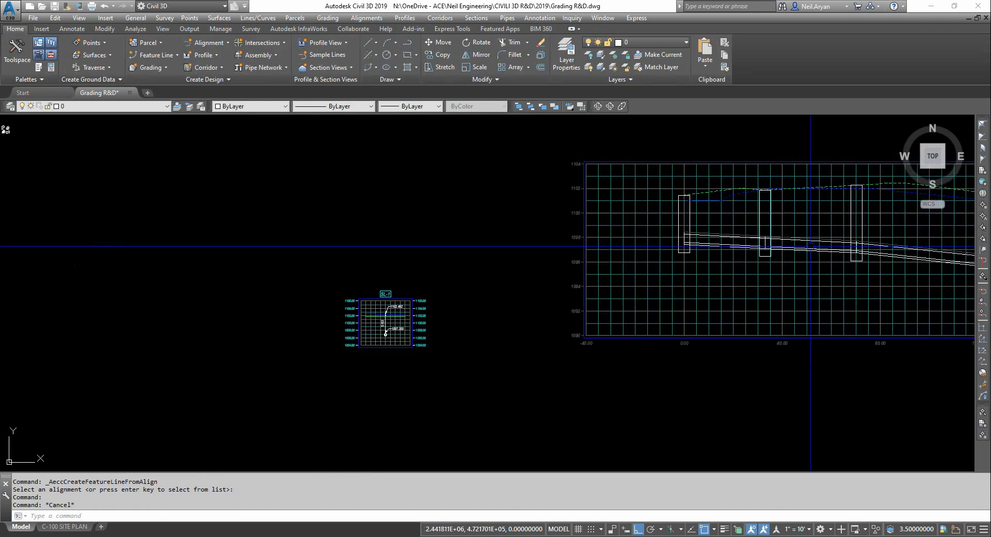
pyautogui.scroll(-4, 864, 235)
pyautogui.scroll(6, 109, 206)
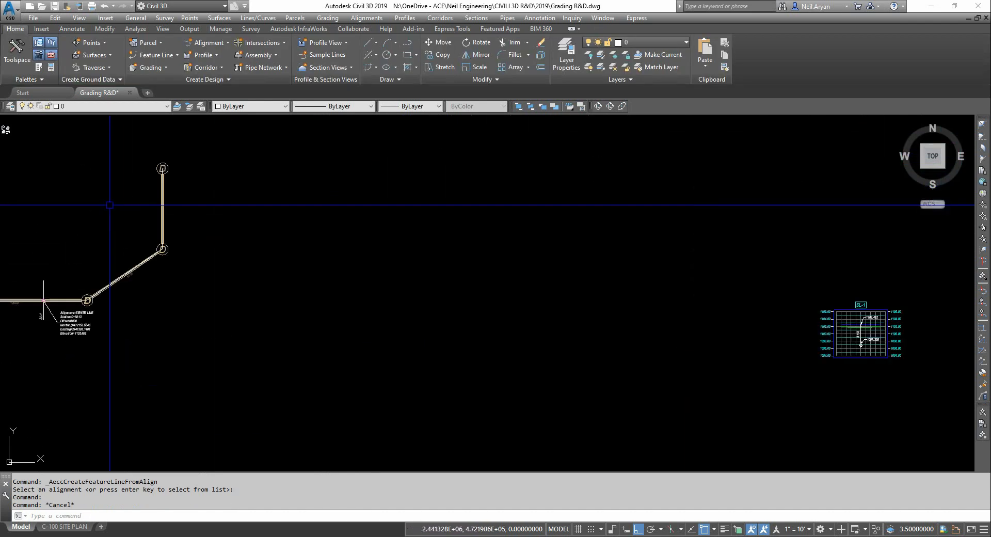
pyautogui.moveTo(236, 181); pyautogui.dragTo(295, 270, button='middle')
pyautogui.scroll(2, 283, 232)
pyautogui.scroll(1, 282, 230)
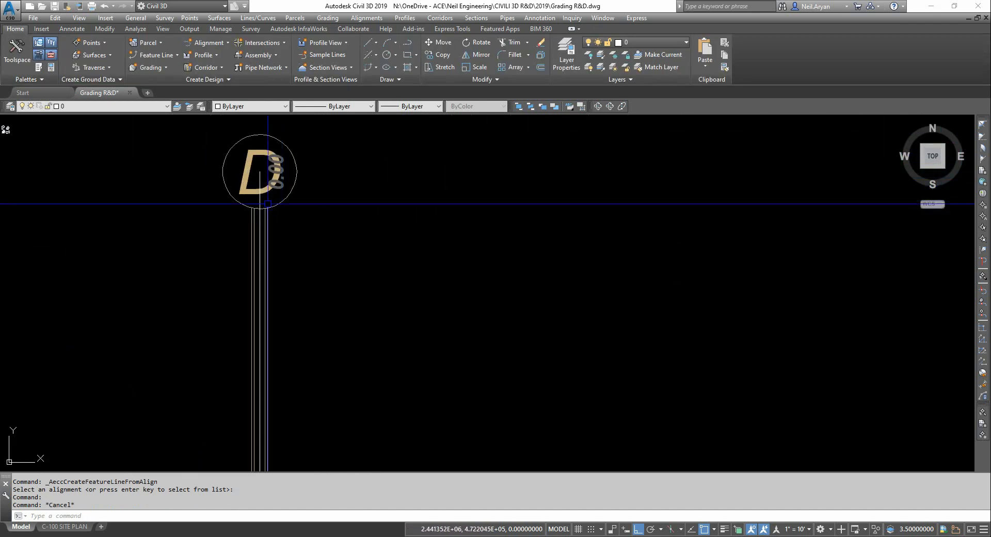
pyautogui.click(261, 200)
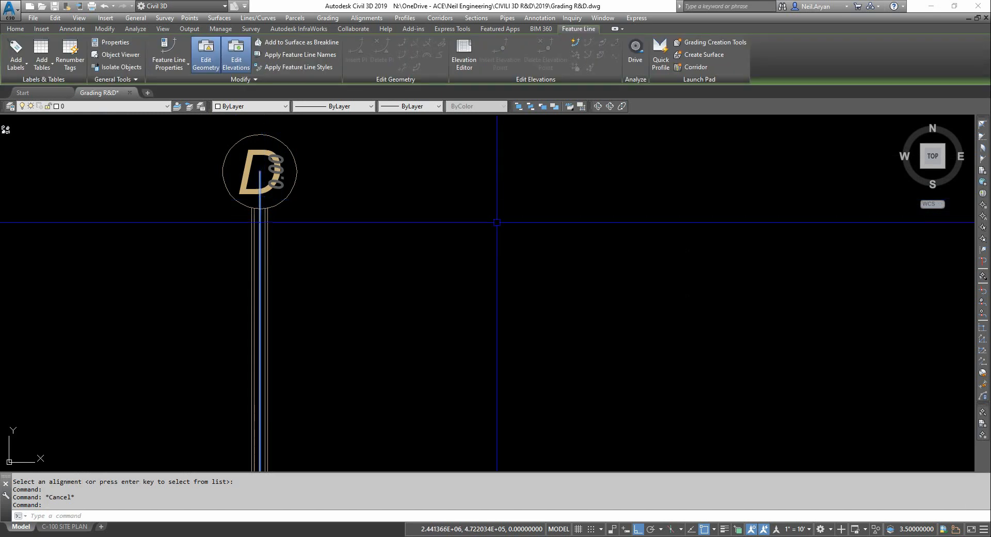
pyautogui.moveTo(501, 222)
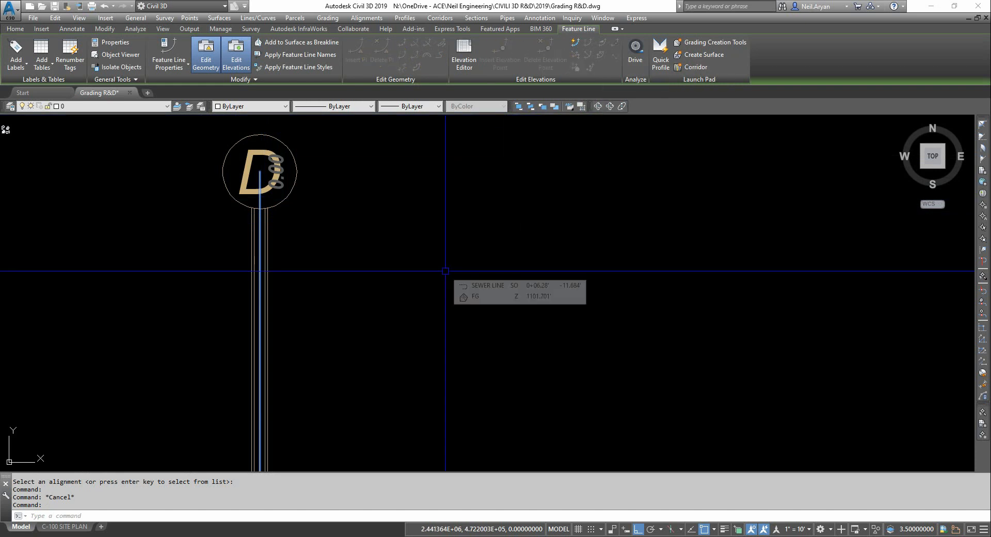
pyautogui.press('Escape')
pyautogui.scroll(-4, 411, 202)
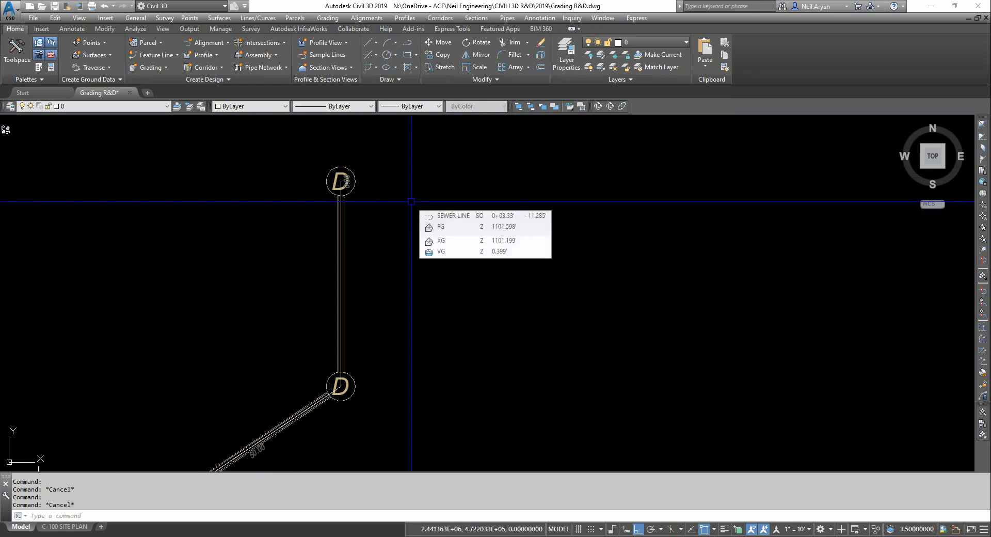
pyautogui.scroll(4, 342, 191)
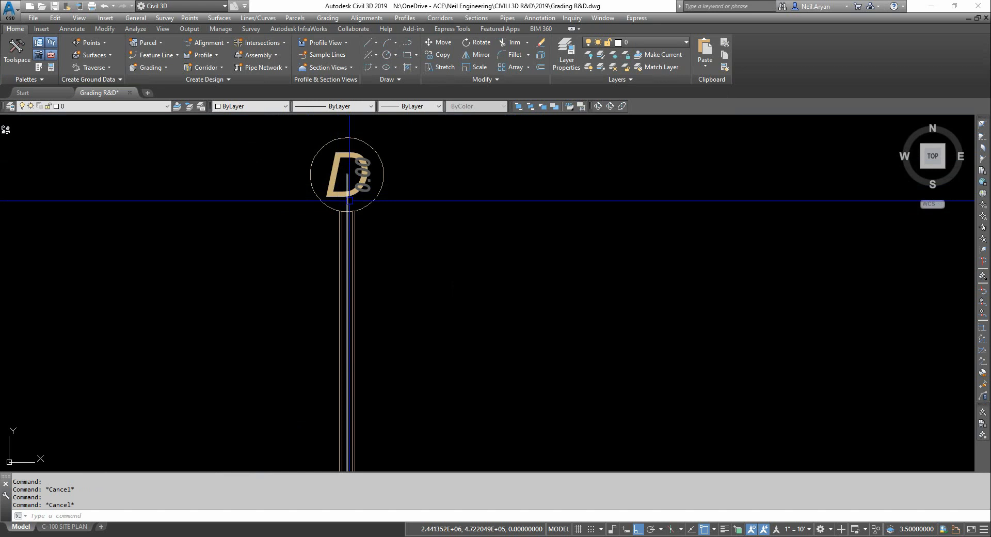
# Step: Start adding the sewer feature line as a surface breakline and create a new TIN surface named PIPE TOP with the _No Display style
pyautogui.click(348, 200)
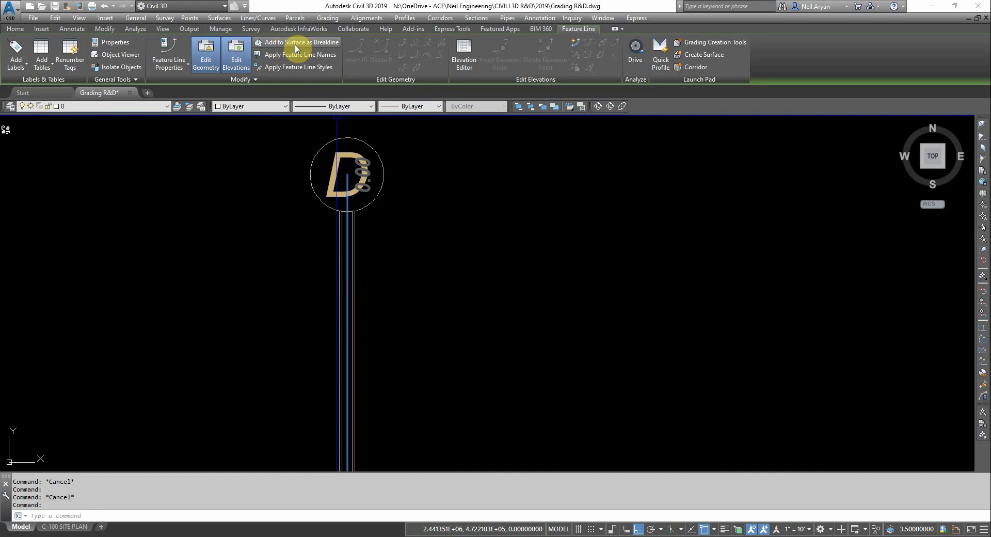
pyautogui.click(326, 46)
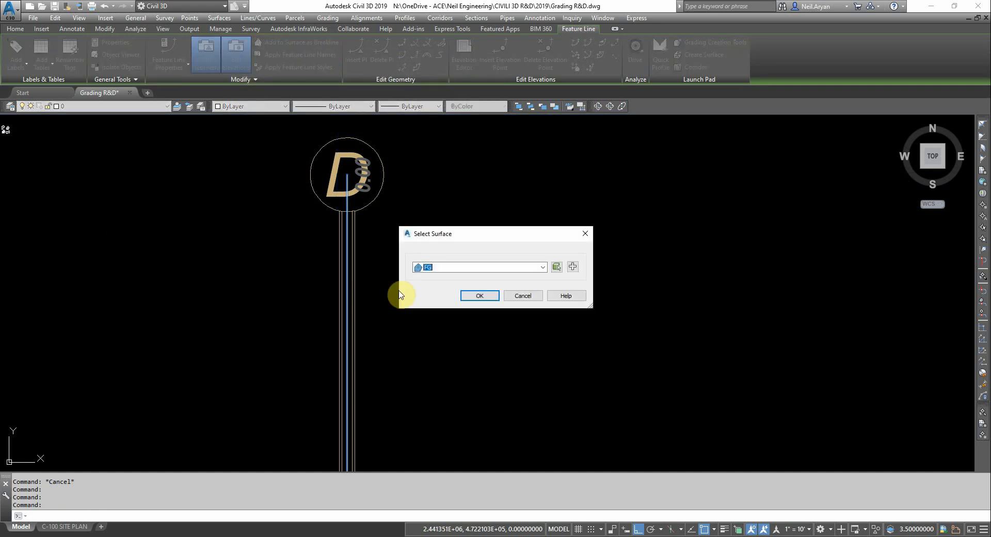
pyautogui.click(573, 267)
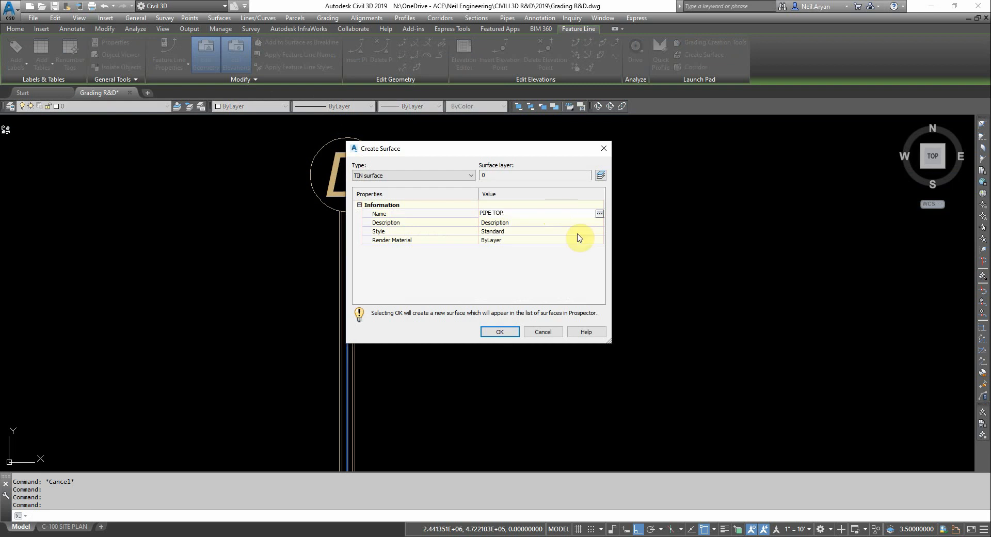
pyautogui.click(546, 233)
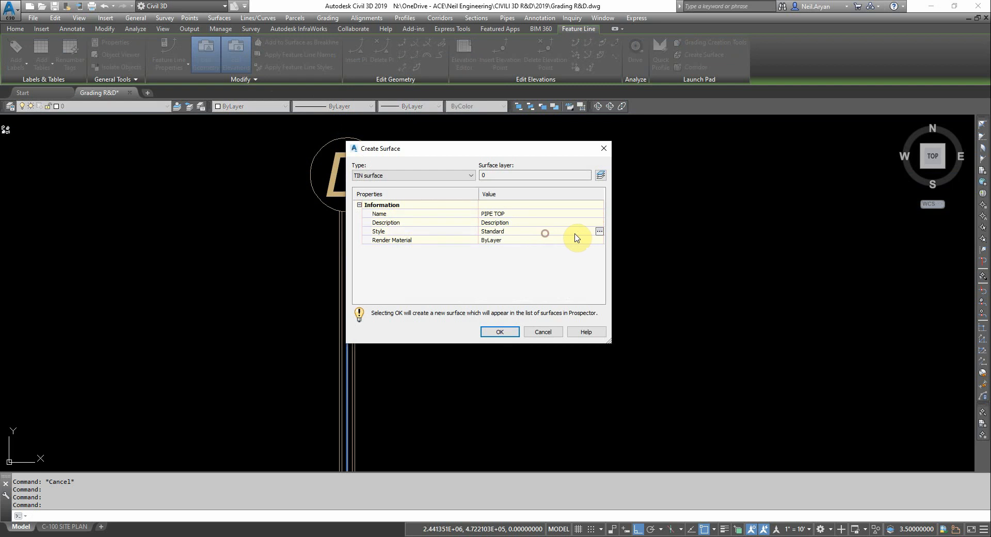
pyautogui.click(598, 231)
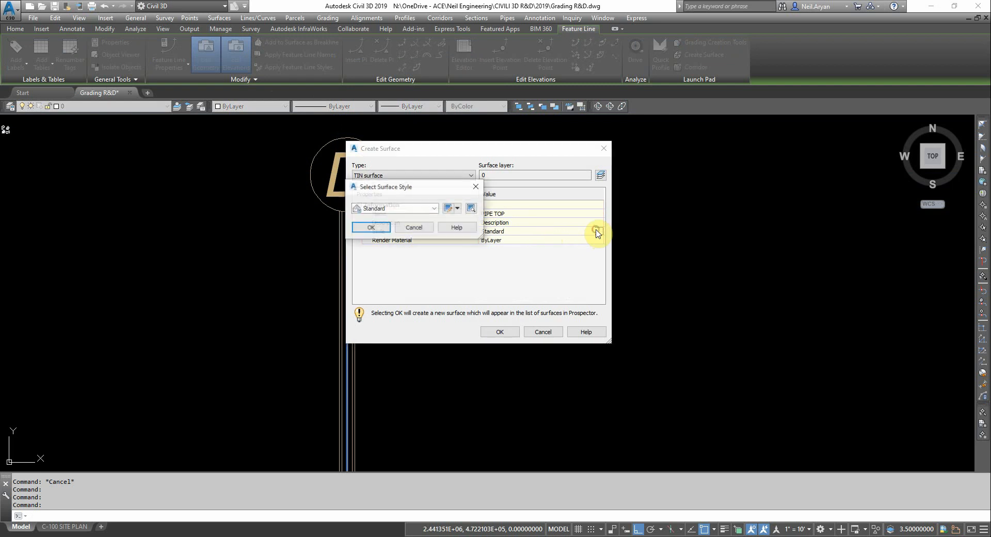
pyautogui.click(385, 209)
pyautogui.click(385, 219)
pyautogui.click(377, 227)
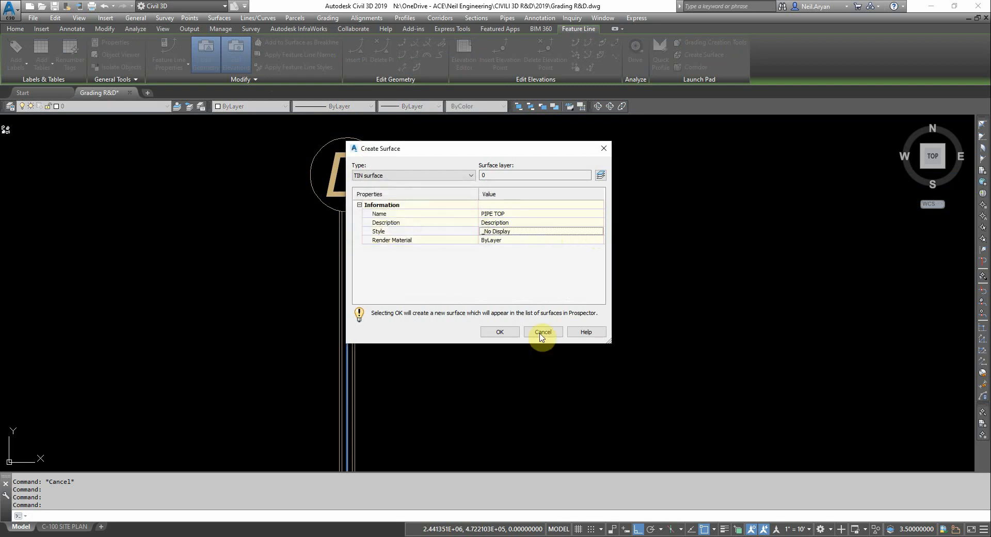
pyautogui.click(509, 333)
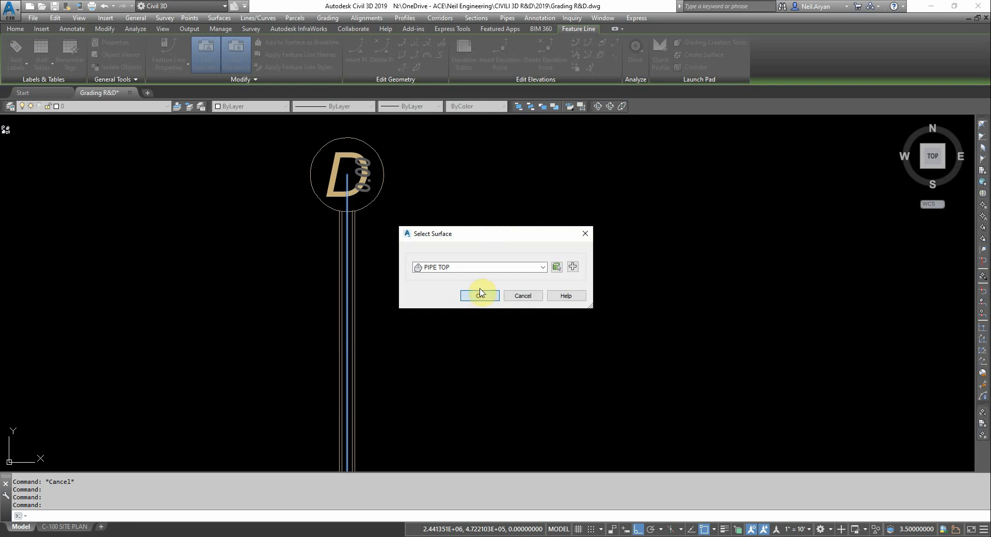
# Step: Add the feature line to the PIPE TOP surface as a Standard breakline described PIPE TOP, and clear the selection
pyautogui.click(449, 267)
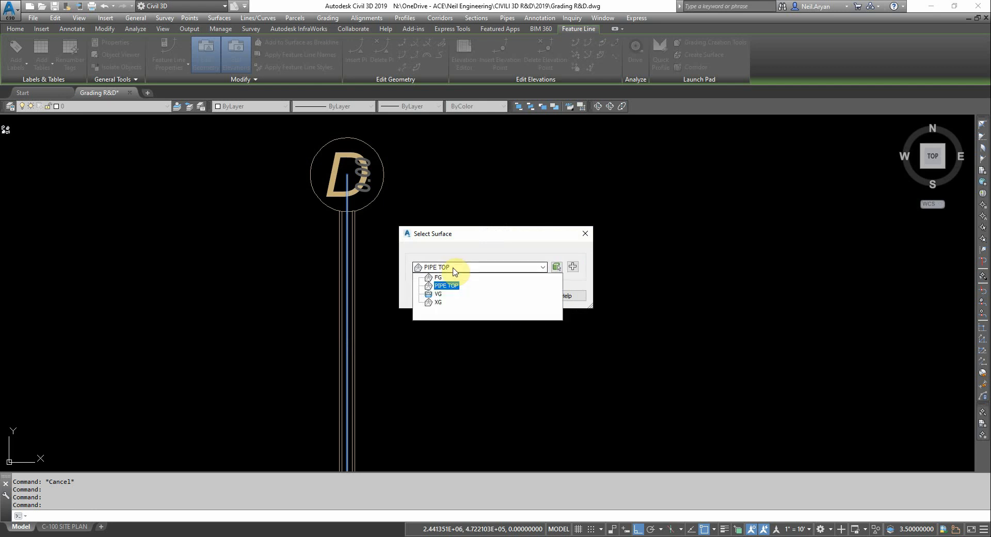
pyautogui.click(452, 277)
pyautogui.click(479, 298)
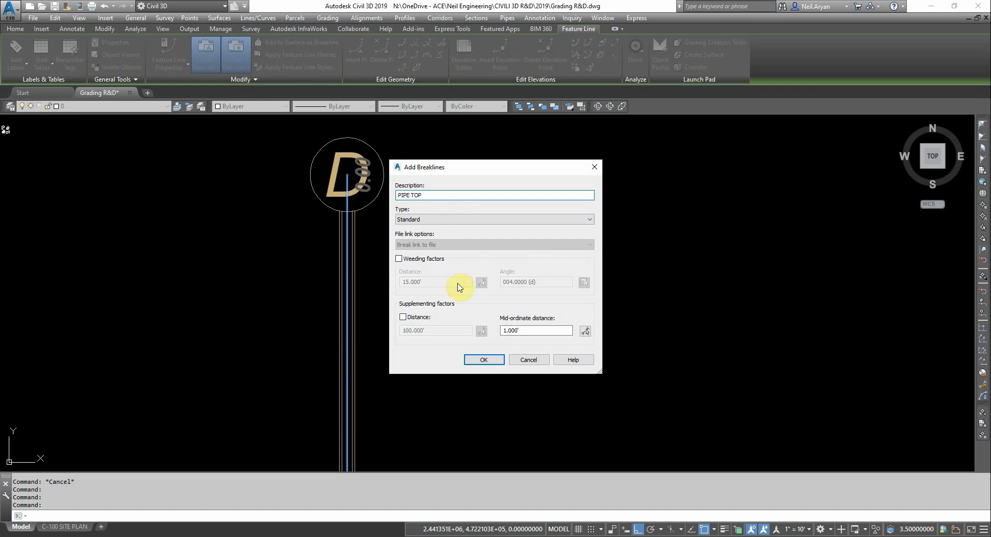
pyautogui.click(484, 359)
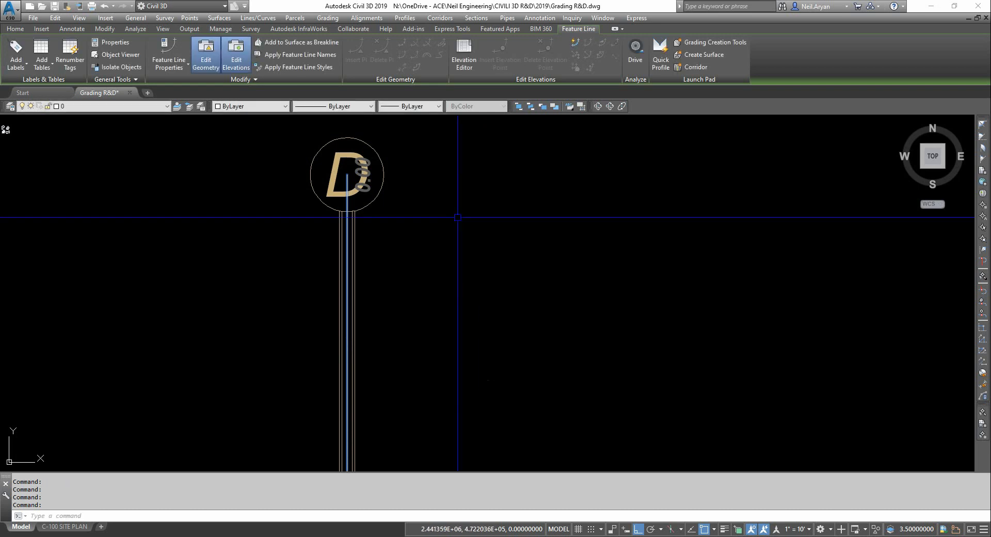
pyautogui.scroll(-5, 464, 206)
pyautogui.press('Escape')
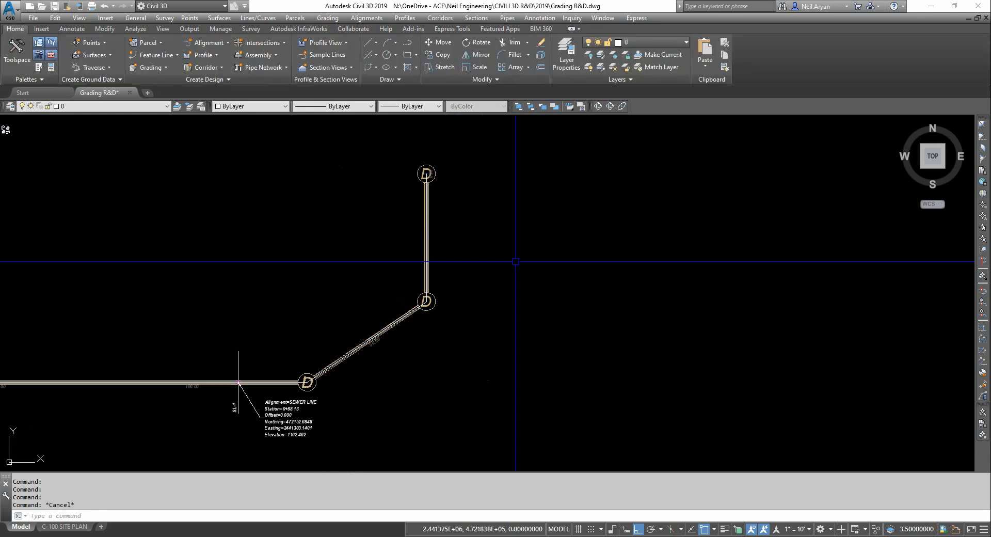
# Step: Examine sample line SL-1 across the sewer in plan and locate its section view beside the profile view
pyautogui.scroll(-4, 336, 228)
pyautogui.moveTo(526, 342)
pyautogui.mouseDown(button='middle')
pyautogui.moveTo(412, 336)
pyautogui.moveTo(636, 320)
pyautogui.mouseUp(button='middle')
pyautogui.scroll(4, 379, 246)
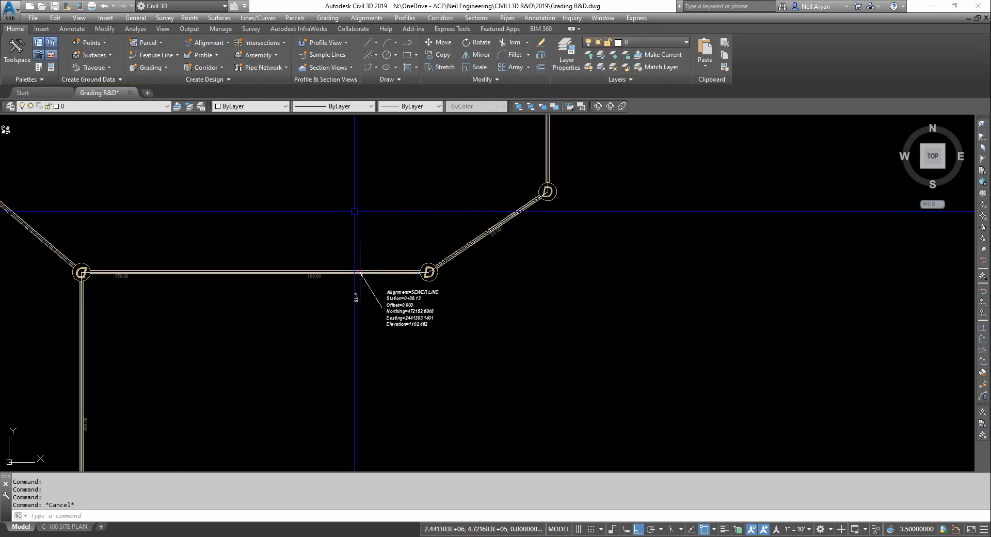
pyautogui.scroll(2, 407, 271)
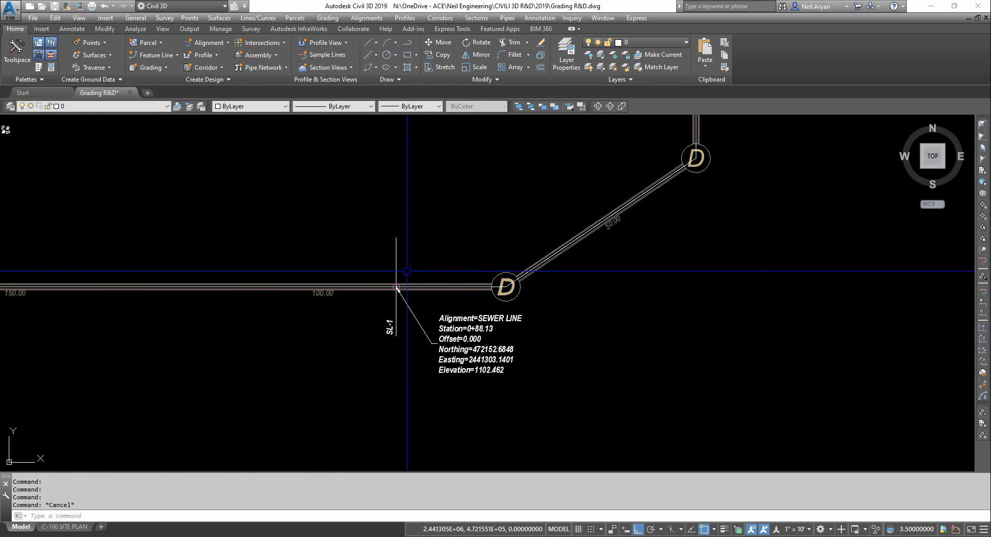
pyautogui.scroll(2, 407, 271)
pyautogui.click(391, 260)
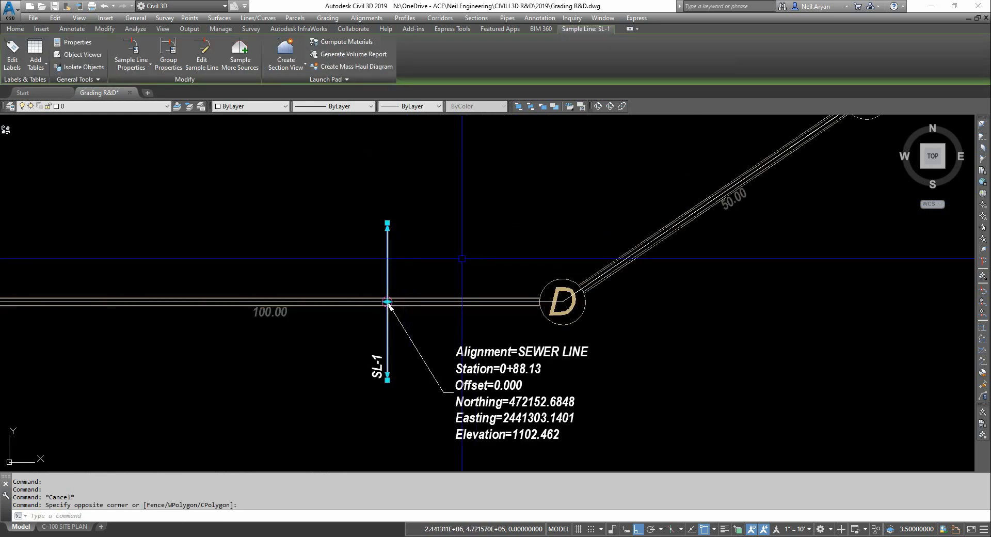
pyautogui.scroll(3, 384, 281)
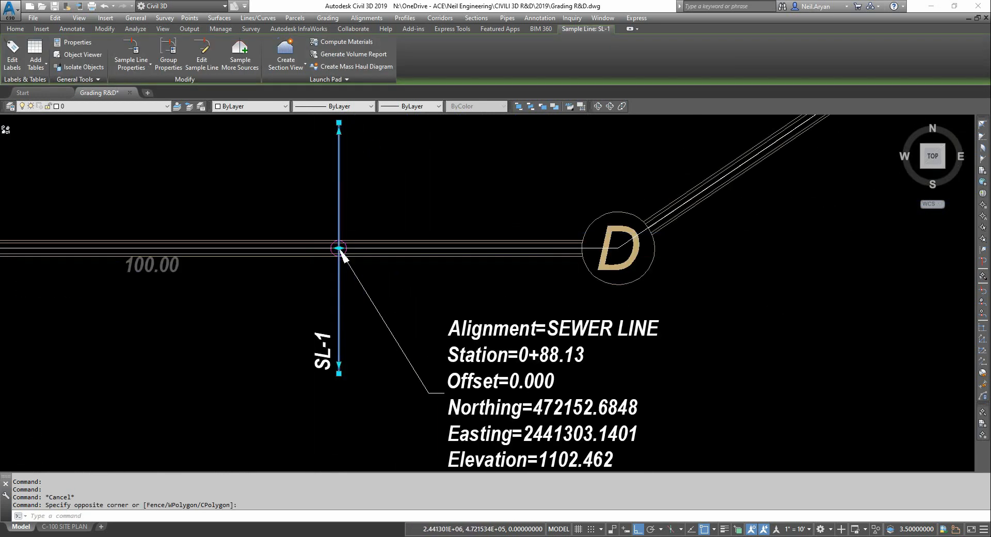
pyautogui.scroll(-7, 339, 248)
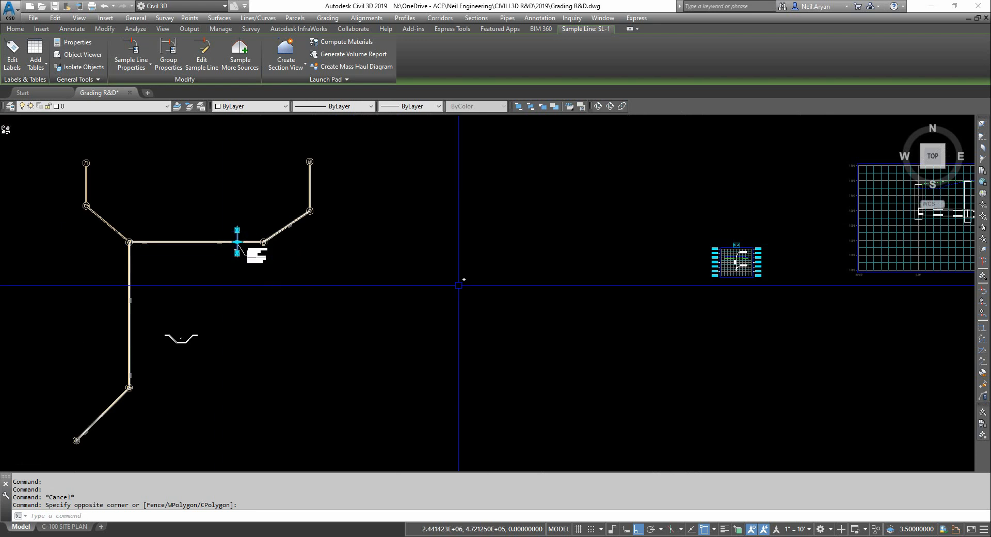
pyautogui.scroll(4, 779, 259)
pyautogui.press('Escape')
pyautogui.scroll(-4, 777, 255)
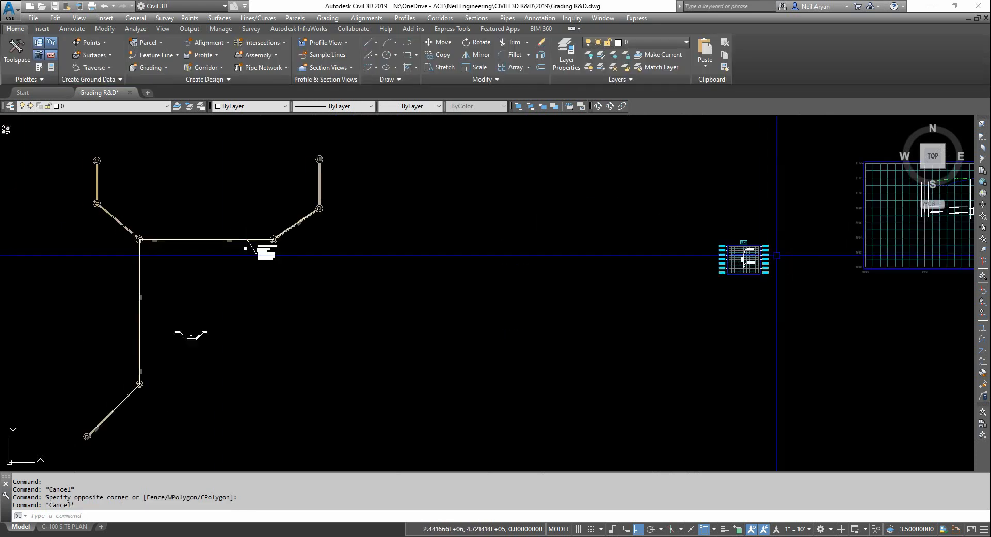
# Step: Add the PIPE TOP surface to the sampled section sources of sample line SL-1's group, SLG-1
pyautogui.scroll(4, 232, 230)
pyautogui.click(270, 233)
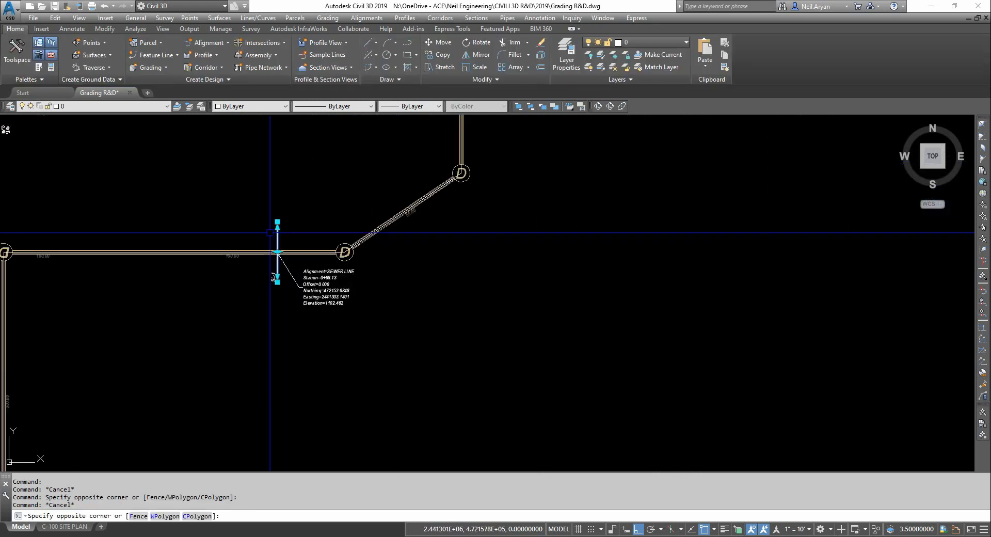
pyautogui.click(270, 233)
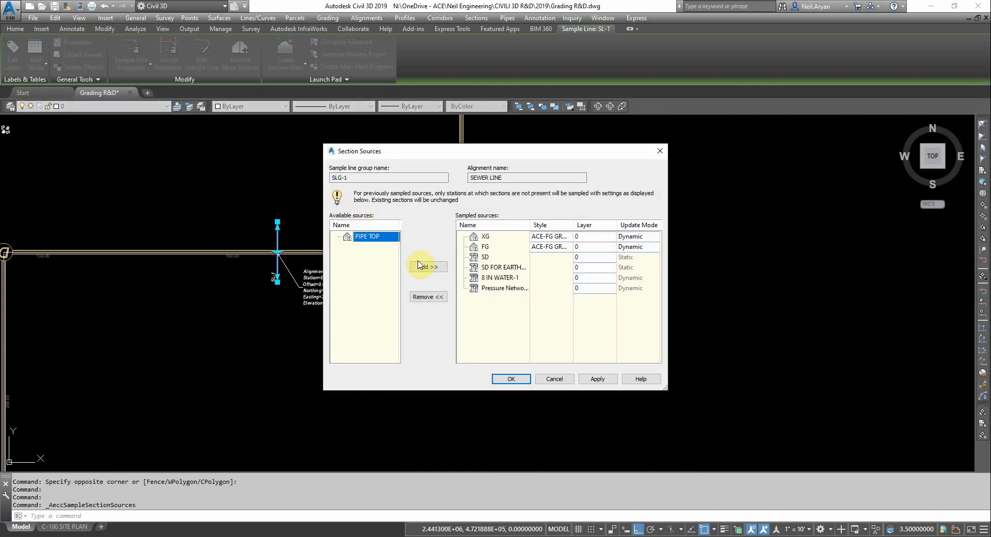
pyautogui.click(422, 267)
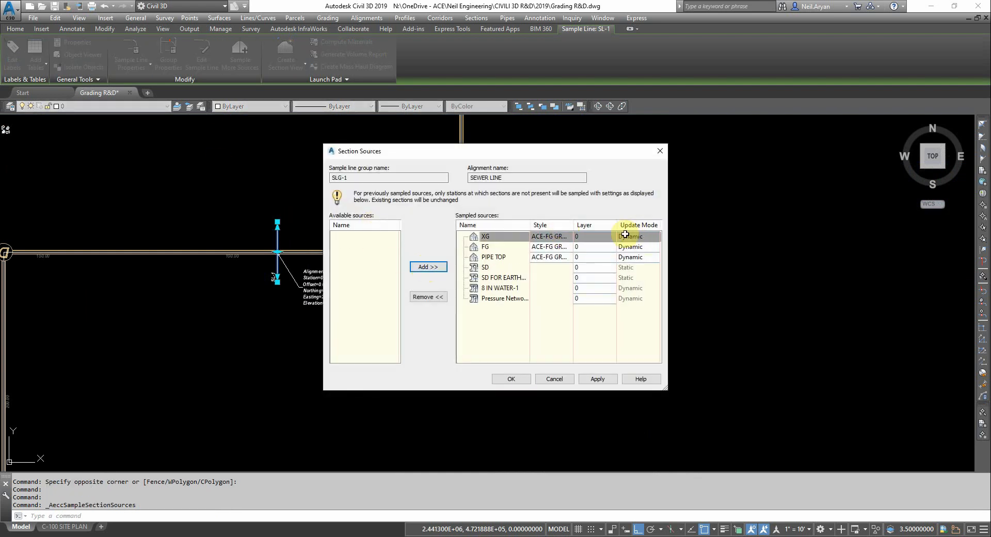
# Step: Set the XG surface's section style to Standard and apply the section sources
pyautogui.moveTo(579, 226); pyautogui.dragTo(606, 225)
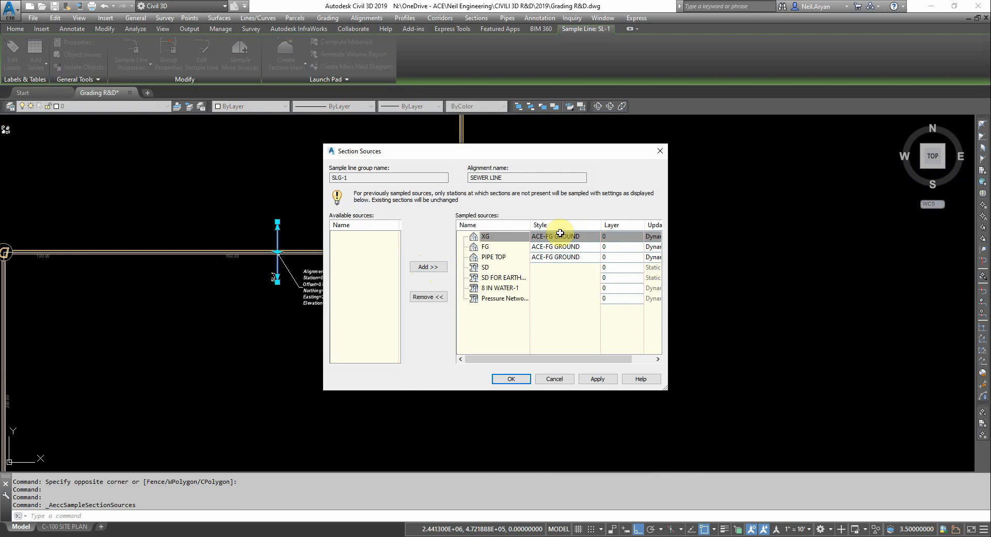
pyautogui.click(561, 238)
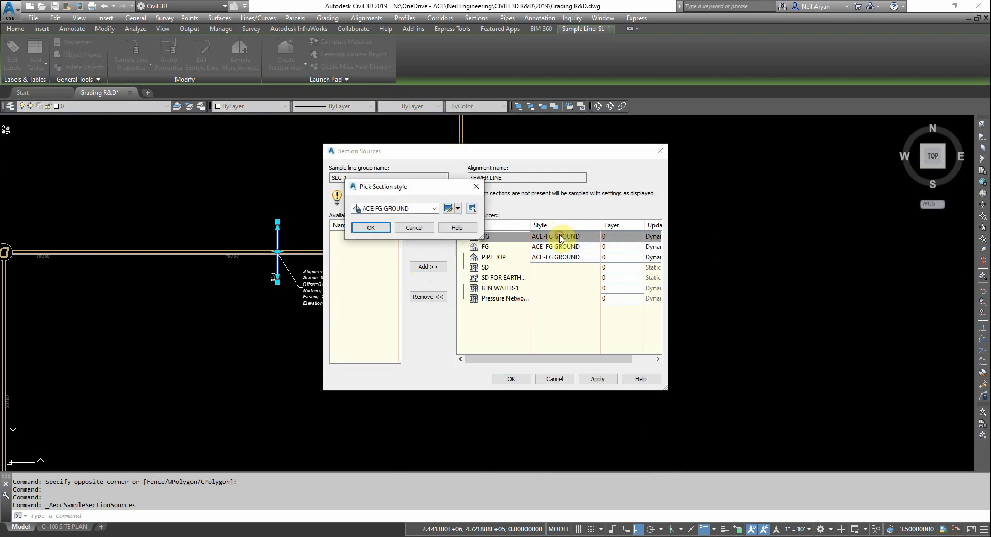
pyautogui.click(403, 209)
pyautogui.click(383, 235)
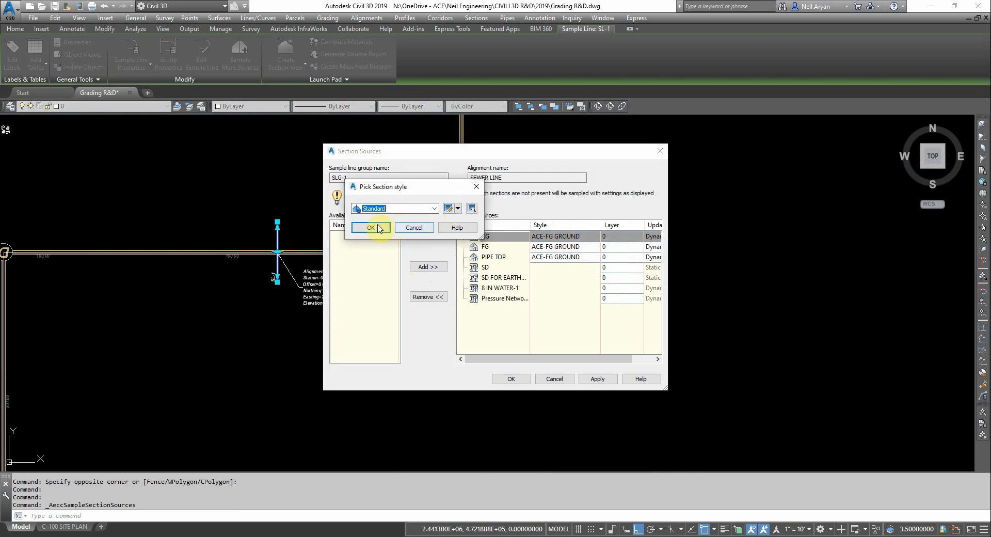
pyautogui.click(379, 228)
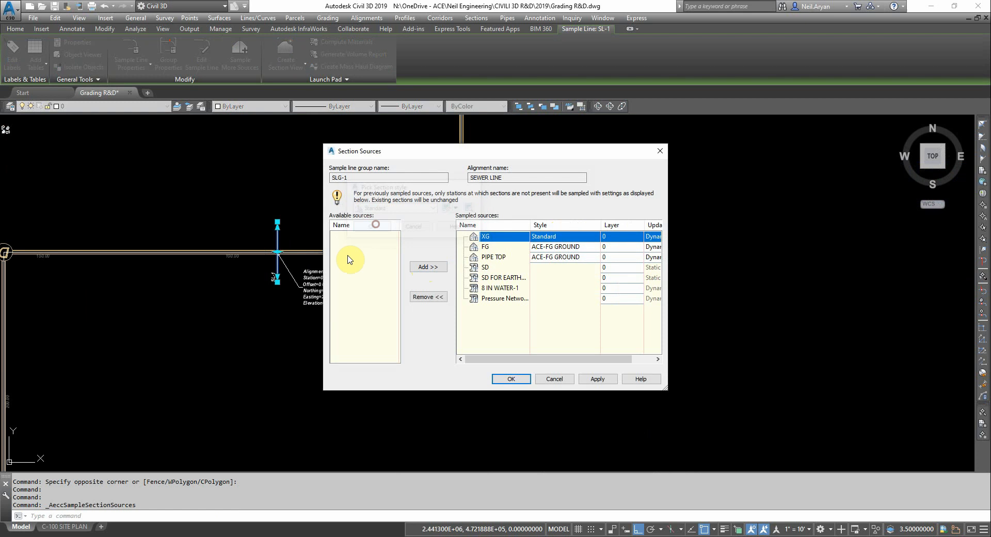
pyautogui.click(597, 380)
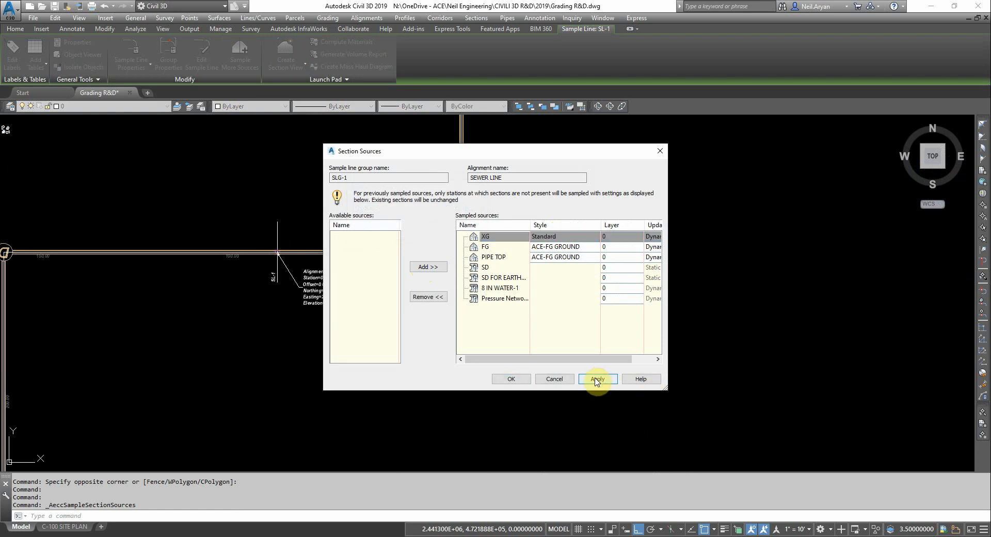
pyautogui.click(509, 378)
# Step: Erase the slope percentage labels and the offset labels from the PIPE TOP section in the SL-1 section view
pyautogui.scroll(-5, 277, 249)
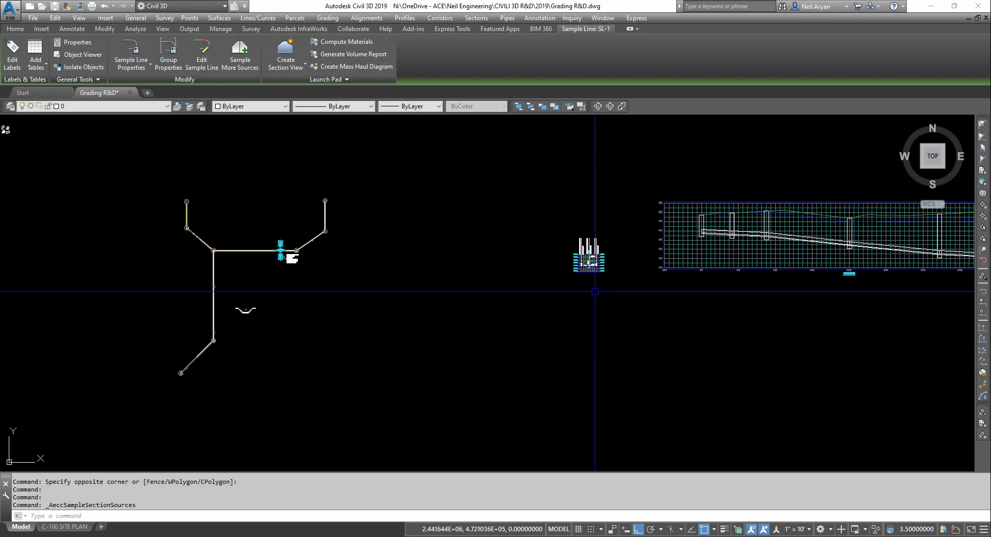
pyautogui.scroll(8, 600, 249)
pyautogui.scroll(8, 600, 248)
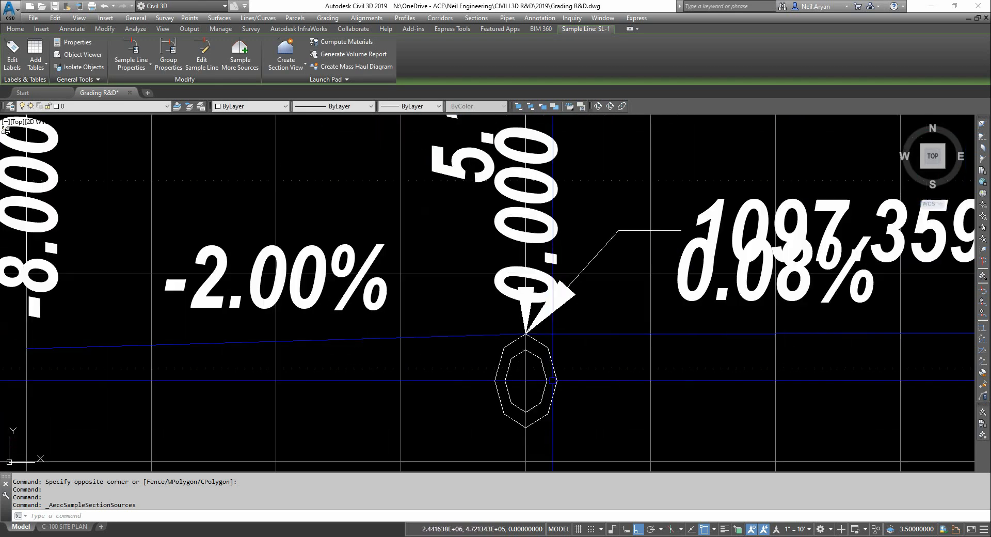
pyautogui.press('Escape')
pyautogui.scroll(-8, 594, 354)
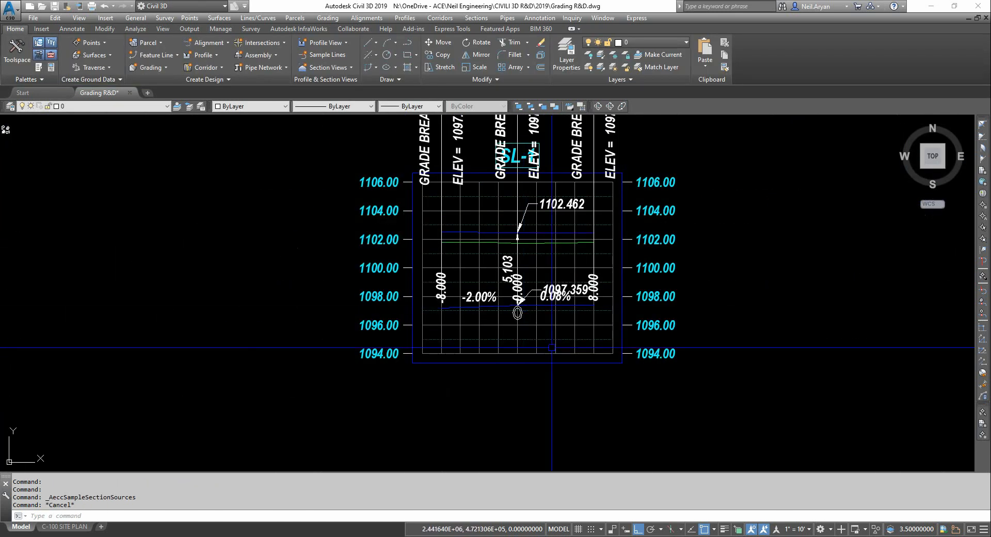
pyautogui.scroll(2, 577, 300)
pyautogui.write('e')
pyautogui.press('Return')
pyautogui.scroll(4, 559, 293)
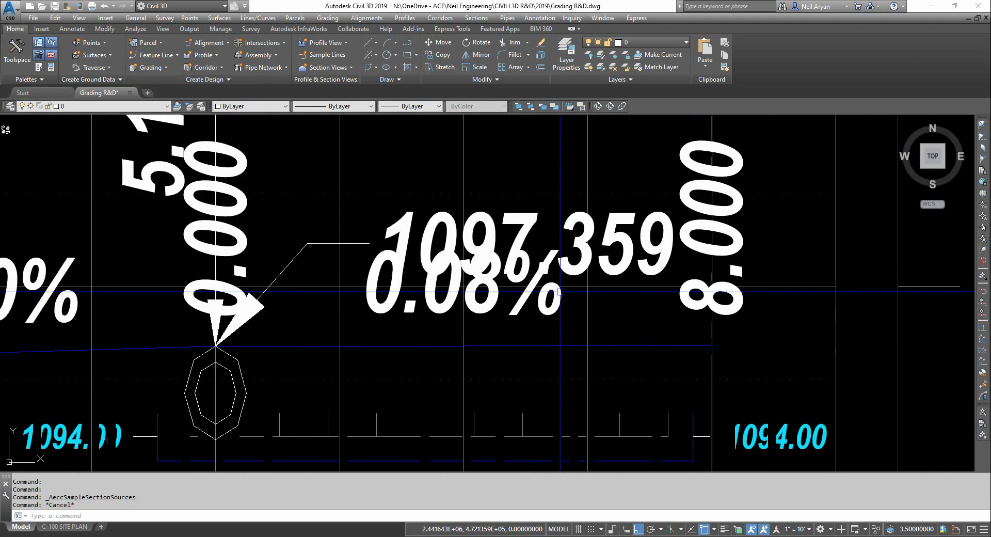
pyautogui.click(559, 293)
pyautogui.press('Return')
pyautogui.press('Return')
pyautogui.click(689, 299)
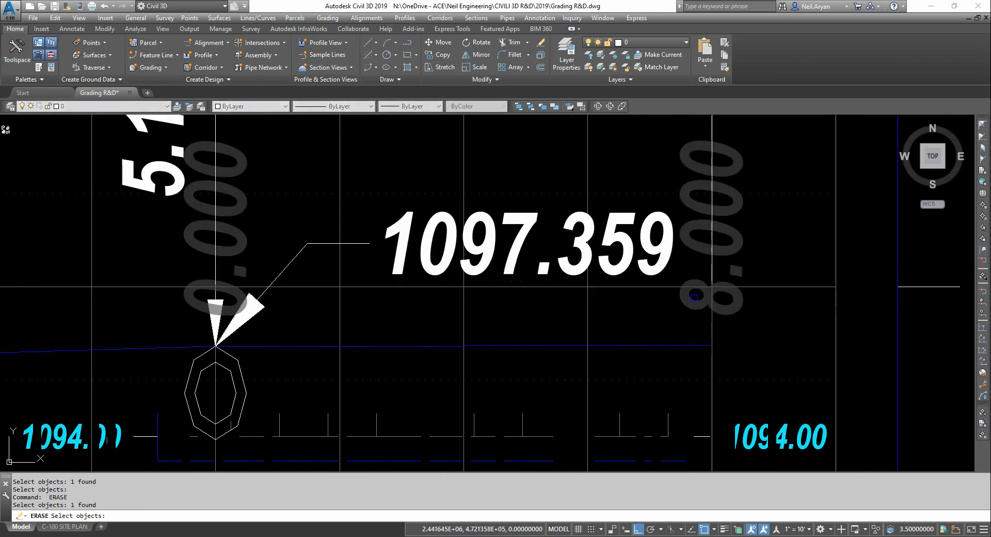
pyautogui.press('Return')
pyautogui.scroll(-8, 667, 300)
pyautogui.scroll(4, 636, 156)
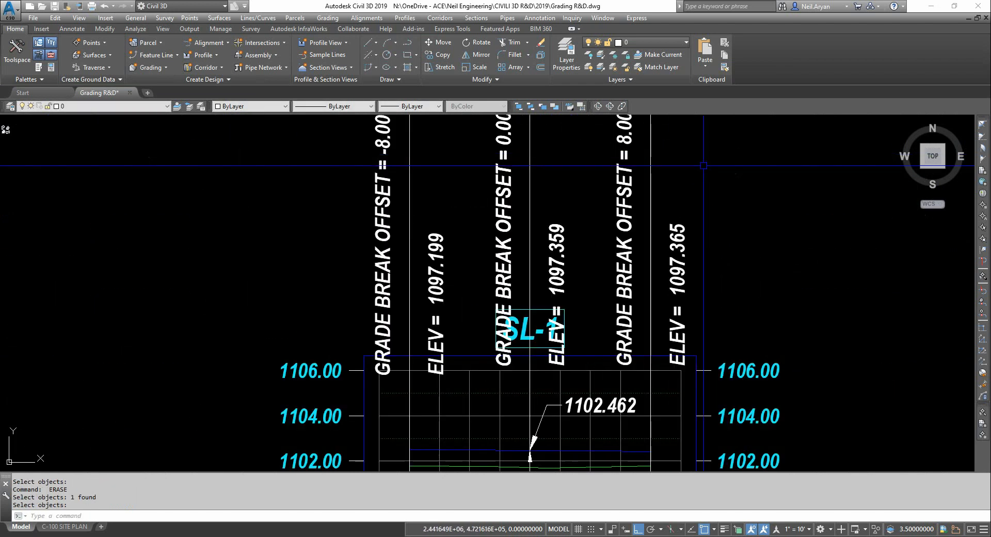
# Step: Erase the remaining grade break offset and elevation labels from the PIPE TOP section in the SL-1 section view
pyautogui.press('Return')
pyautogui.press('Return')
pyautogui.click(703, 179)
pyautogui.click(396, 162)
pyautogui.press('Return')
pyautogui.scroll(-4, 532, 162)
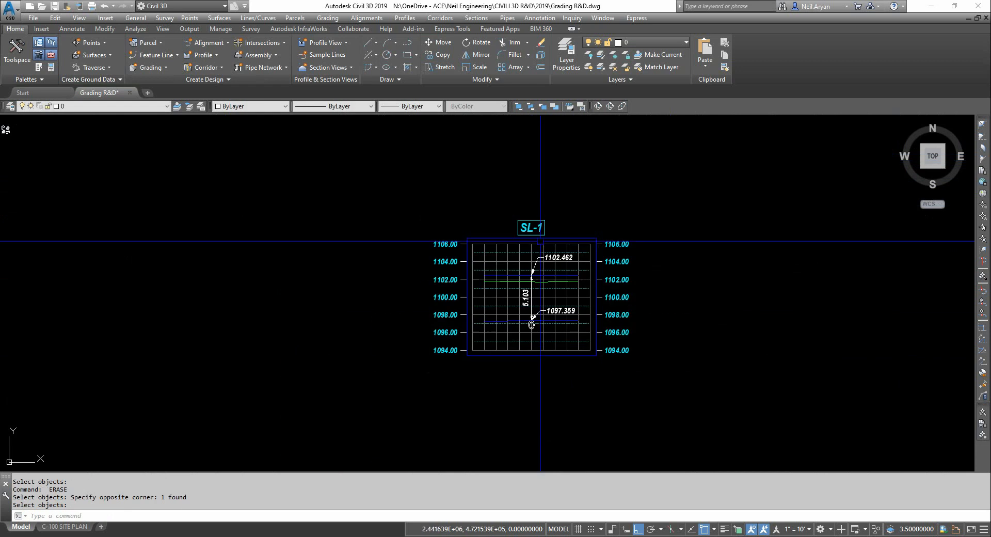
# Step: Examine how the PIPE TOP section line meets the top of the sewer pipe in the SL-1 section view
pyautogui.scroll(6, 540, 327)
pyautogui.scroll(6, 526, 312)
pyautogui.click(520, 281)
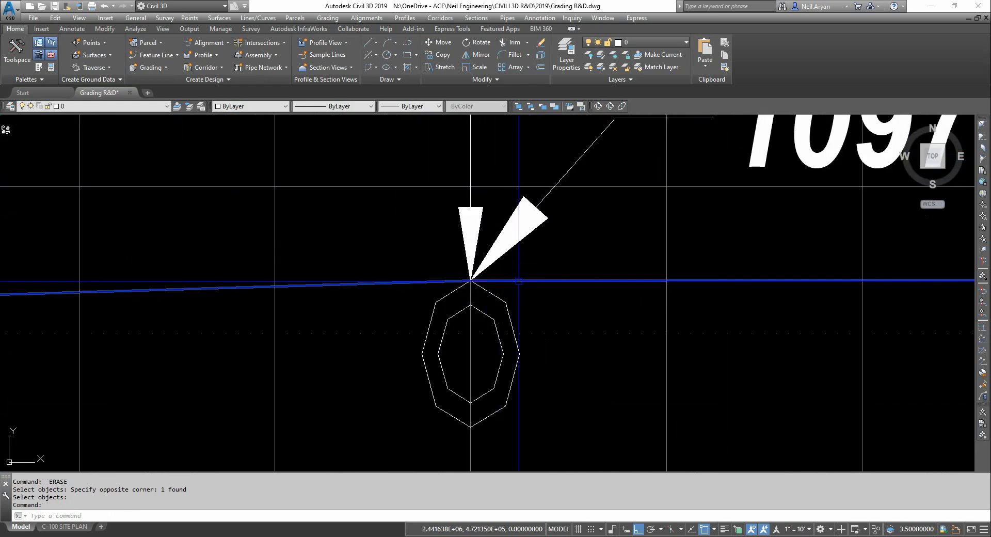
pyautogui.scroll(-5, 428, 304)
pyautogui.scroll(3, 425, 305)
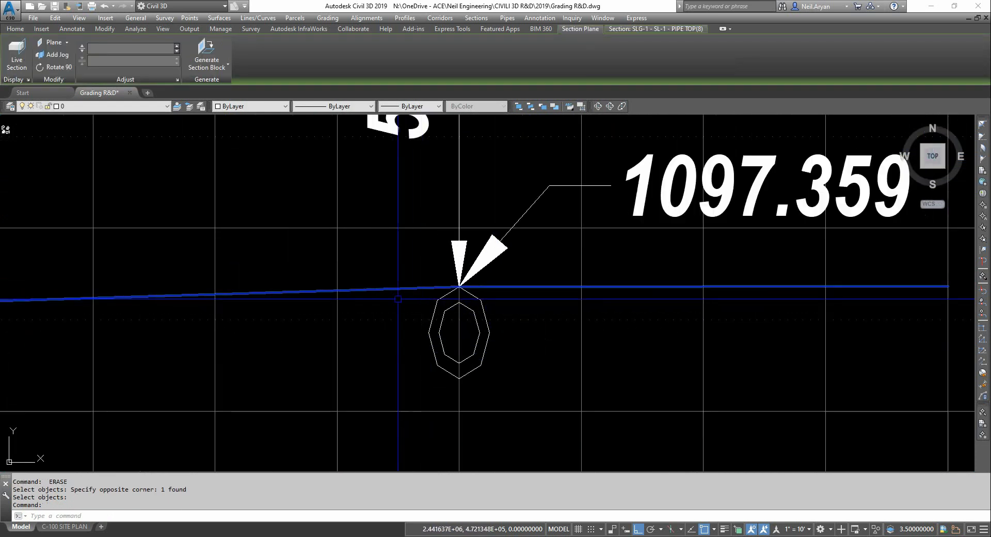
pyautogui.scroll(7, 459, 292)
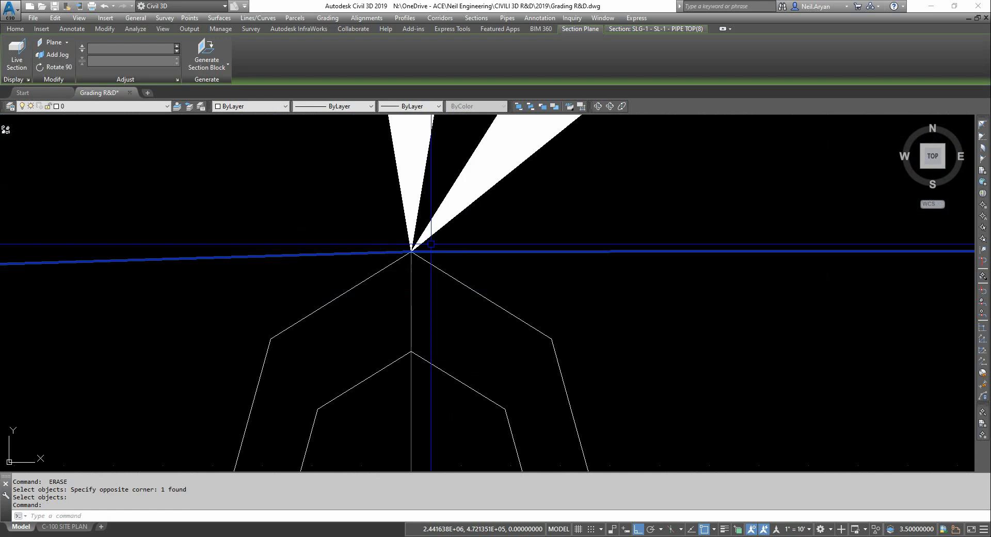
pyautogui.scroll(-8, 470, 245)
pyautogui.press('Escape')
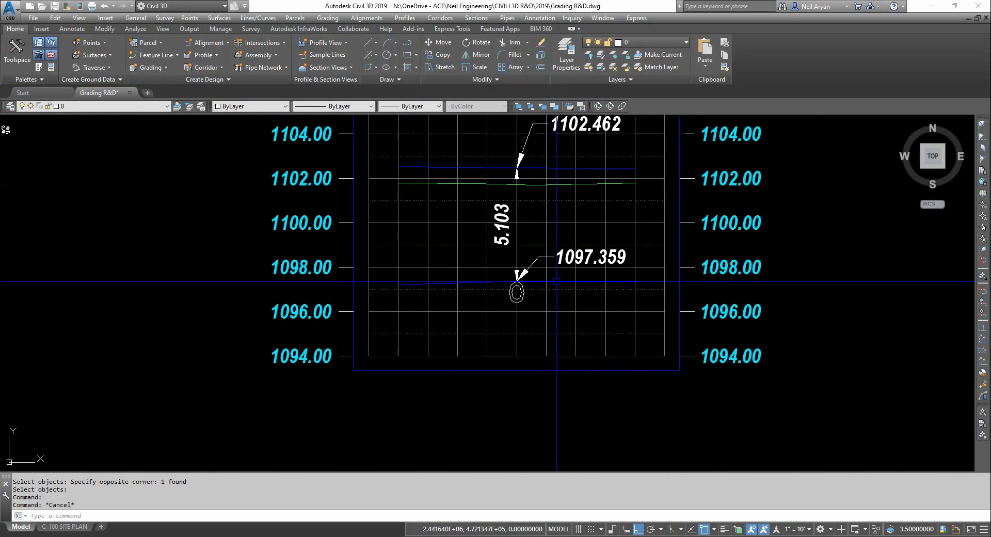
pyautogui.moveTo(546, 218); pyautogui.dragTo(567, 241, button='middle')
pyautogui.scroll(3, 536, 312)
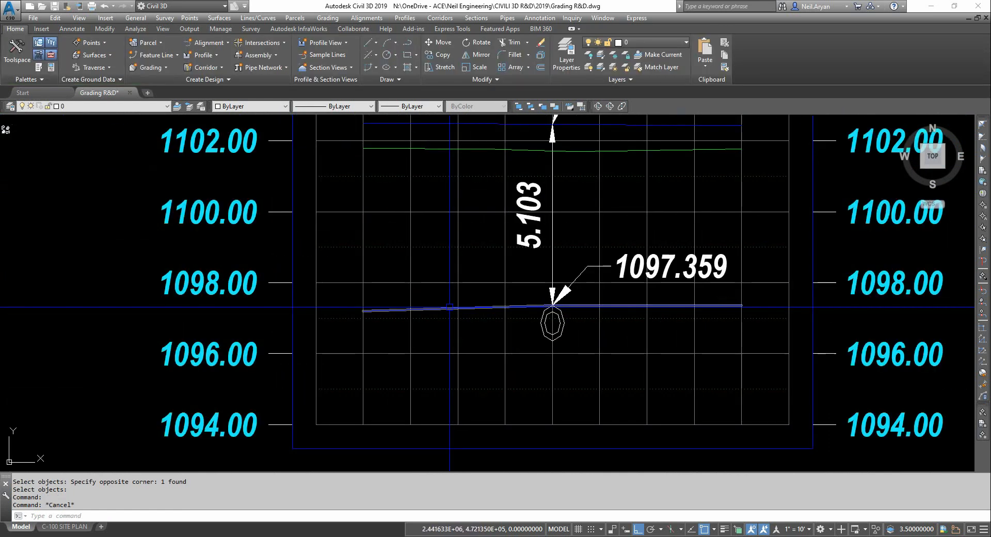
pyautogui.moveTo(570, 304)
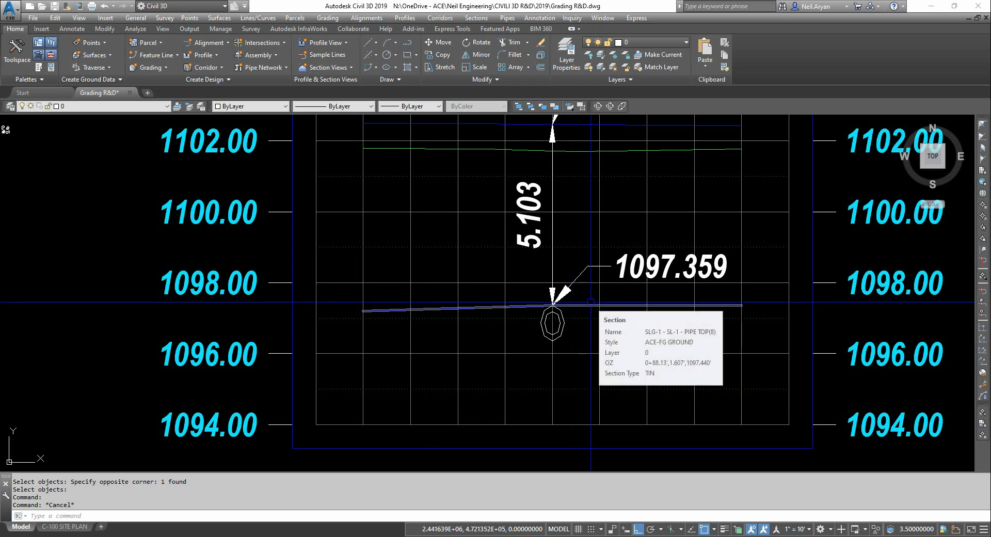
# Step: Look through the drawing's section view band styles for the available Section Data styles
pyautogui.click(8, 68)
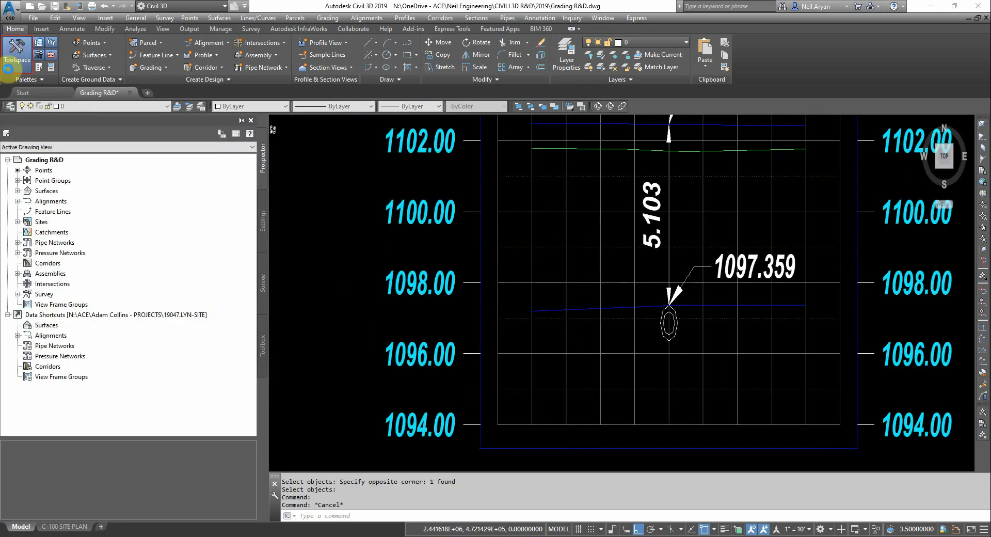
pyautogui.click(262, 220)
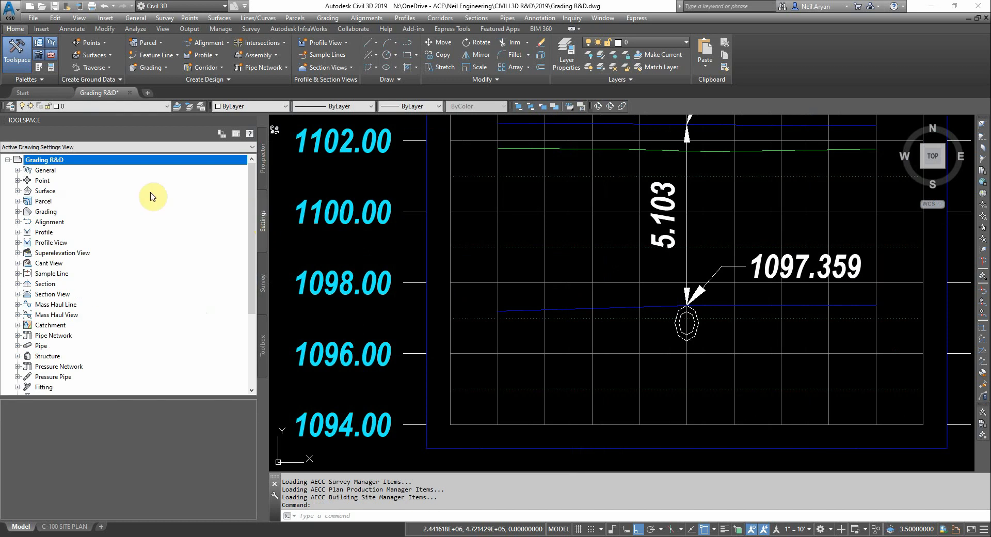
pyautogui.scroll(-3, 26, 331)
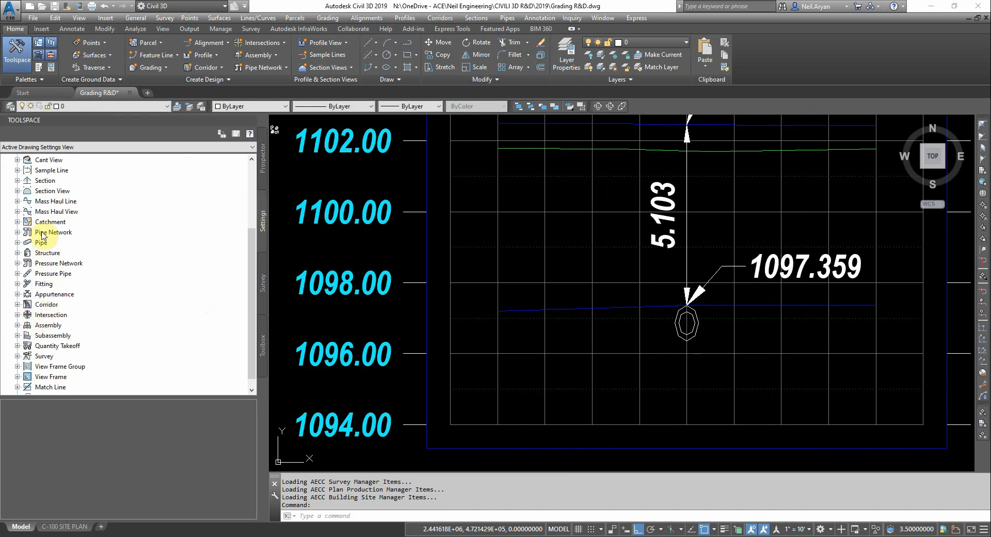
pyautogui.click(43, 233)
pyautogui.click(37, 191)
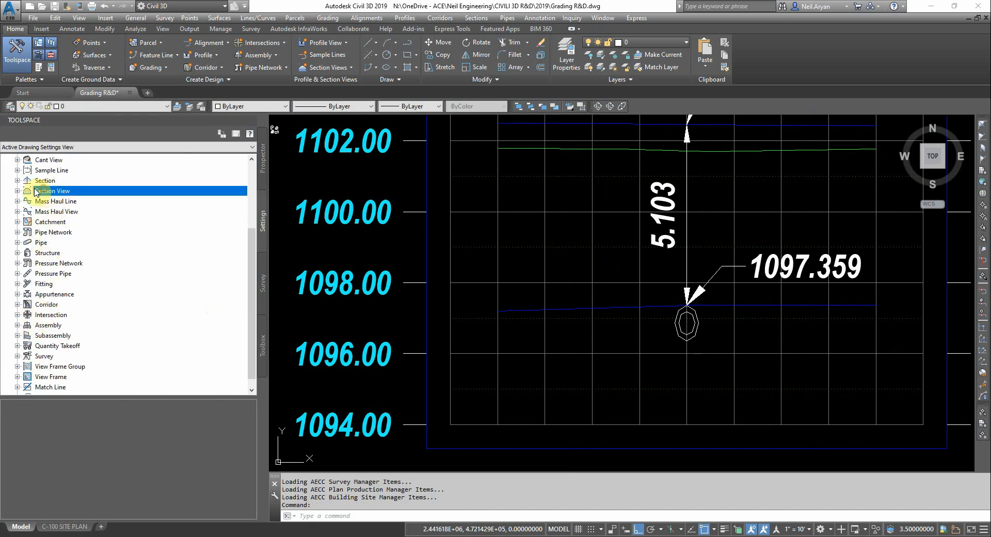
pyautogui.click(14, 191)
pyautogui.click(40, 245)
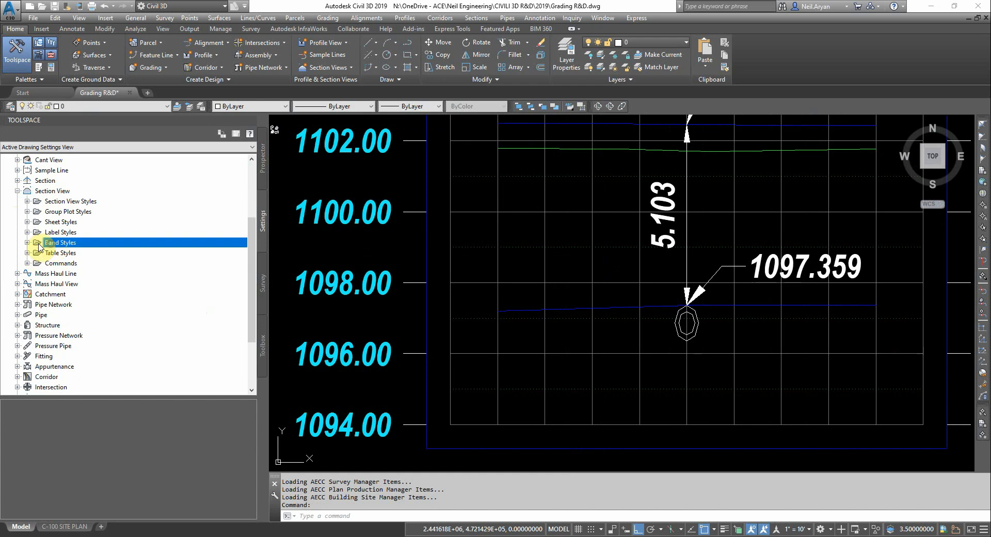
pyautogui.click(25, 243)
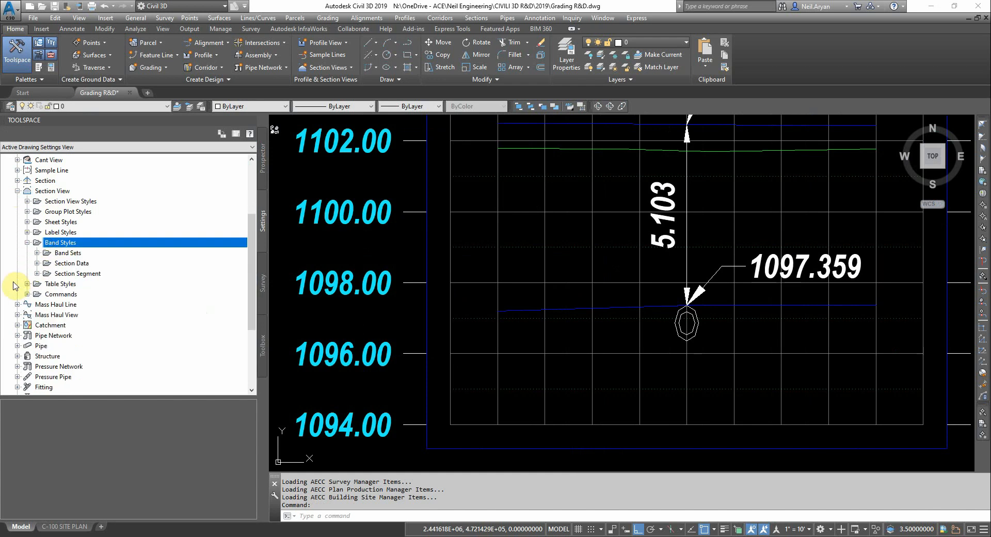
pyautogui.click(36, 263)
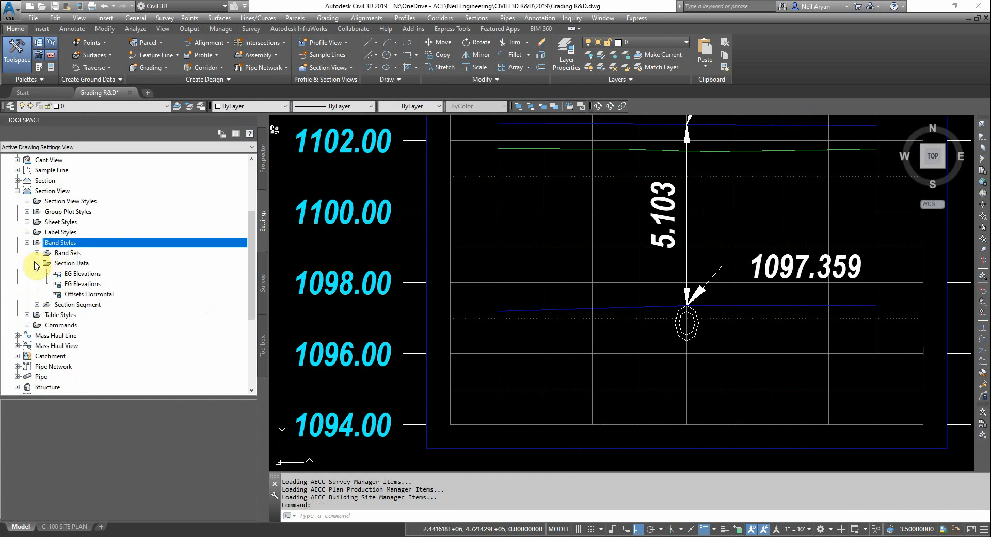
pyautogui.click(80, 275)
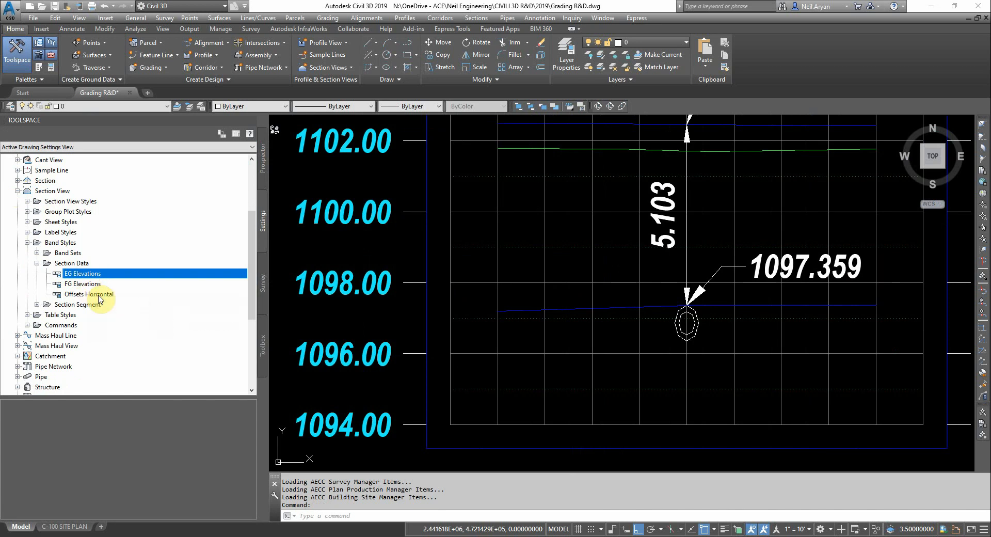
# Step: Add the EG Elevations section data band at the bottom of the SL-1 section view
pyautogui.moveTo(579, 327); pyautogui.dragTo(658, 327, button='middle')
pyautogui.click(644, 262)
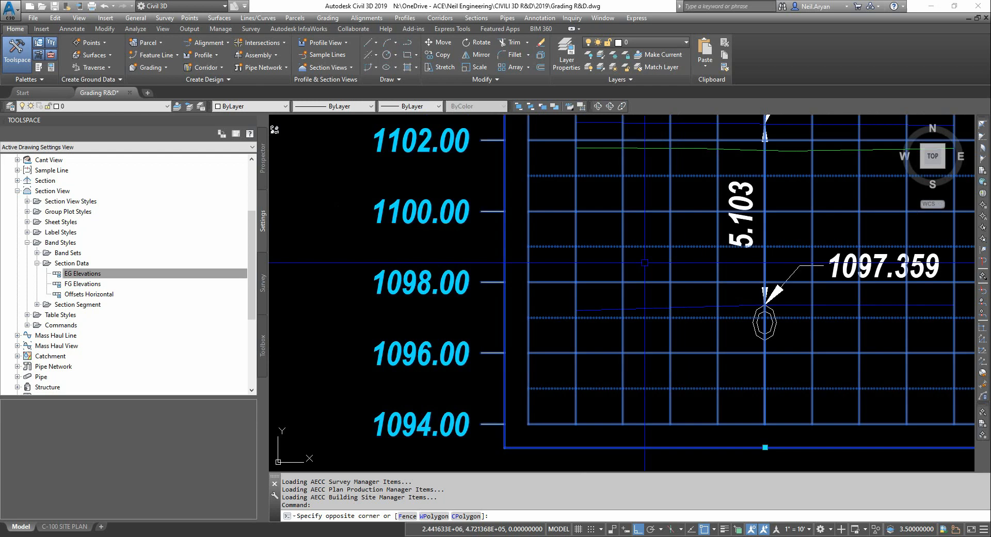
pyautogui.click(644, 263)
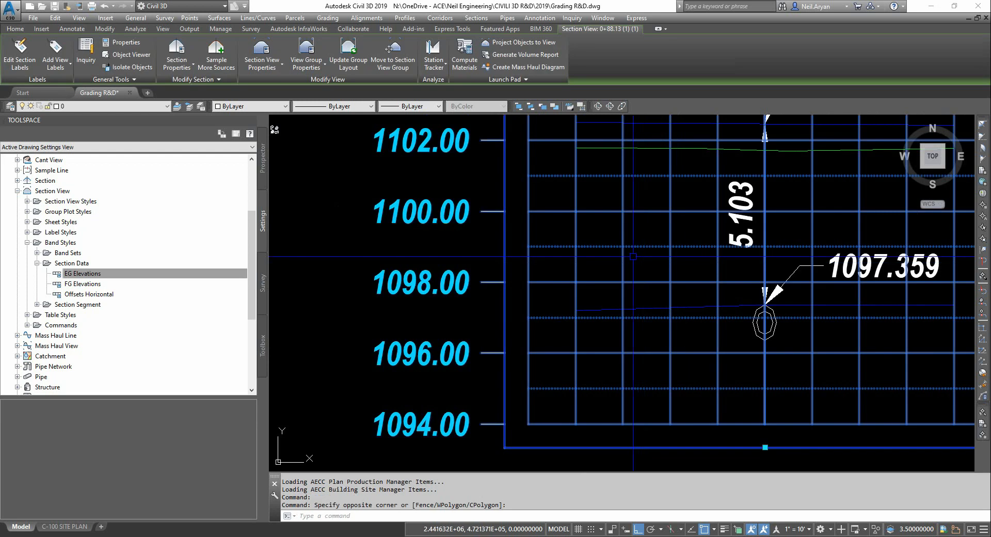
pyautogui.click(297, 48)
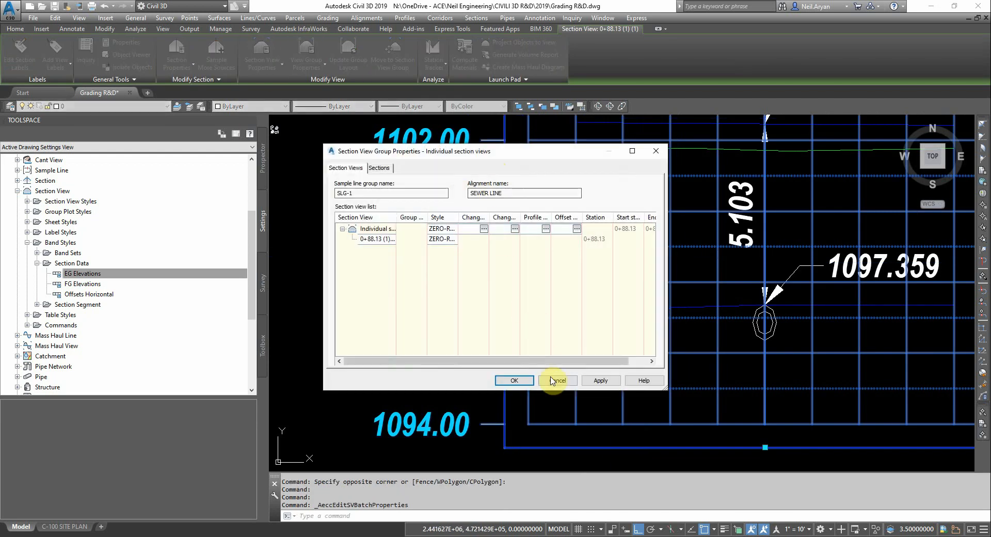
pyautogui.click(551, 379)
pyautogui.click(261, 49)
pyautogui.click(608, 300)
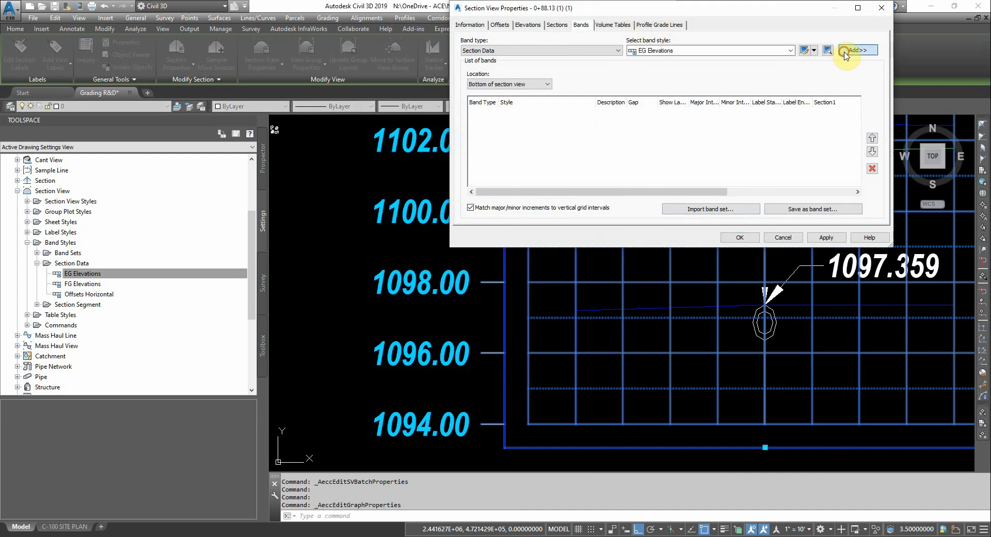
pyautogui.click(845, 52)
# Step: Add the FG Elevations and Offsets Horizontal section data bands to the section view's band list
pyautogui.click(713, 51)
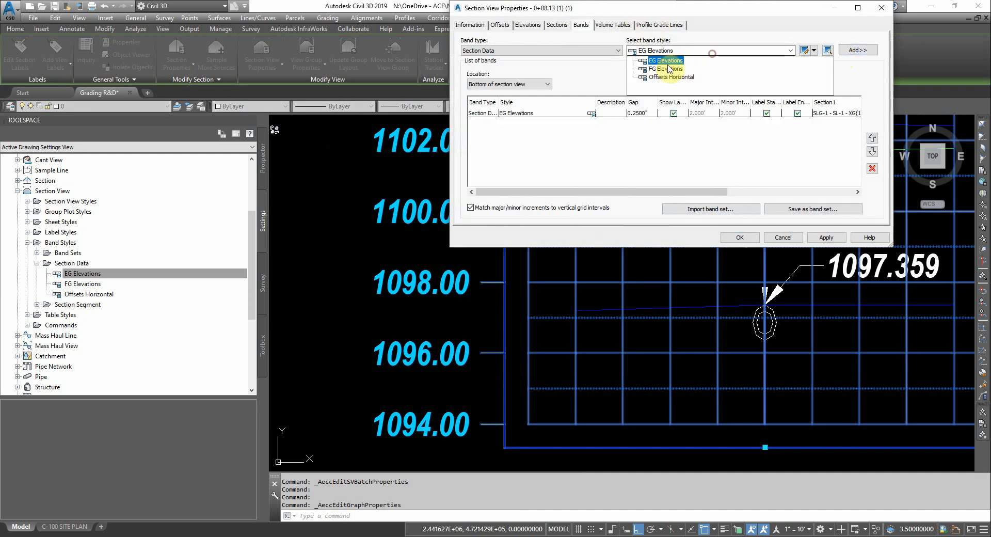
pyautogui.click(658, 68)
pyautogui.click(861, 51)
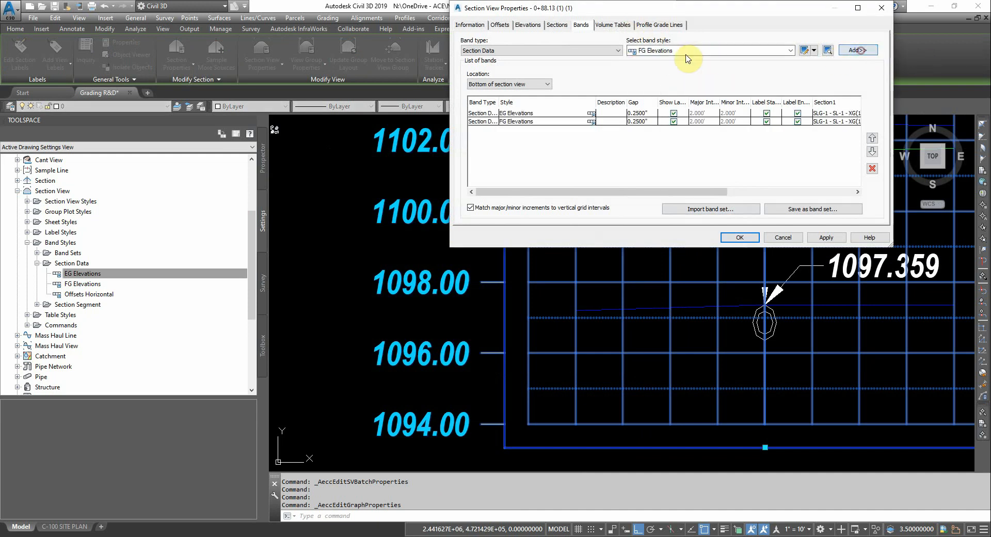
pyautogui.click(674, 51)
pyautogui.click(663, 79)
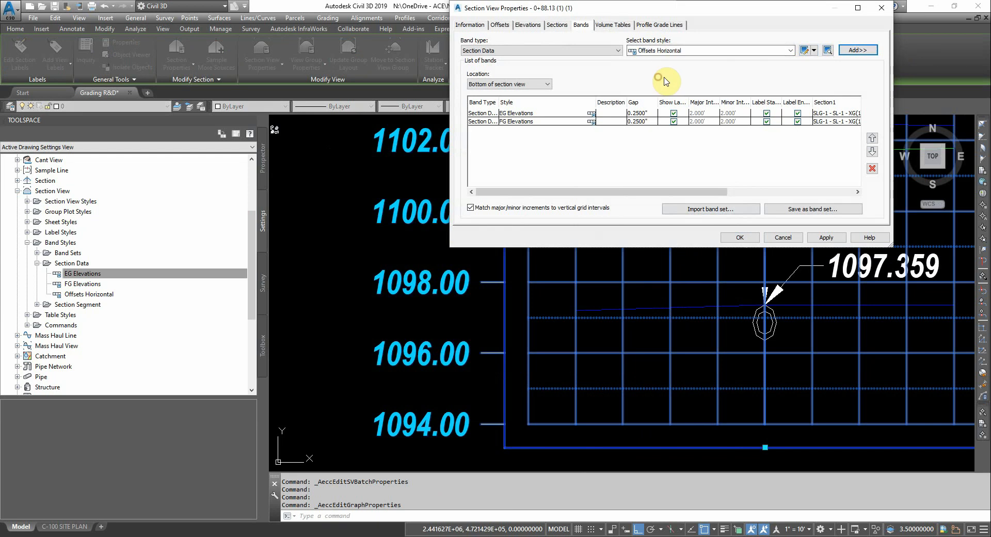
pyautogui.click(864, 51)
# Step: Set the gap of the EG Elevations, FG Elevations and Offsets Horizontal bands to 0
pyautogui.doubleClick(640, 116)
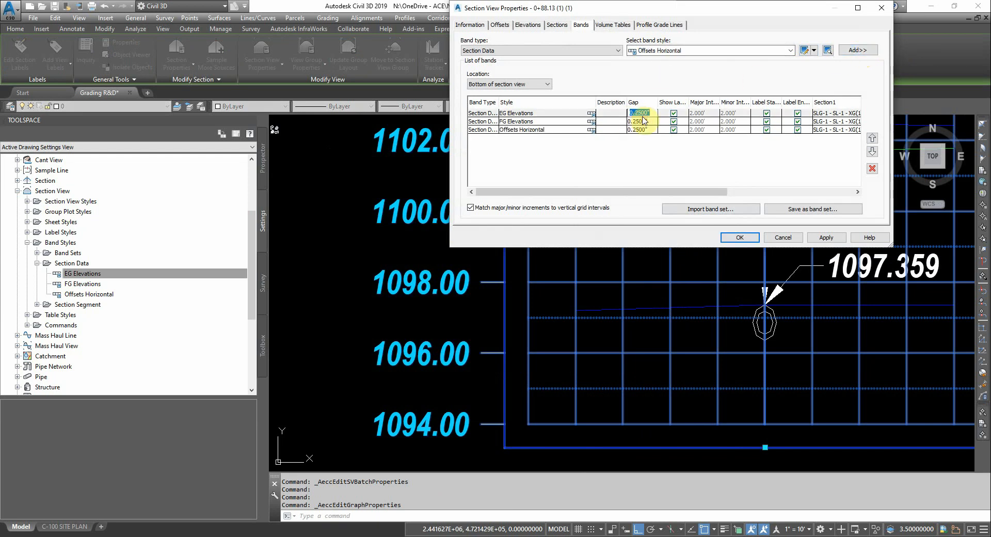
pyautogui.doubleClick(646, 122)
pyautogui.write('0')
pyautogui.doubleClick(647, 131)
pyautogui.write('0')
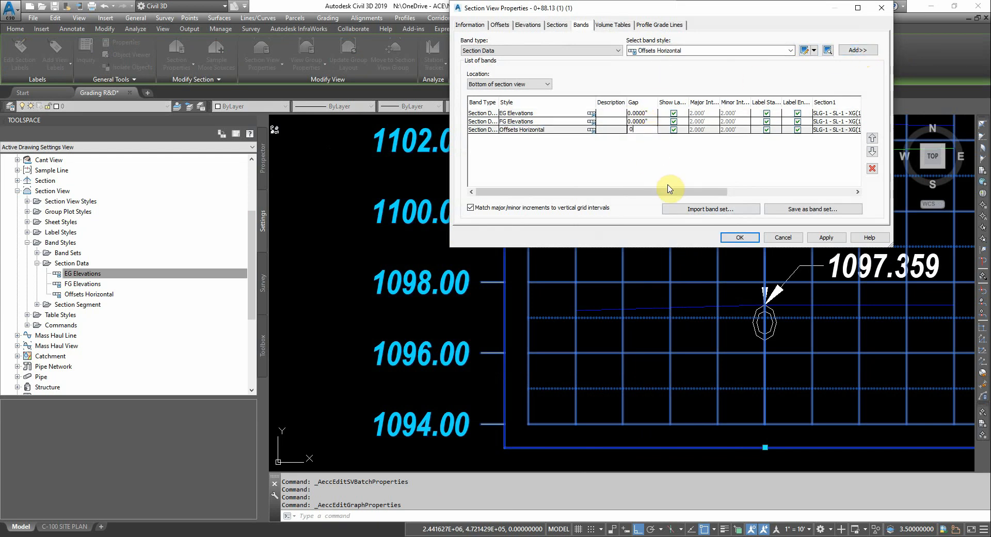
pyautogui.click(670, 191)
pyautogui.moveTo(673, 195); pyautogui.dragTo(592, 194)
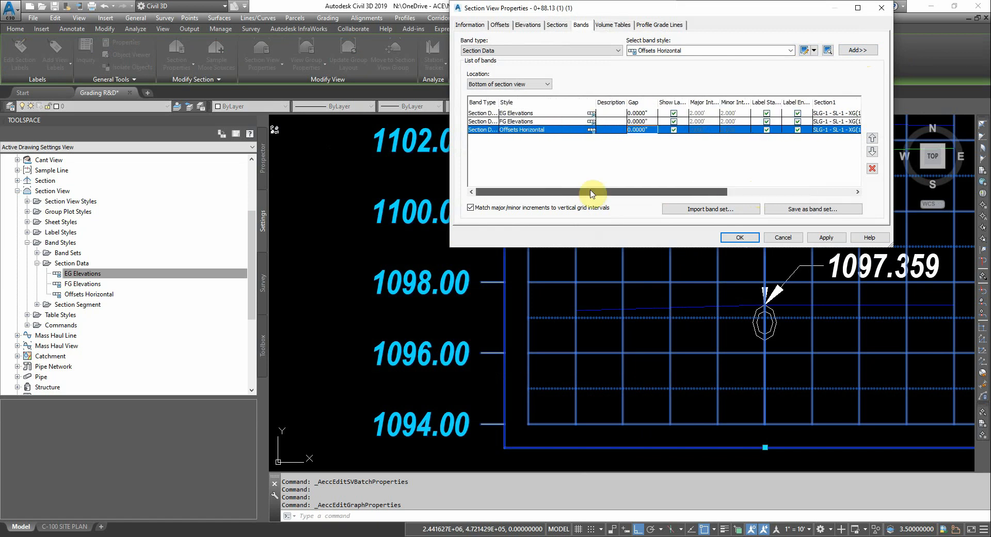
# Step: Set both Section1 and Section2 of the FG Elevations band to SLG-1 - SL-1 - FG(2)
pyautogui.click(537, 113)
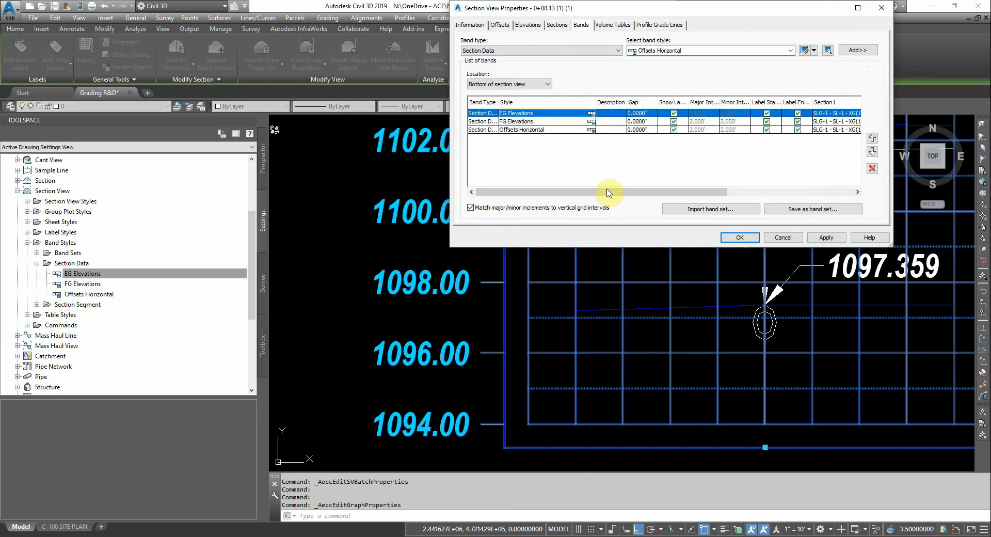
pyautogui.moveTo(606, 191); pyautogui.dragTo(802, 195)
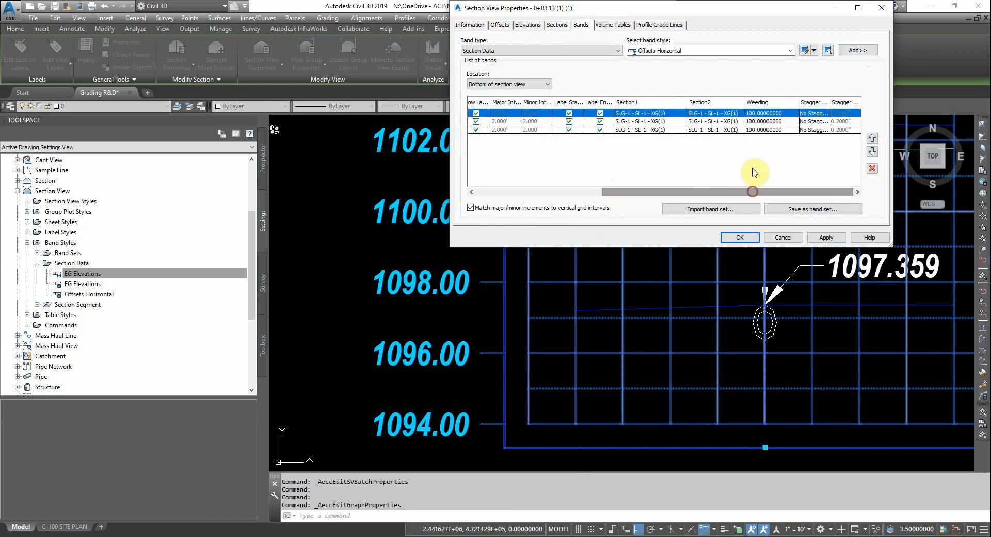
pyautogui.click(670, 123)
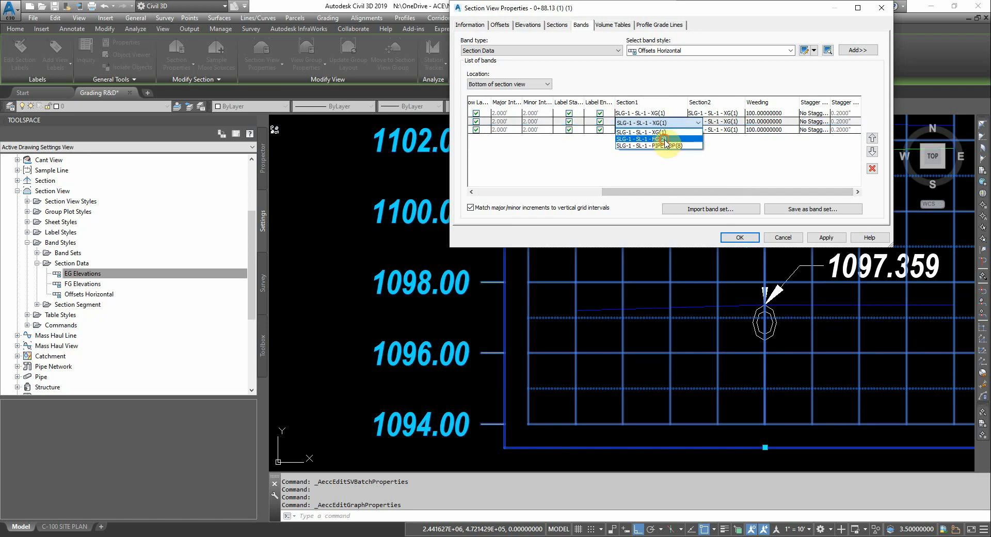
pyautogui.click(665, 139)
pyautogui.click(703, 122)
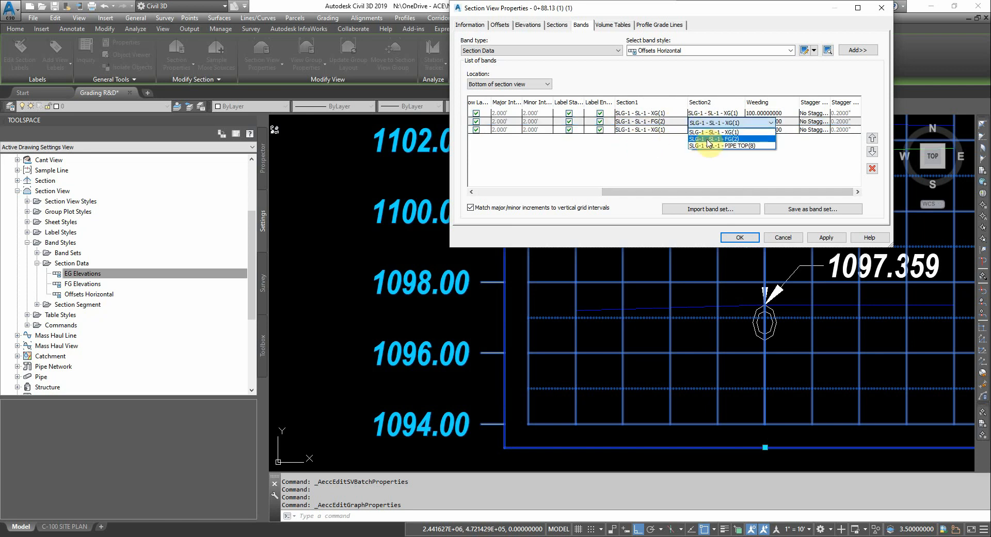
pyautogui.click(708, 141)
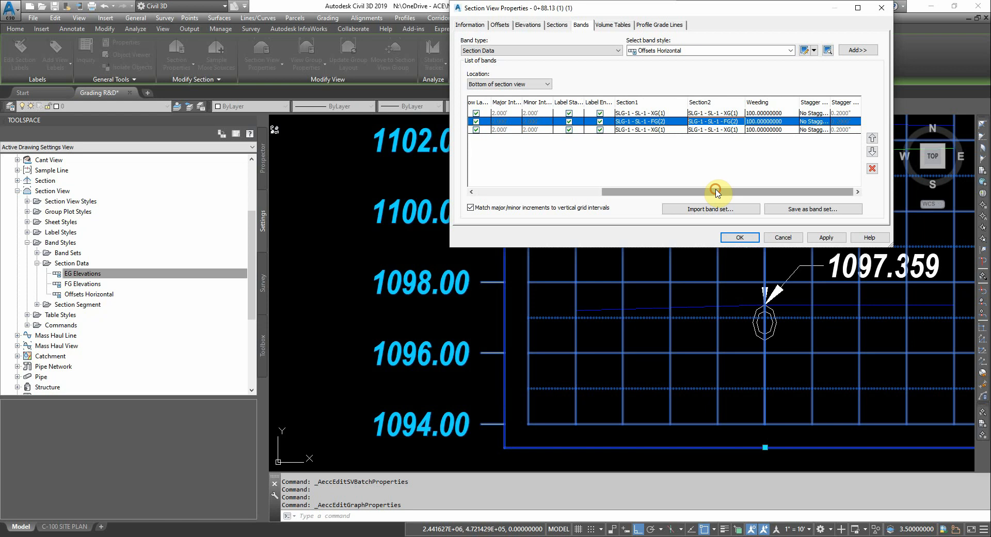
pyautogui.moveTo(718, 192); pyautogui.dragTo(564, 192)
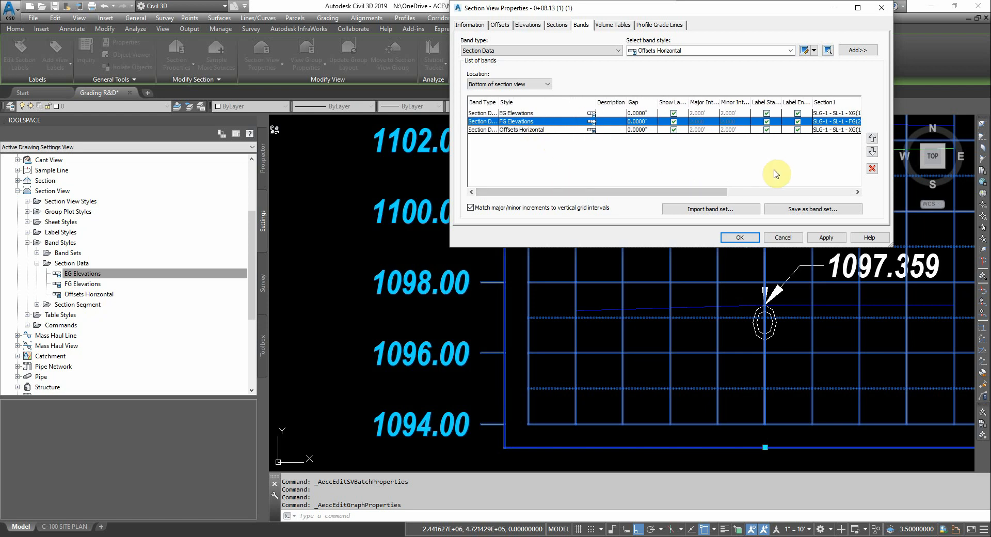
pyautogui.moveTo(686, 192); pyautogui.dragTo(796, 192)
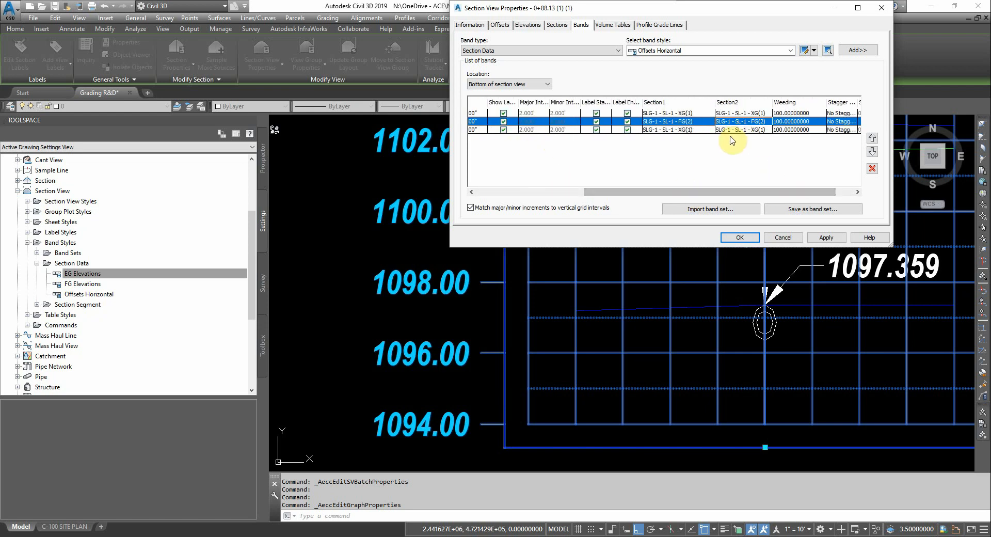
# Step: Apply the band settings to the SL-1 section view and inspect the data bands beneath its grid
pyautogui.click(828, 238)
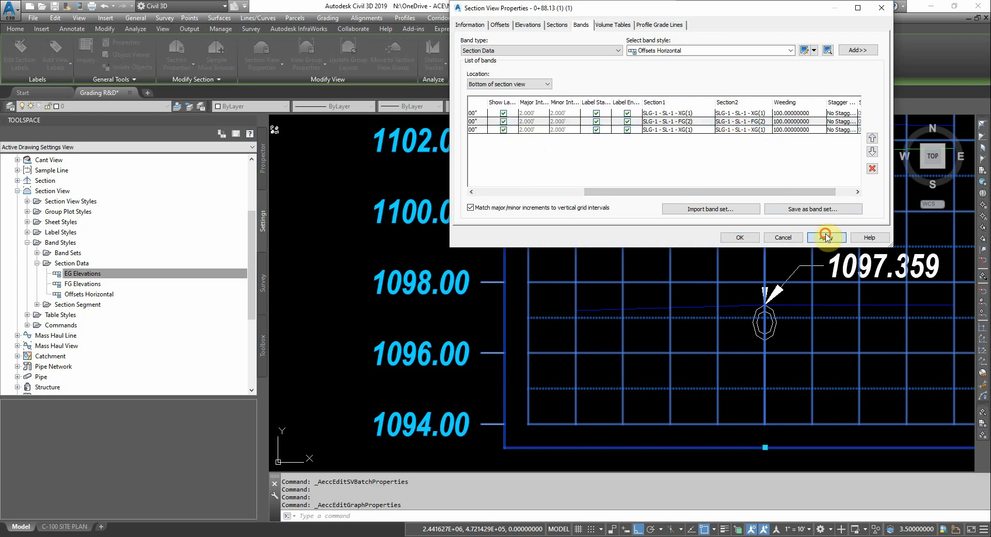
pyautogui.click(741, 235)
pyautogui.scroll(-4, 545, 197)
pyautogui.moveTo(587, 318); pyautogui.dragTo(612, 280, button='middle')
pyautogui.scroll(5, 575, 394)
pyautogui.scroll(-5, 599, 308)
pyautogui.press('Escape')
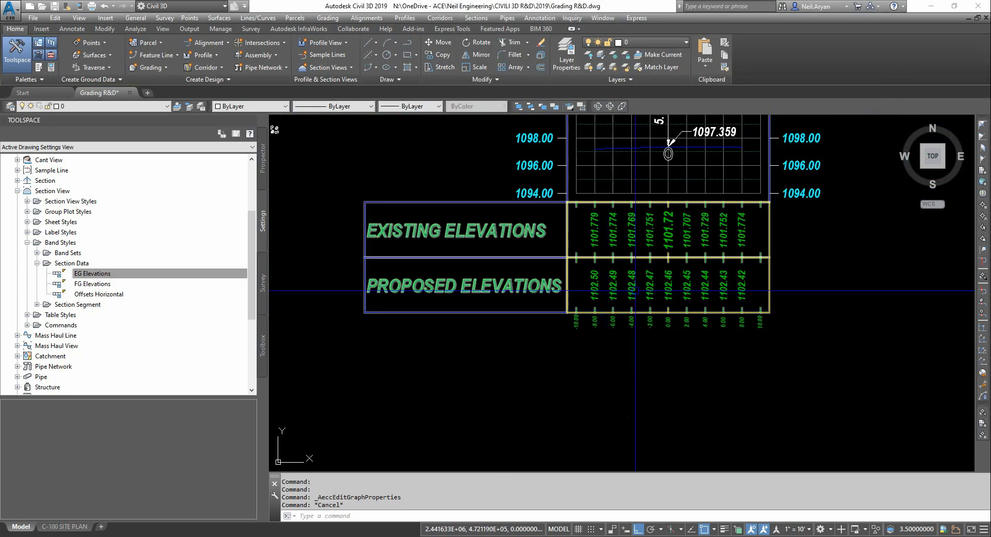
pyautogui.moveTo(784, 251); pyautogui.dragTo(772, 285, button='middle')
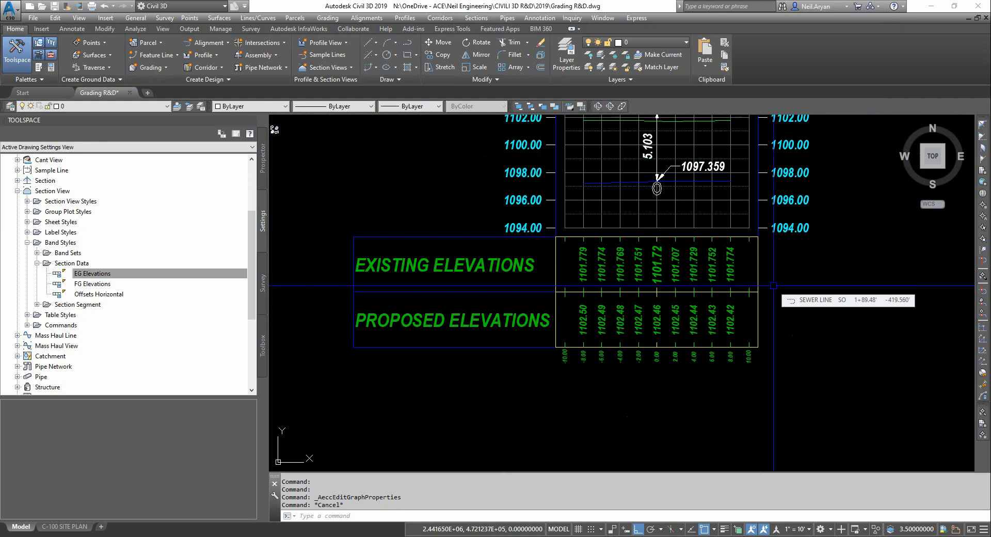
# Step: Examine the vertical dimension between the proposed surface and the pipe top in the section view
pyautogui.scroll(3, 639, 215)
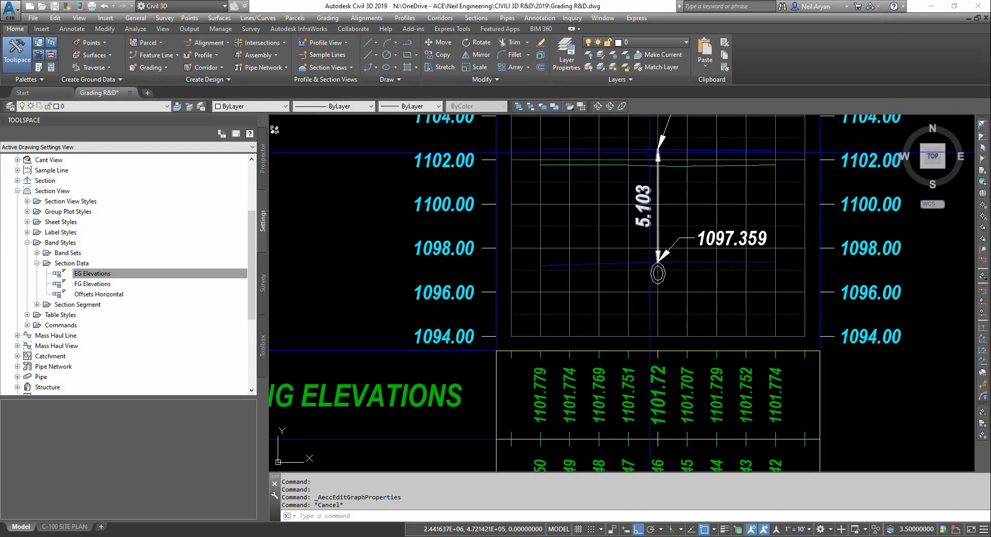
pyautogui.scroll(2, 664, 190)
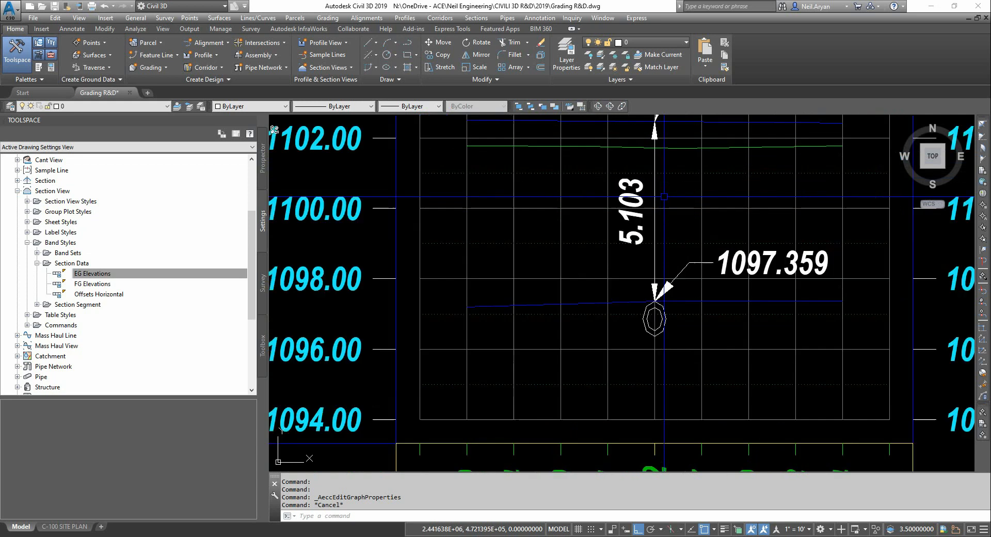
pyautogui.moveTo(660, 180); pyautogui.dragTo(640, 124, button='middle')
pyautogui.scroll(1, 650, 162)
pyautogui.scroll(-2, 650, 161)
pyautogui.scroll(-2, 700, 310)
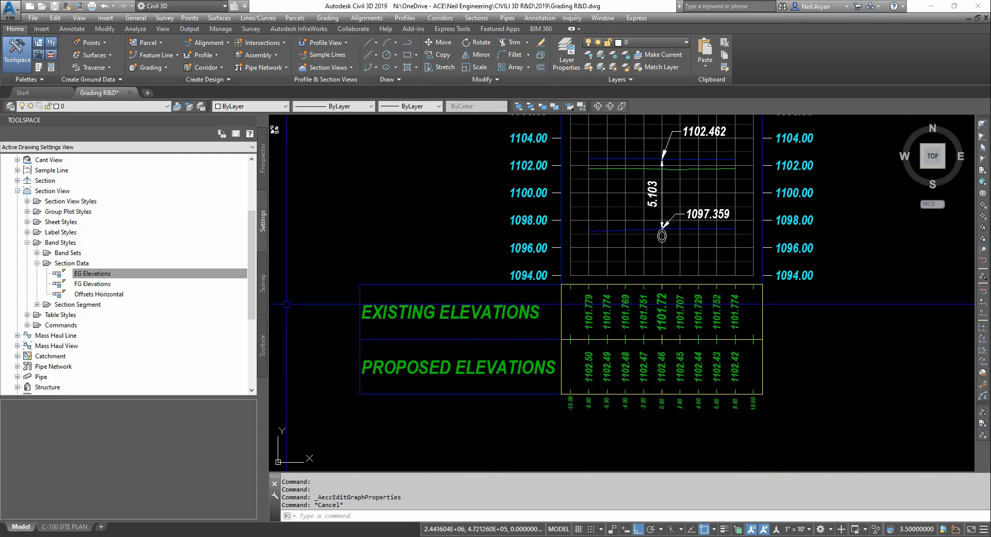
# Step: Copy the FG Elevations section data band style and name the copy DEPTH
pyautogui.click(93, 284)
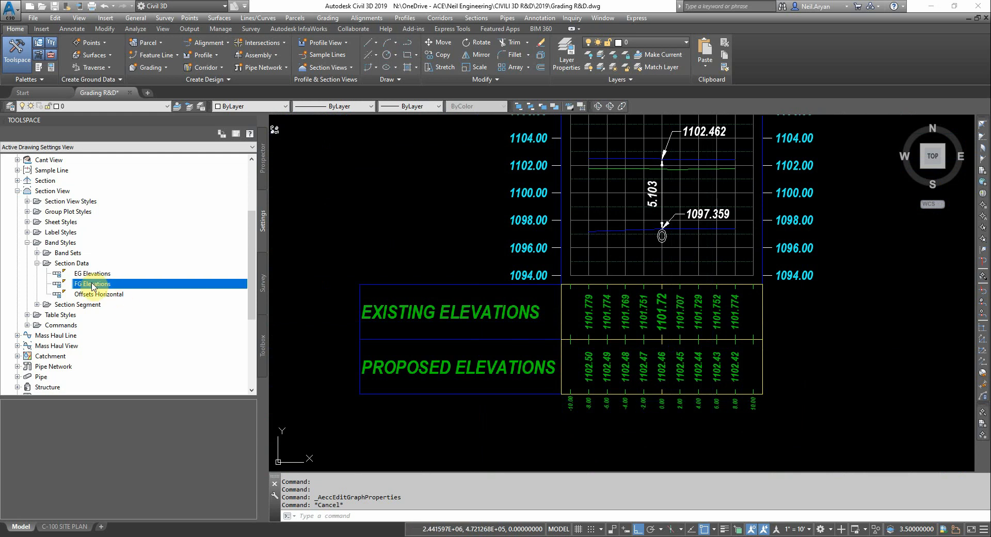
pyautogui.rightClick(93, 285)
pyautogui.click(122, 302)
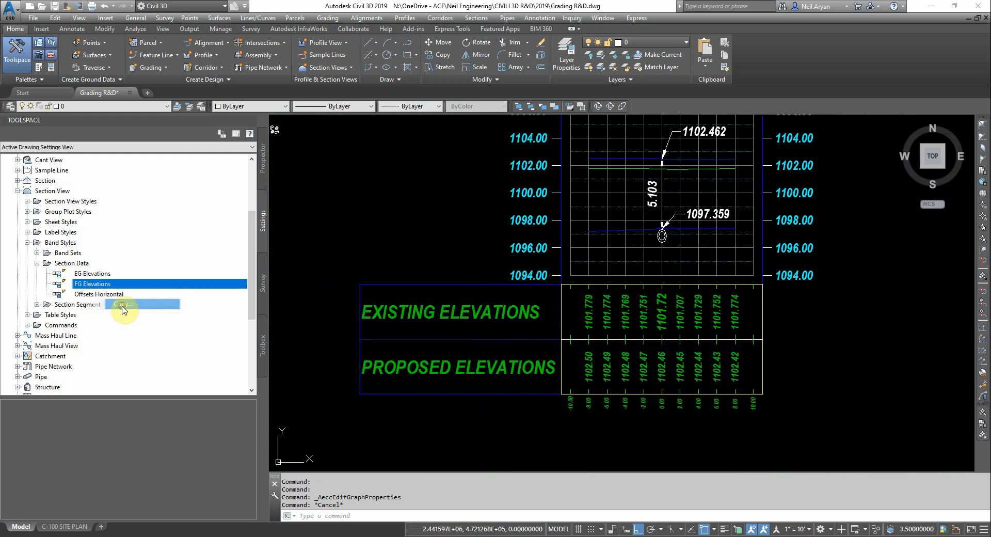
pyautogui.click(367, 46)
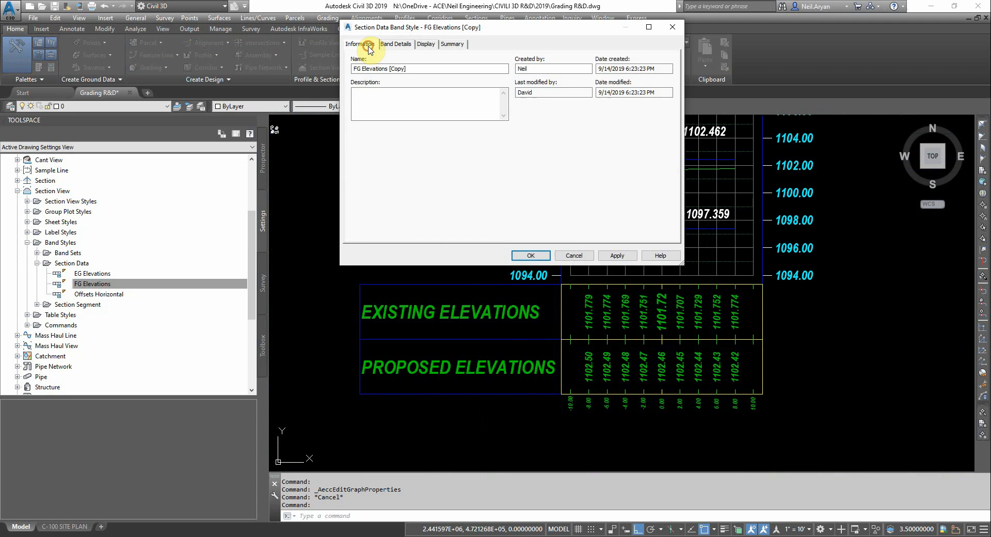
pyautogui.moveTo(419, 71); pyautogui.dragTo(293, 70)
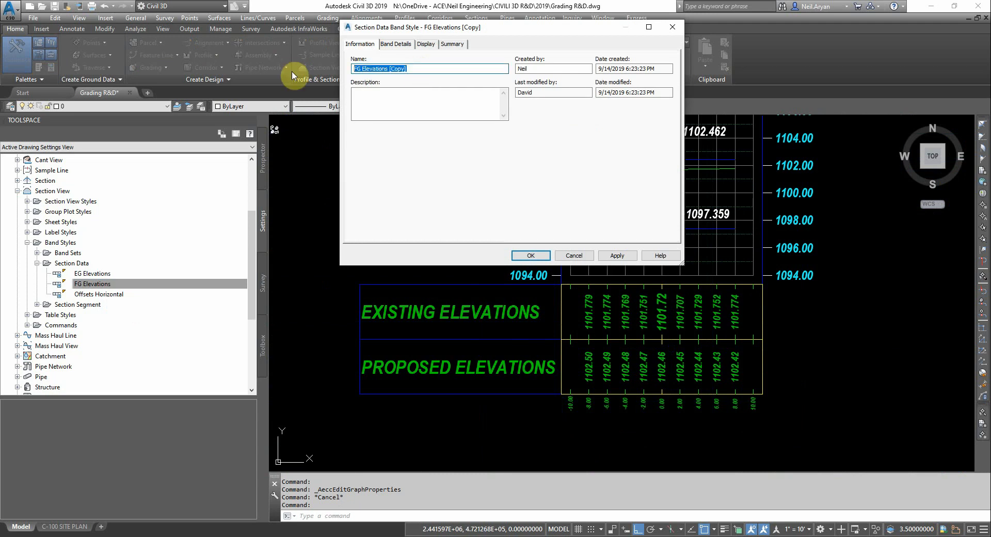
pyautogui.write('DEPTH')
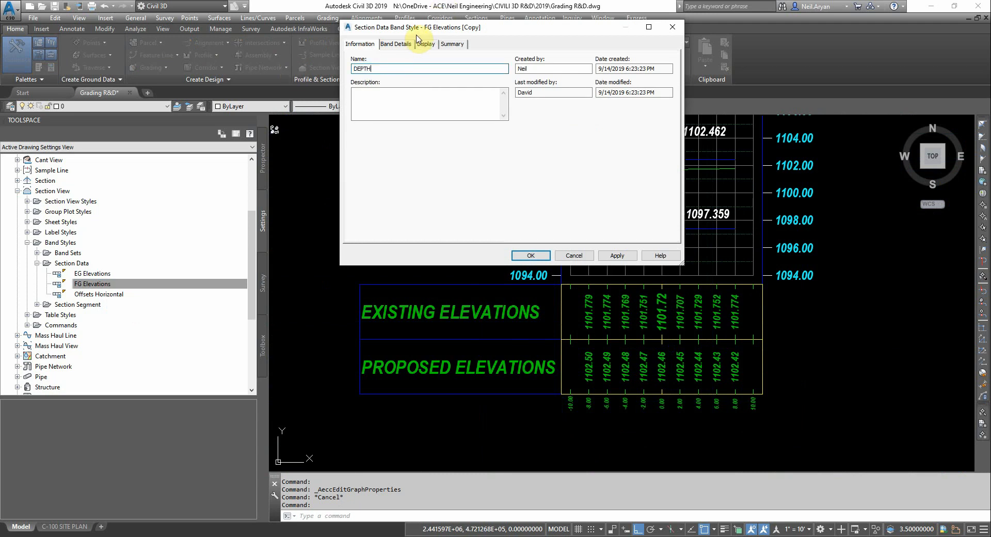
# Step: Change the DEPTH band style's title text to CLEAR COVER and accept the title label
pyautogui.click(412, 44)
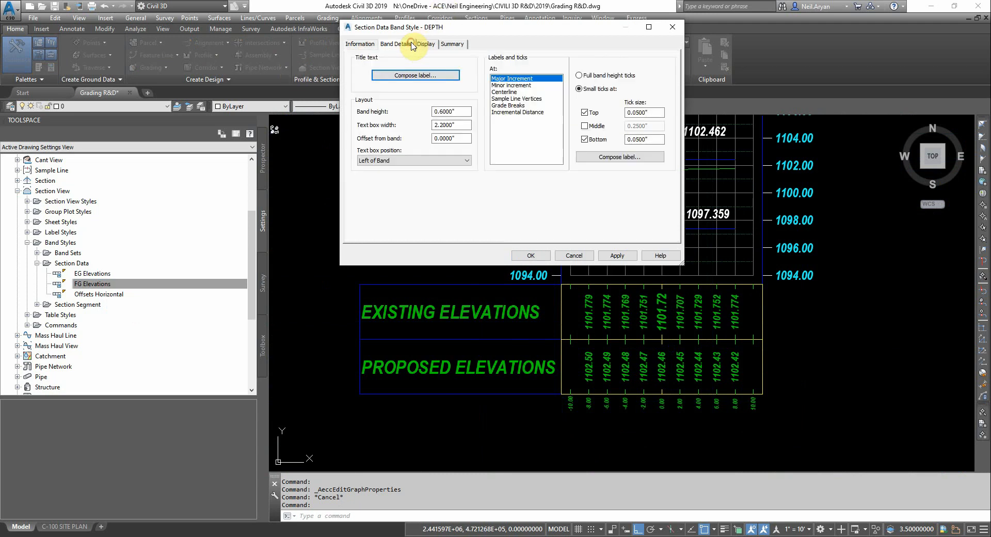
pyautogui.click(419, 76)
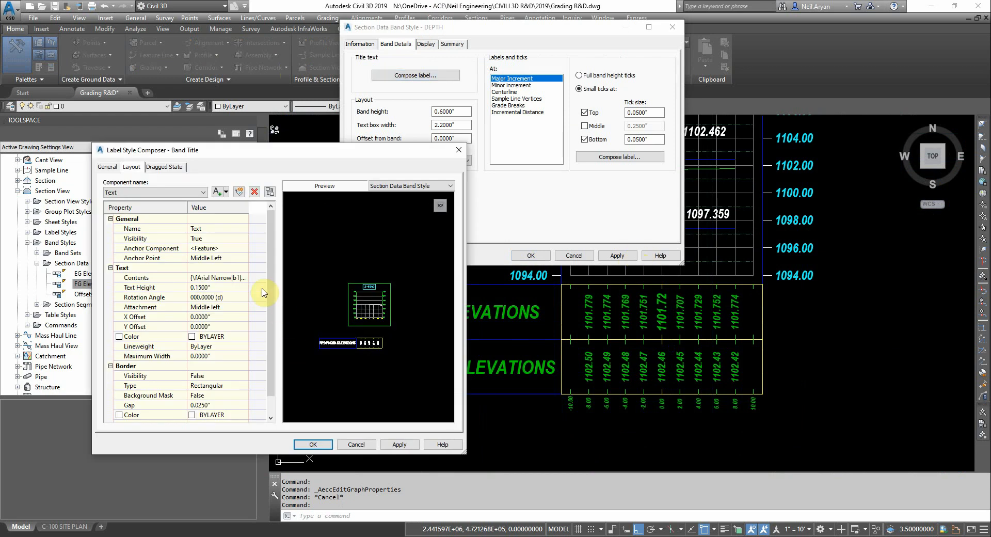
pyautogui.doubleClick(241, 278)
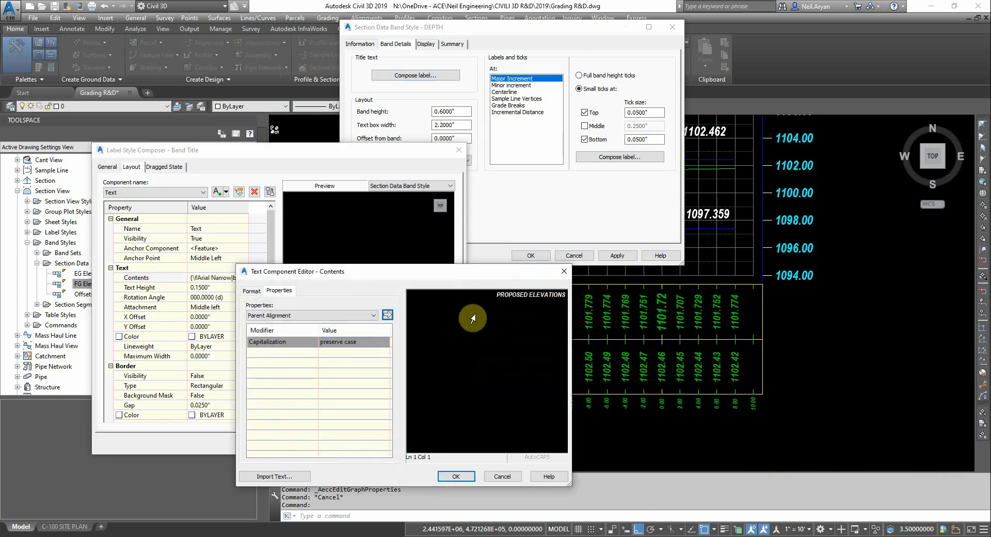
pyautogui.moveTo(472, 318); pyautogui.dragTo(485, 304)
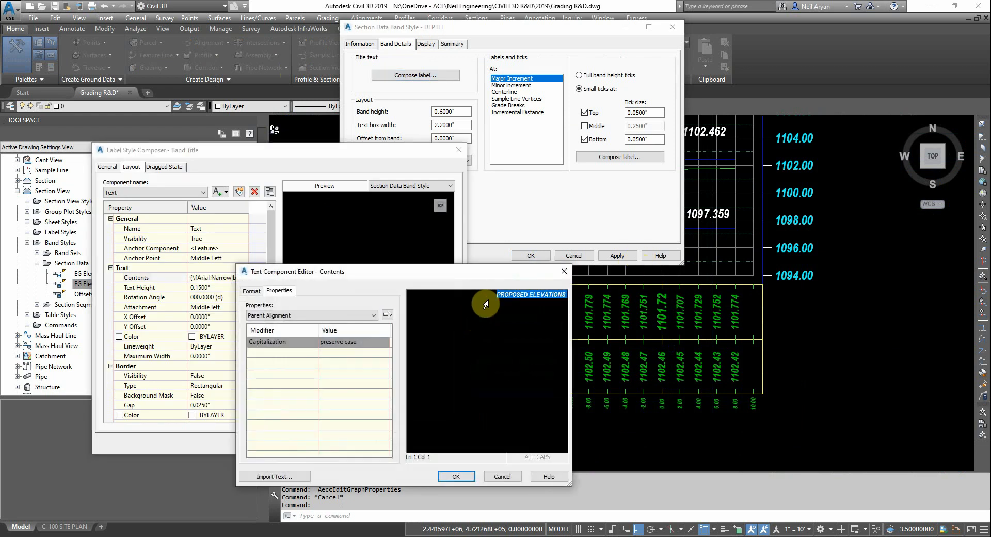
pyautogui.write('CLEAR COVER')
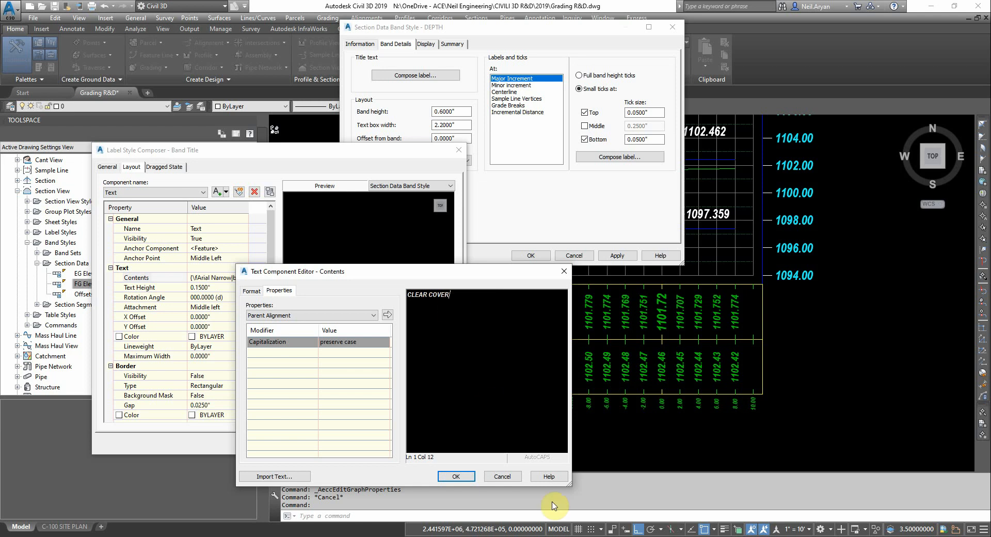
pyautogui.click(456, 476)
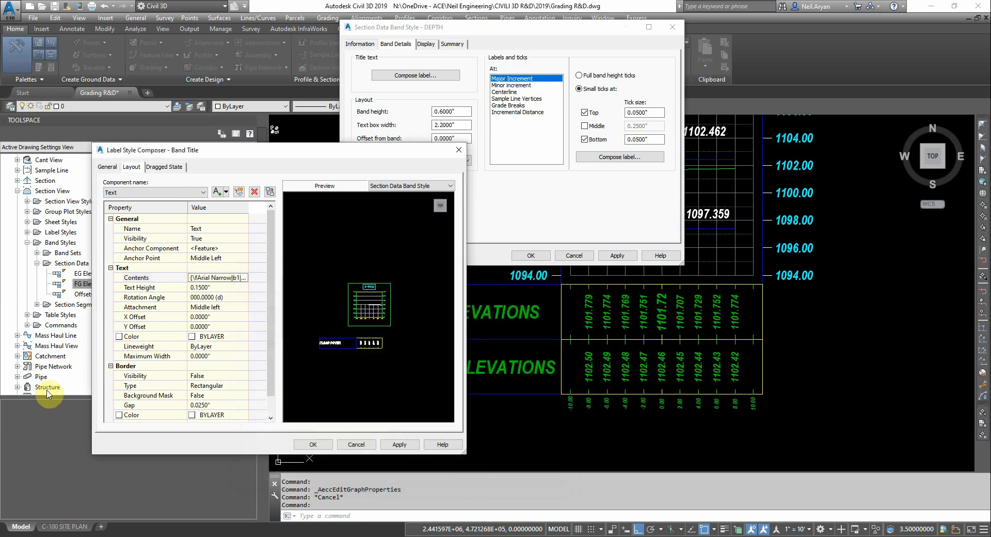
pyautogui.click(242, 277)
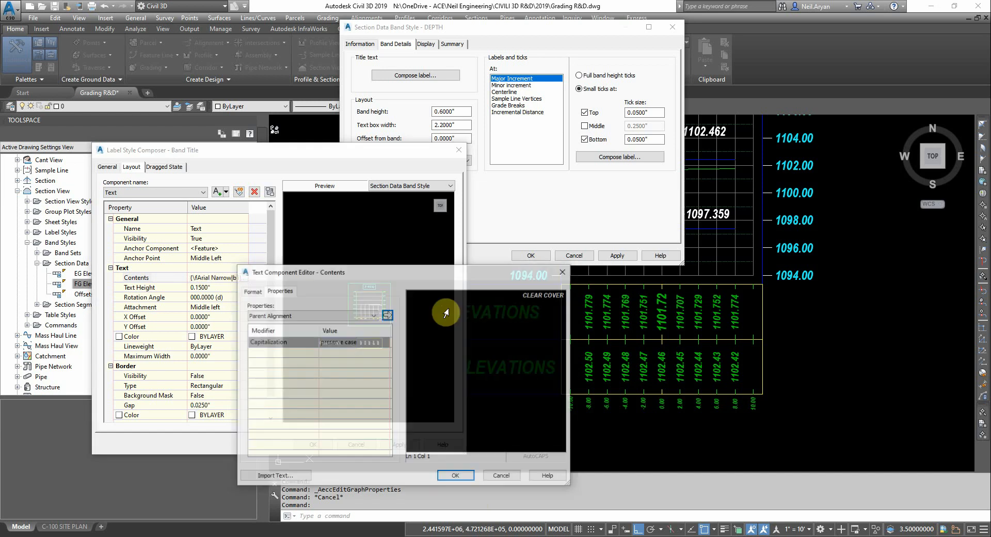
pyautogui.click(454, 476)
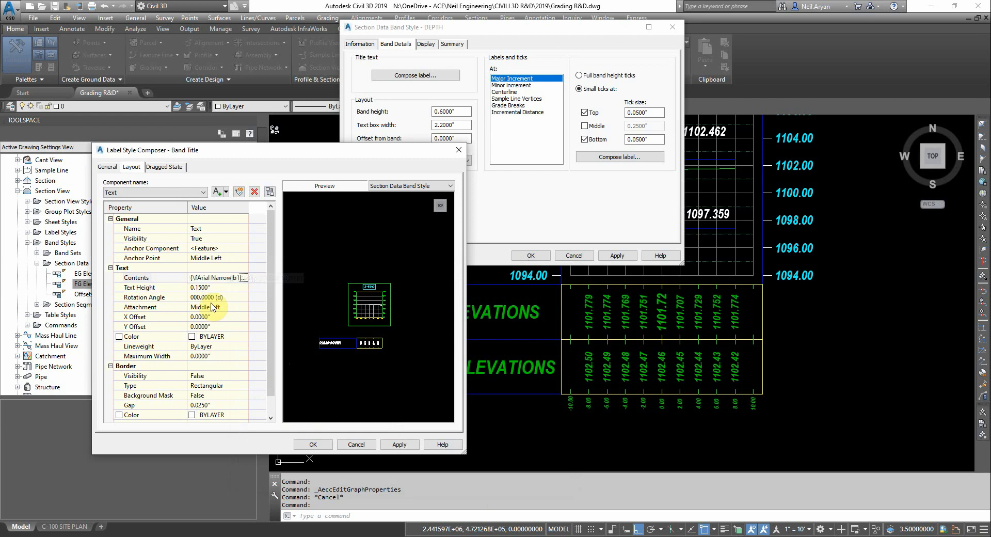
pyautogui.click(305, 447)
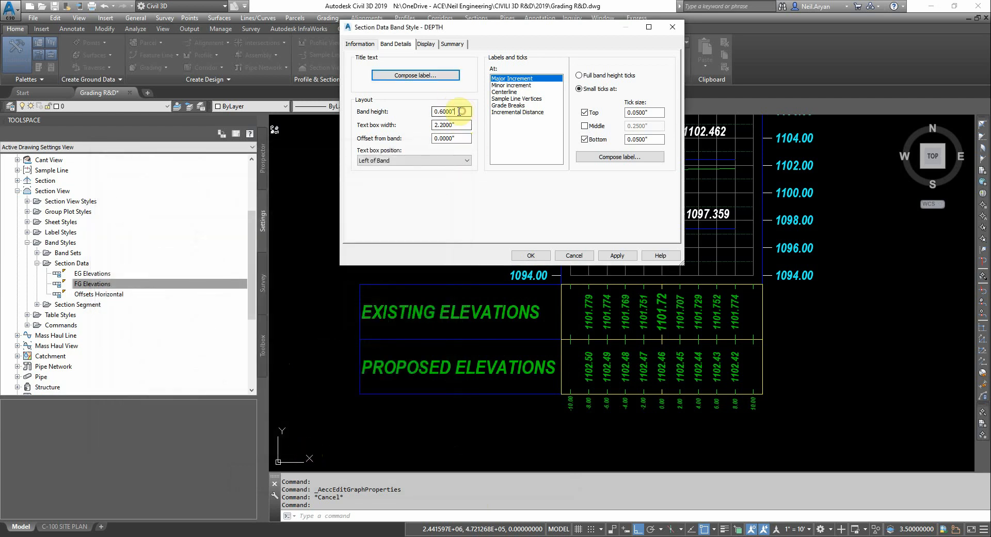
# Step: Set the DEPTH band style's band height to 0.40"
pyautogui.moveTo(459, 111); pyautogui.dragTo(389, 112)
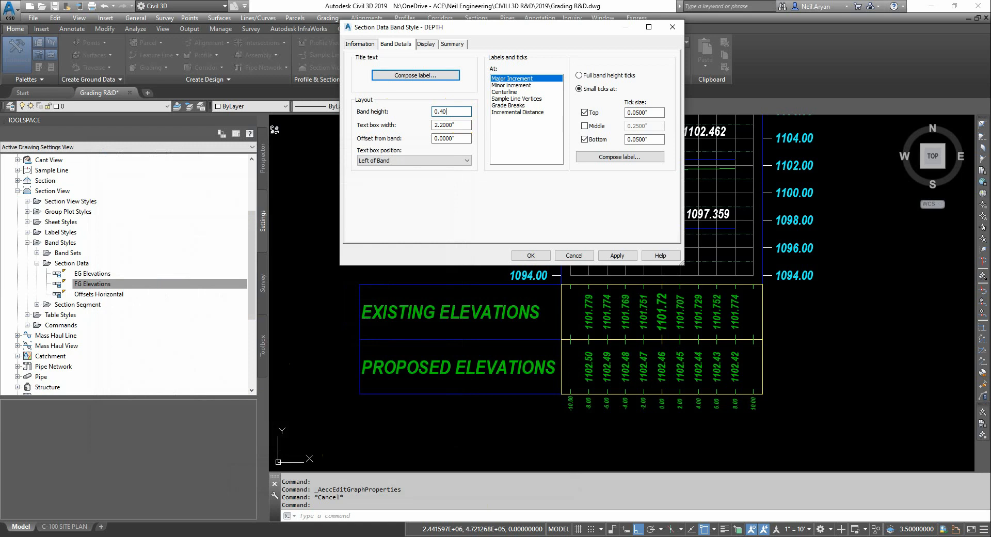
pyautogui.click(511, 85)
pyautogui.press('Up')
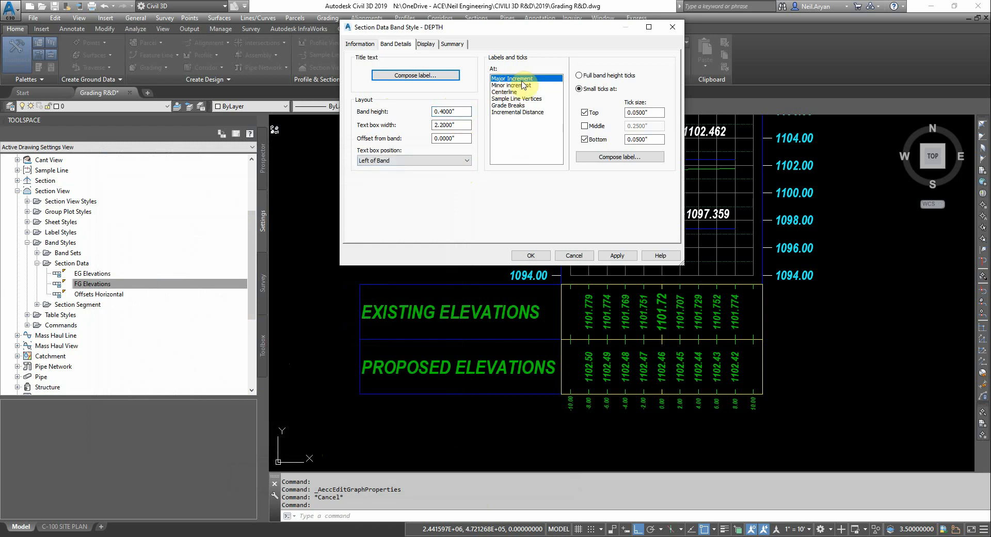
# Step: Clear the existing Section1 Elevation contents from the DEPTH band's Centerline label
pyautogui.click(518, 92)
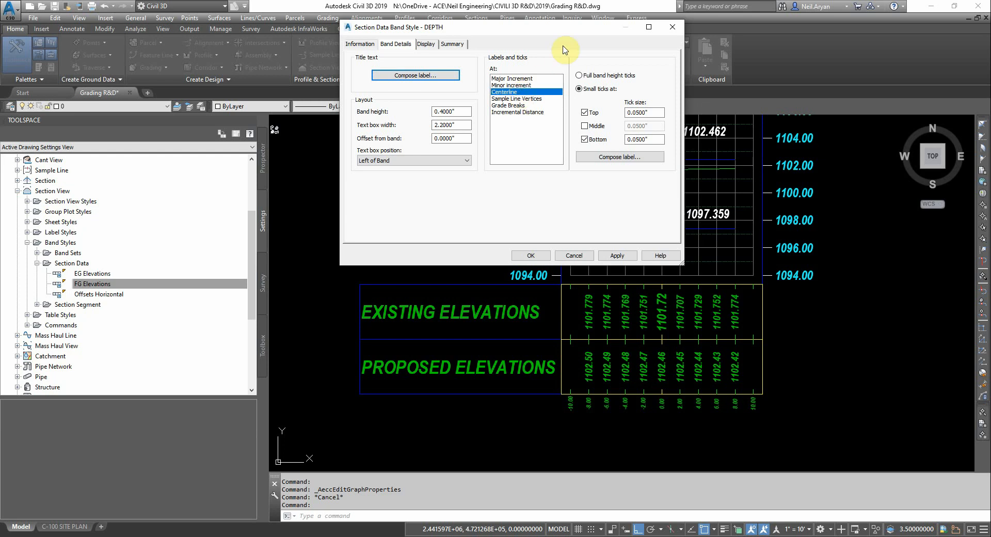
pyautogui.moveTo(567, 32)
pyautogui.mouseDown()
pyautogui.moveTo(509, 80)
pyautogui.moveTo(521, 72)
pyautogui.mouseUp()
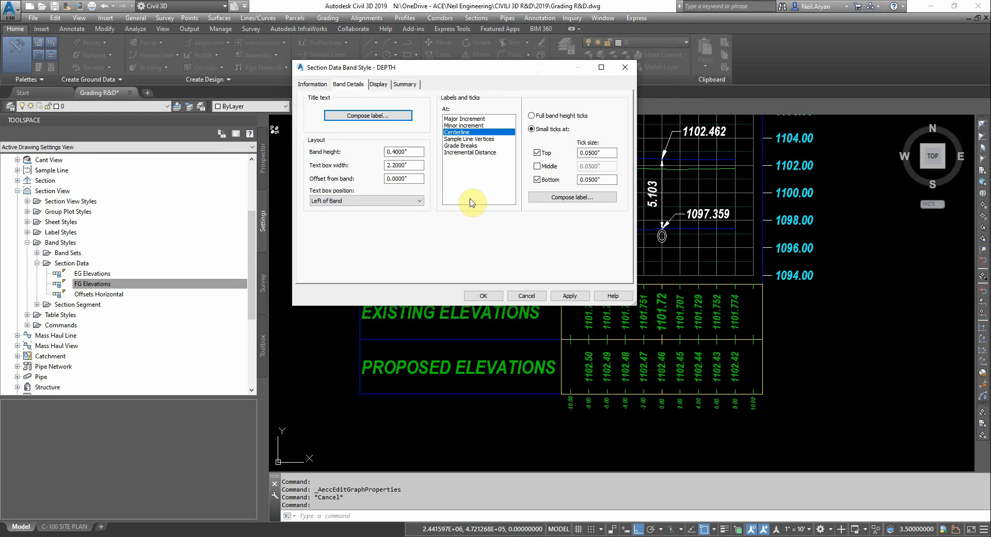
pyautogui.click(541, 198)
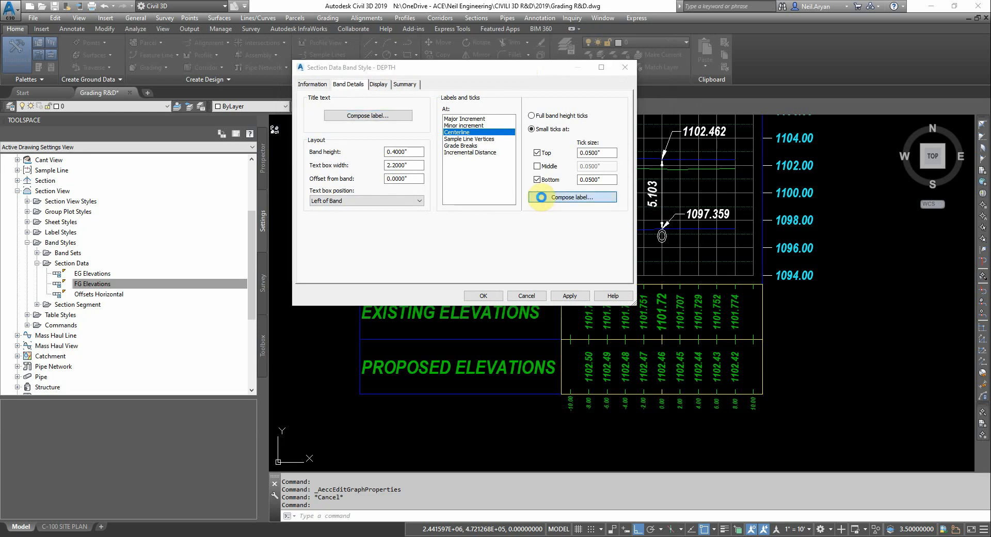
pyautogui.click(240, 277)
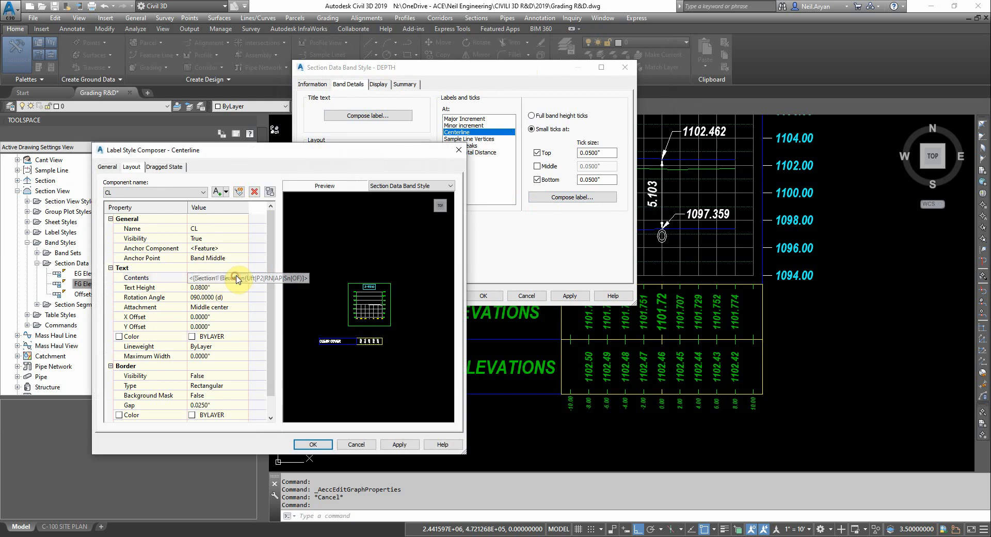
pyautogui.click(247, 277)
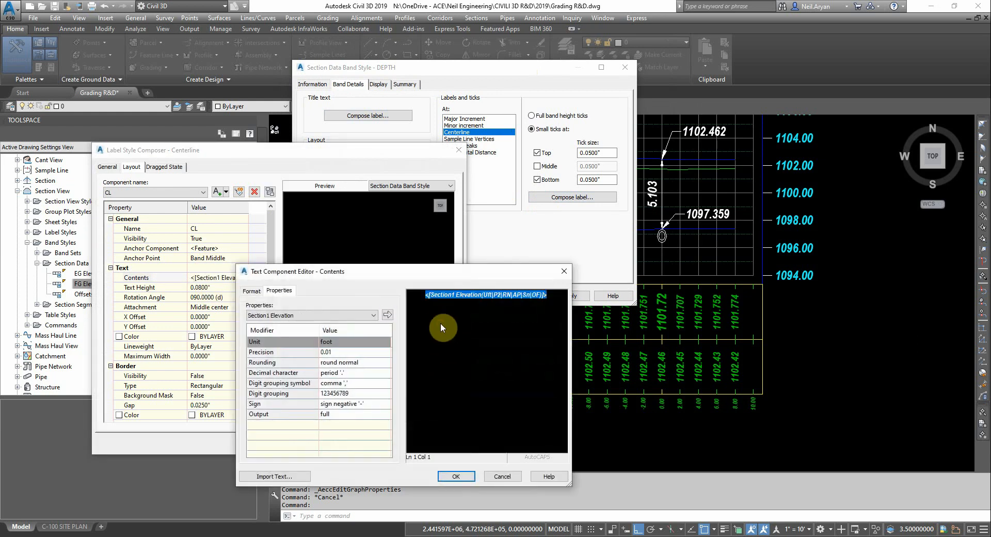
pyautogui.click(441, 323)
# Step: Insert Section1 Elevation Minus Section2 Elevation with 0.001 precision as the Centerline label's contents
pyautogui.click(363, 314)
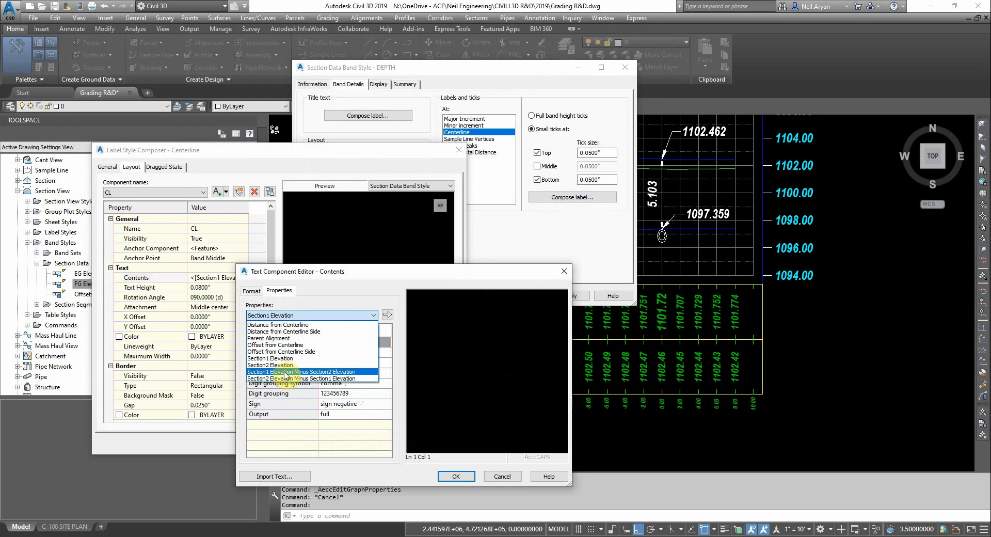
pyautogui.click(285, 371)
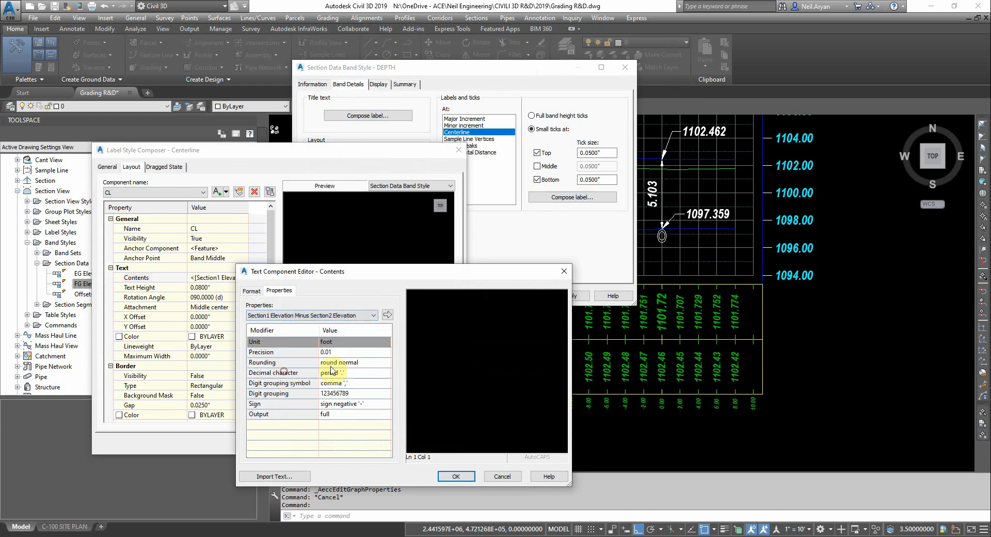
pyautogui.click(339, 352)
pyautogui.click(353, 351)
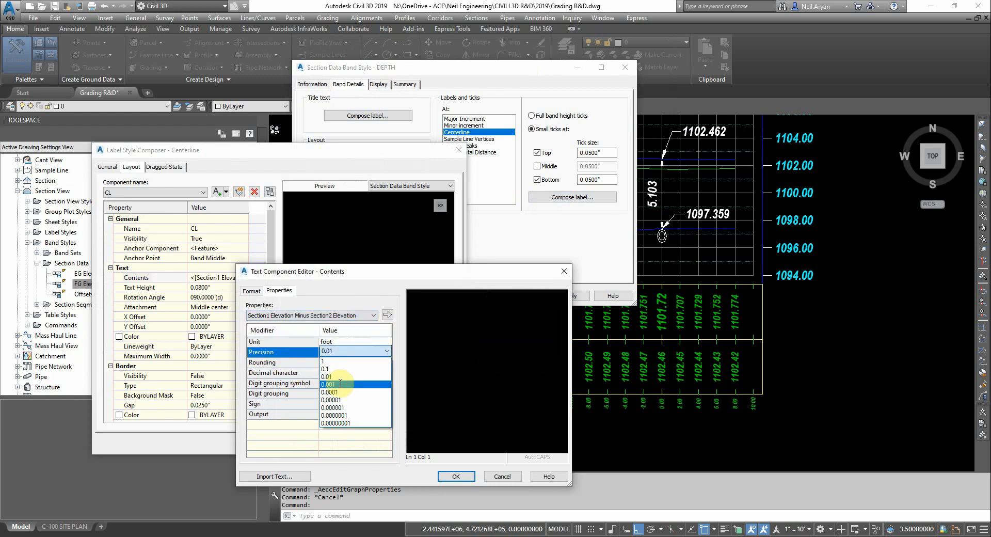
pyautogui.click(338, 383)
pyautogui.click(387, 315)
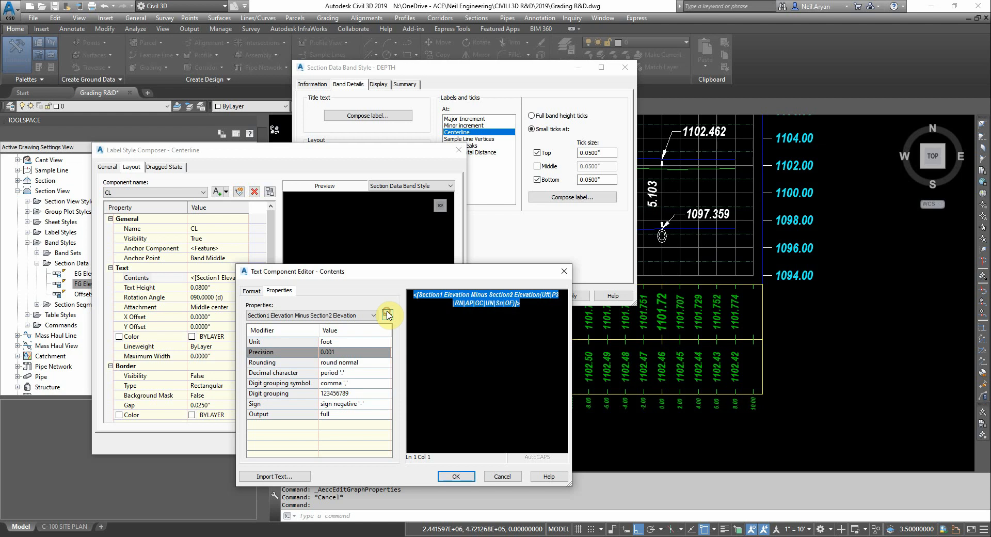
pyautogui.click(457, 476)
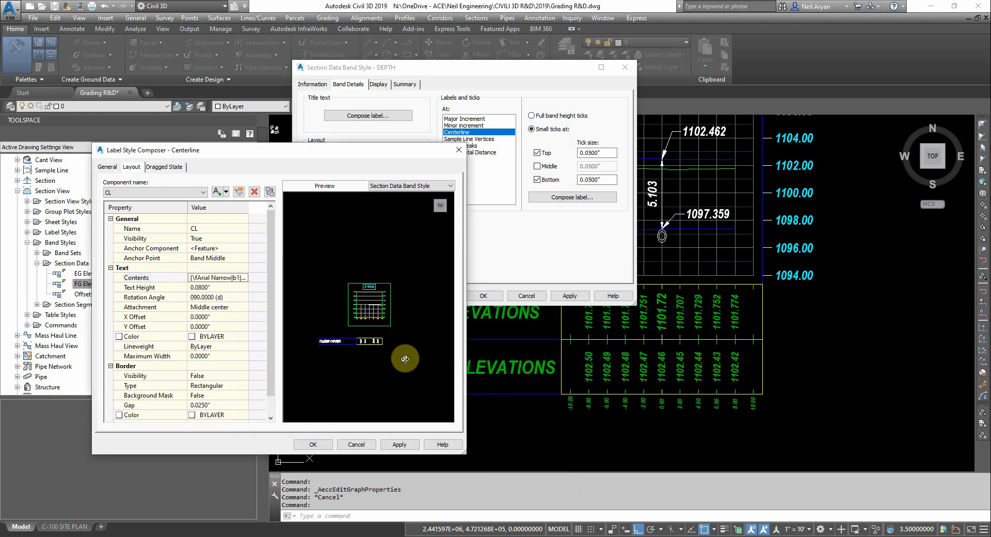
# Step: Check the Centerline label in the preview, then apply and accept its label style
pyautogui.scroll(3, 368, 341)
pyautogui.moveTo(371, 355); pyautogui.dragTo(376, 299, button='middle')
pyautogui.scroll(3, 378, 296)
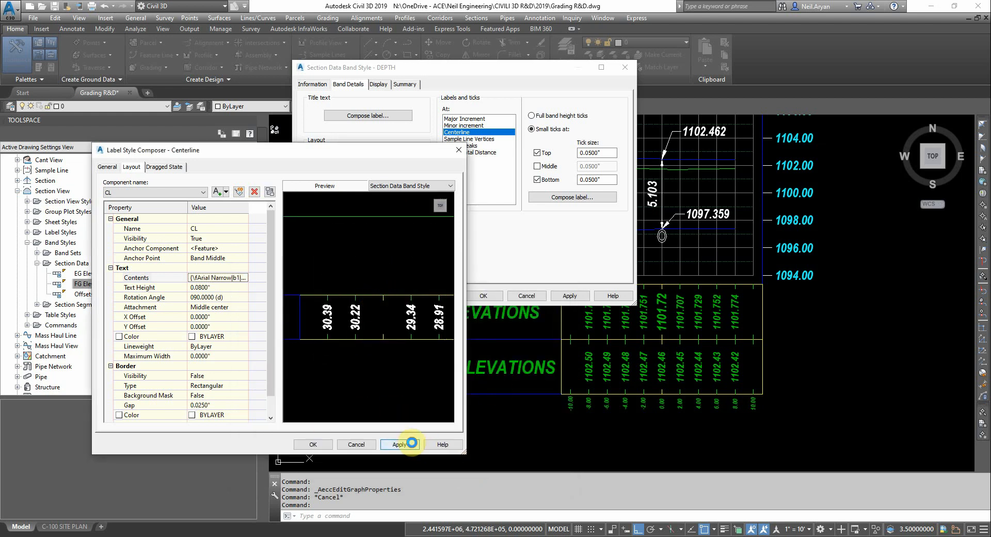
pyautogui.click(400, 444)
pyautogui.click(312, 445)
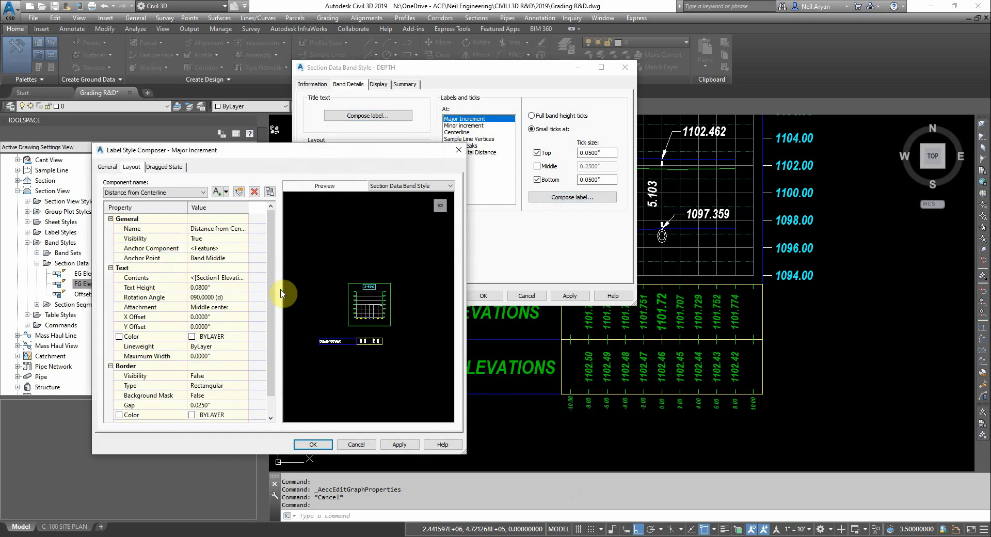
pyautogui.click(243, 277)
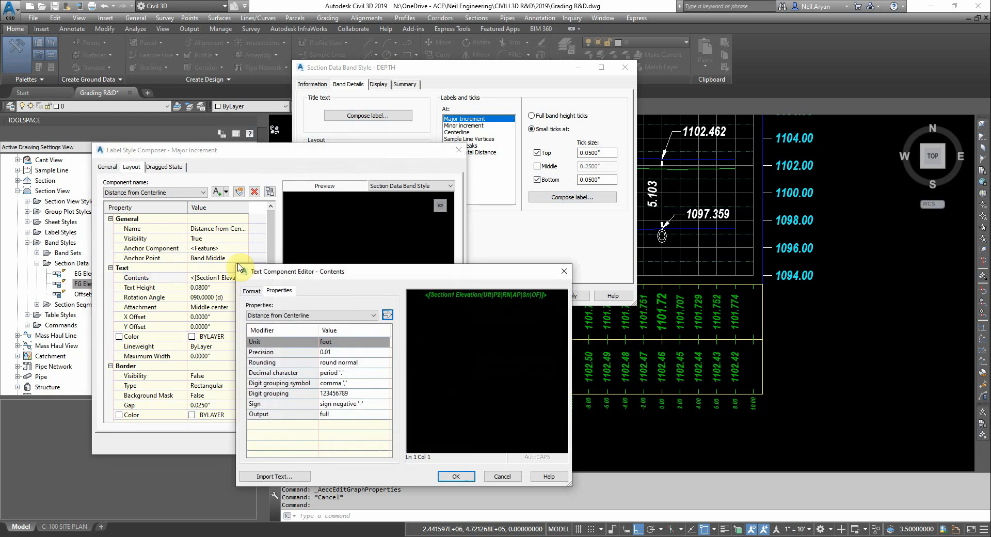
pyautogui.click(514, 310)
pyautogui.click(563, 274)
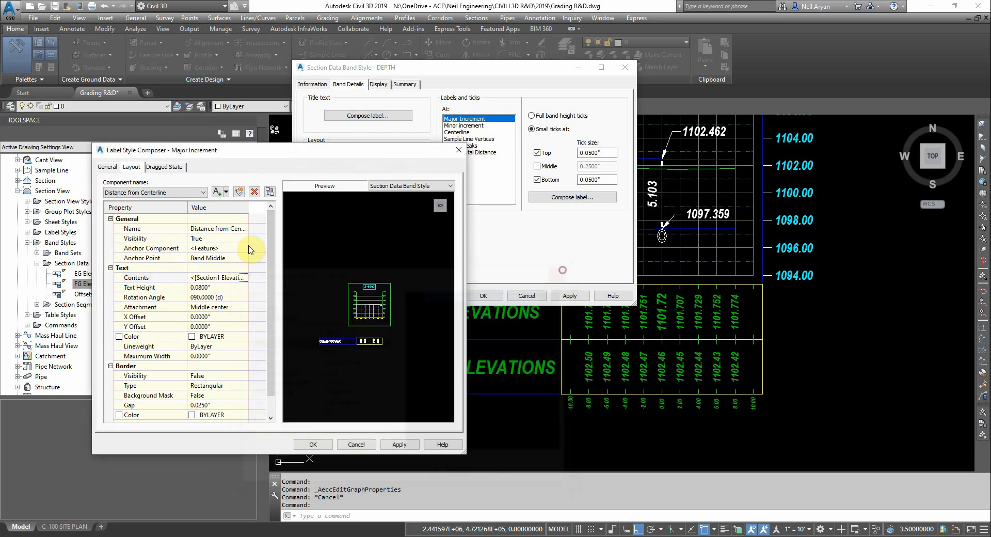
# Step: Set the visibility of the DEPTH band's Major Increment label text to False and accept it
pyautogui.click(208, 240)
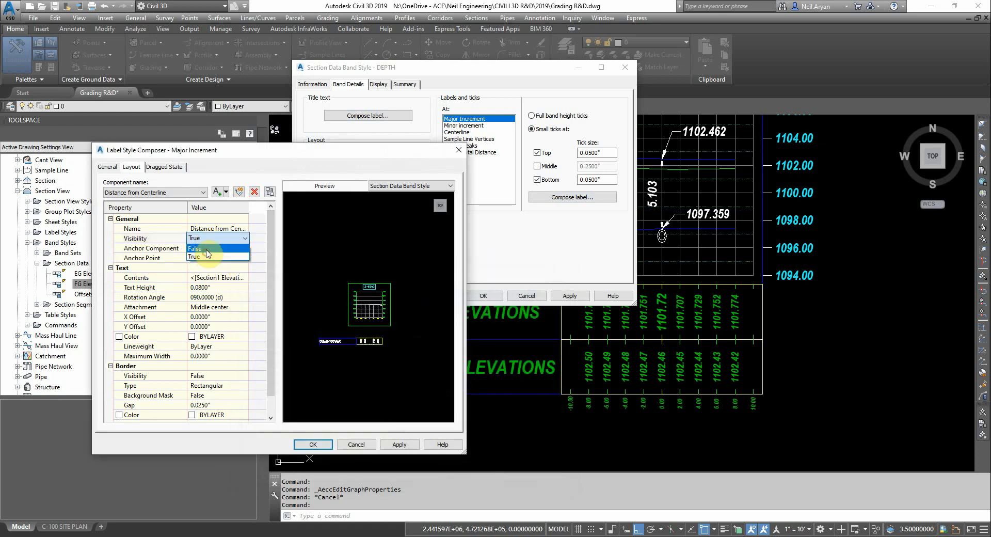
pyautogui.click(196, 248)
pyautogui.click(314, 445)
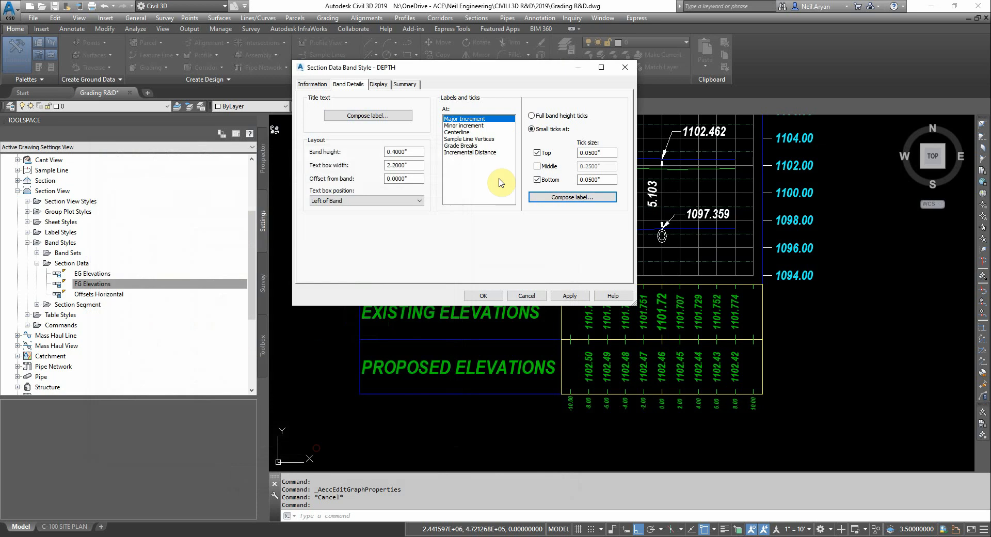
# Step: Set the visibility of the DEPTH band's Minor Increment label text to False and accept it
pyautogui.click(471, 125)
pyautogui.click(551, 197)
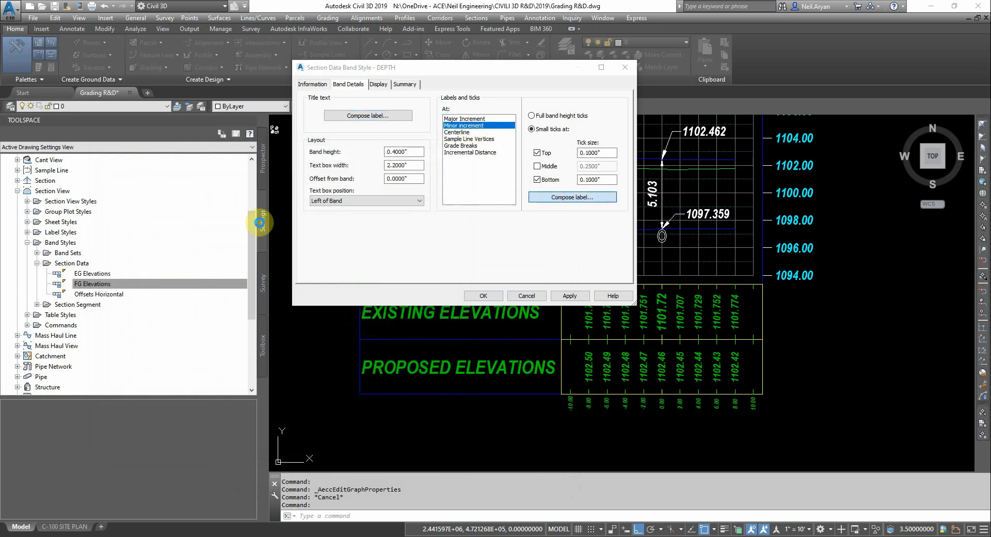
pyautogui.click(221, 238)
pyautogui.click(217, 258)
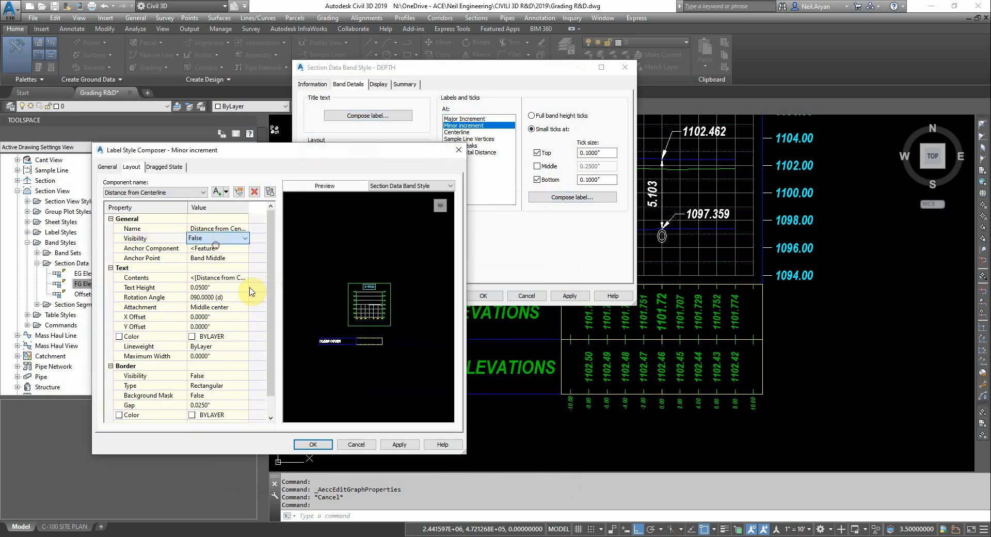
pyautogui.click(313, 444)
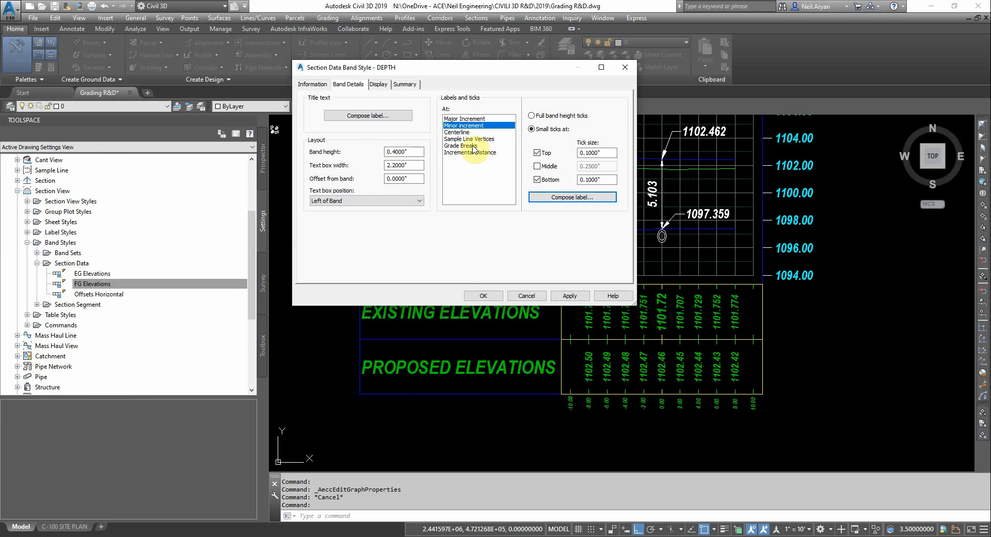
# Step: Set the visibility of the DEPTH band's Sample Line Vertices label text to False and accept it
pyautogui.click(471, 139)
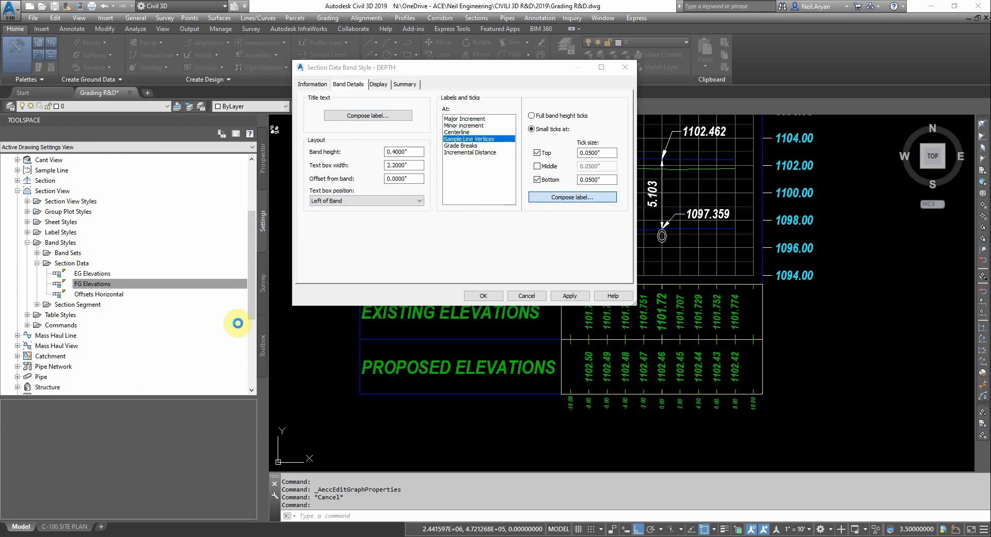
pyautogui.click(209, 240)
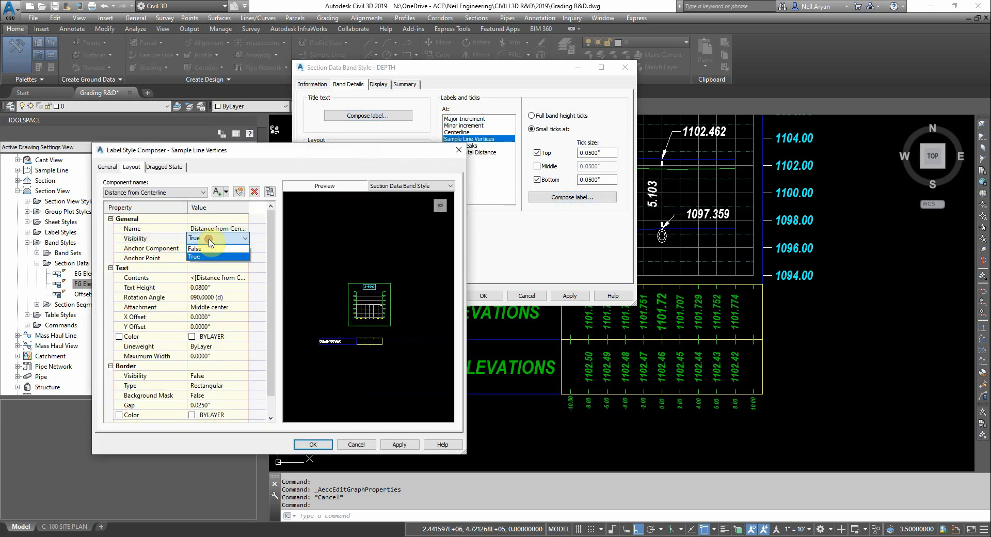
pyautogui.click(212, 258)
pyautogui.click(312, 445)
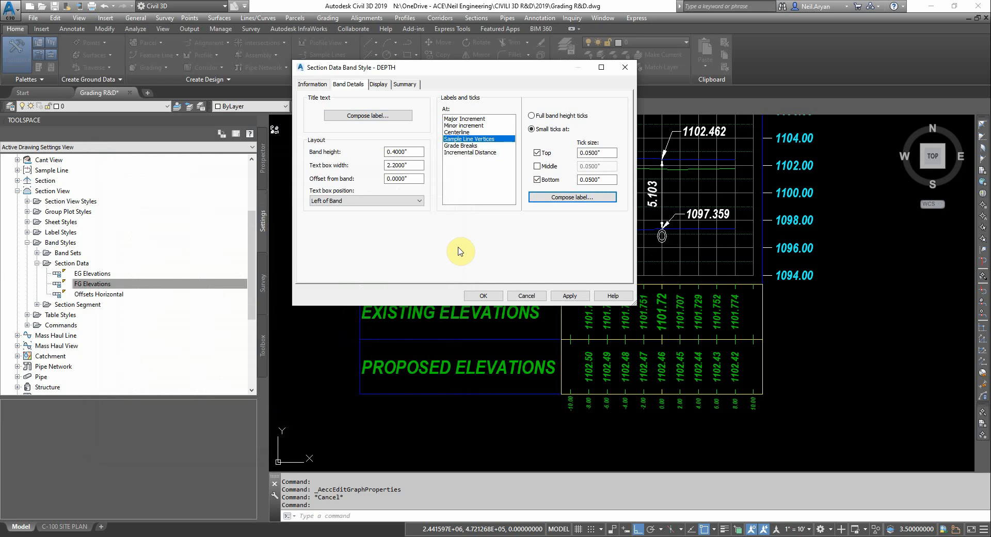
# Step: Set the visibility of the DEPTH band's Grade Breaks label text to False and accept it
pyautogui.click(467, 146)
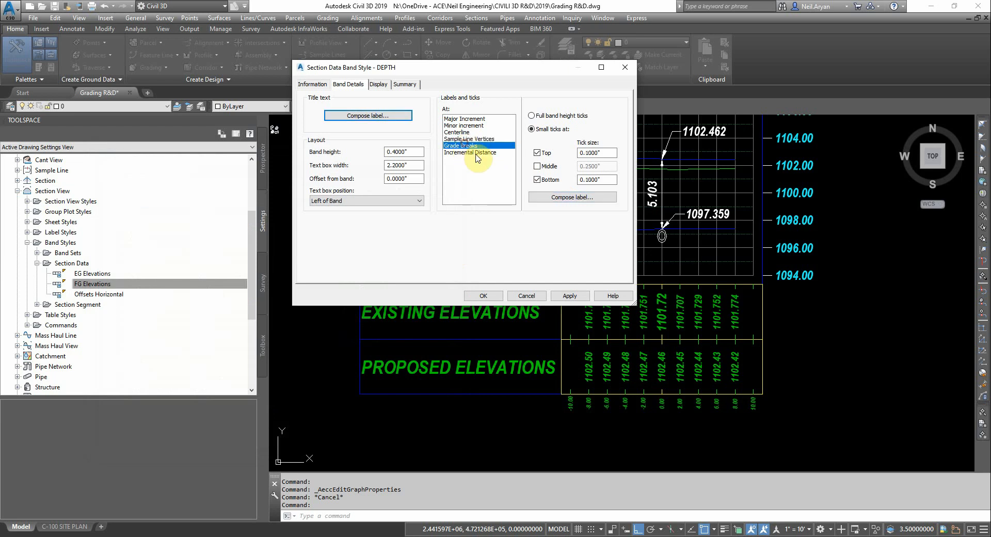
pyautogui.click(546, 197)
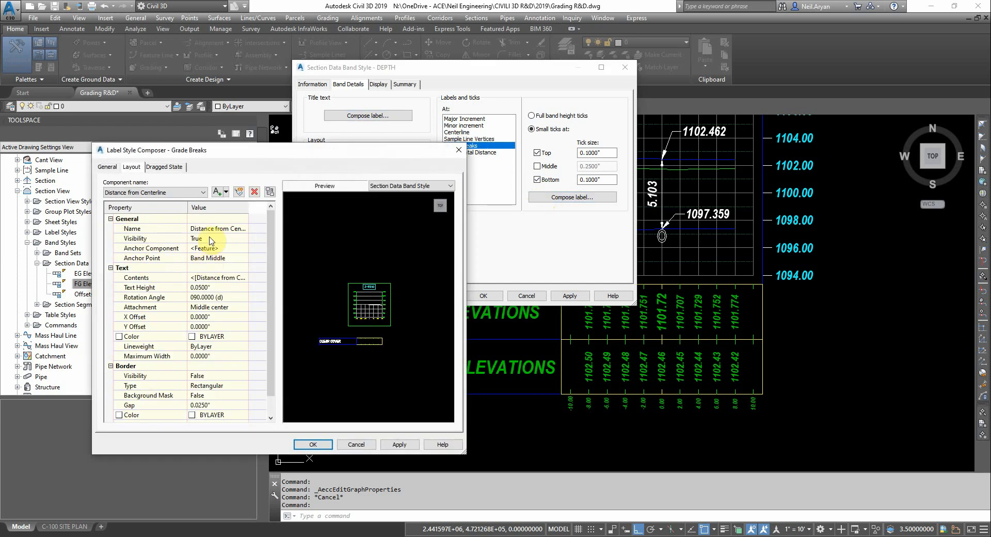
pyautogui.click(210, 240)
pyautogui.click(210, 250)
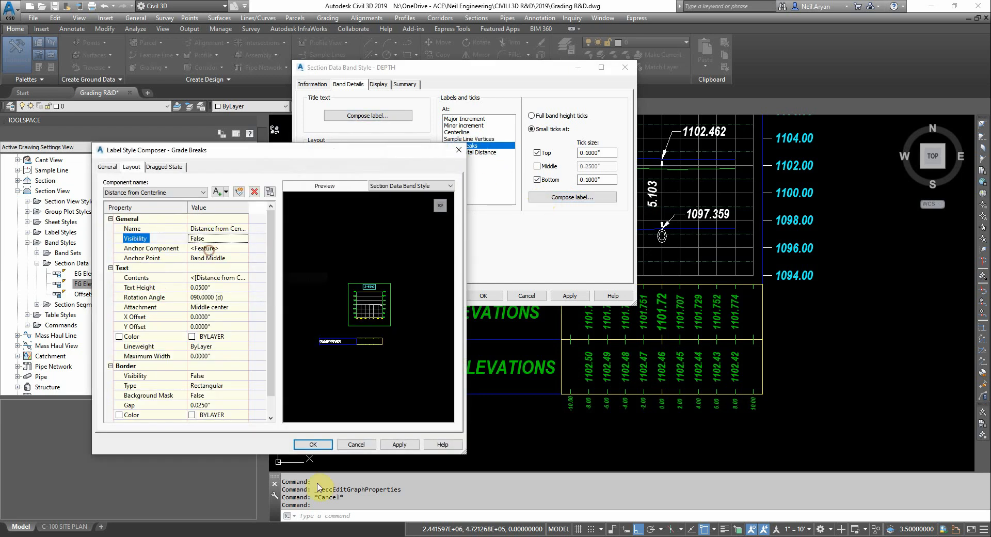
pyautogui.click(308, 447)
# Step: Set the visibility of the DEPTH band's Incremental Distance label text to False and accept it
pyautogui.click(495, 153)
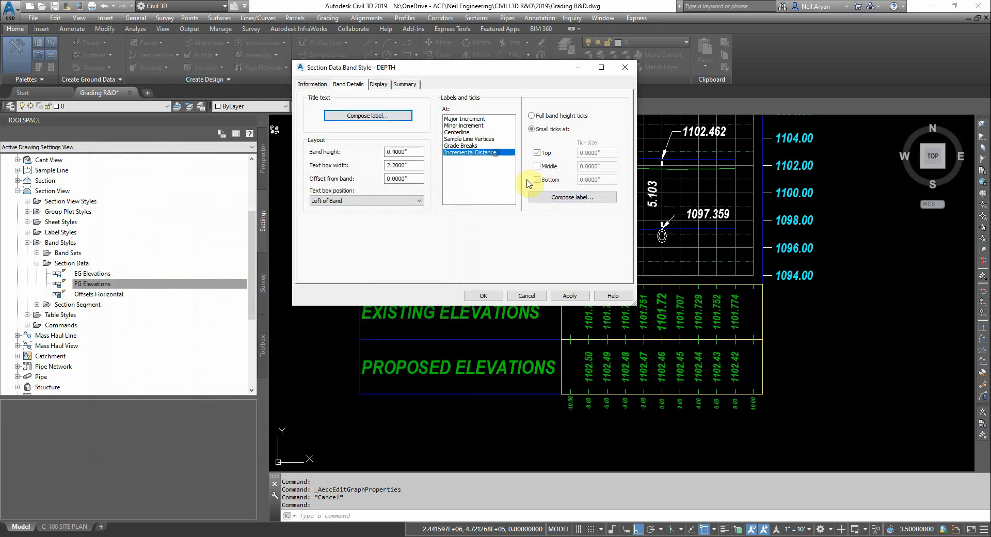
pyautogui.click(557, 195)
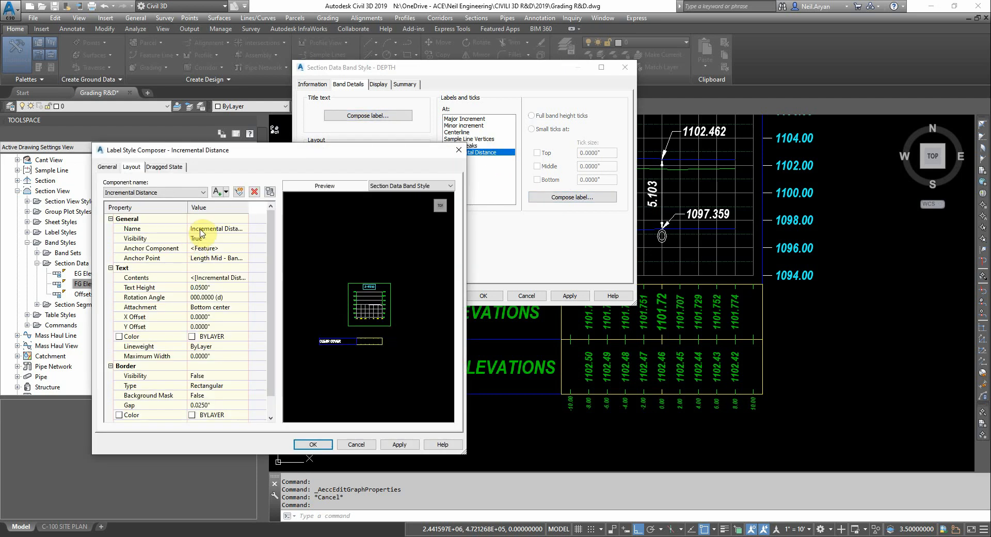
pyautogui.click(211, 240)
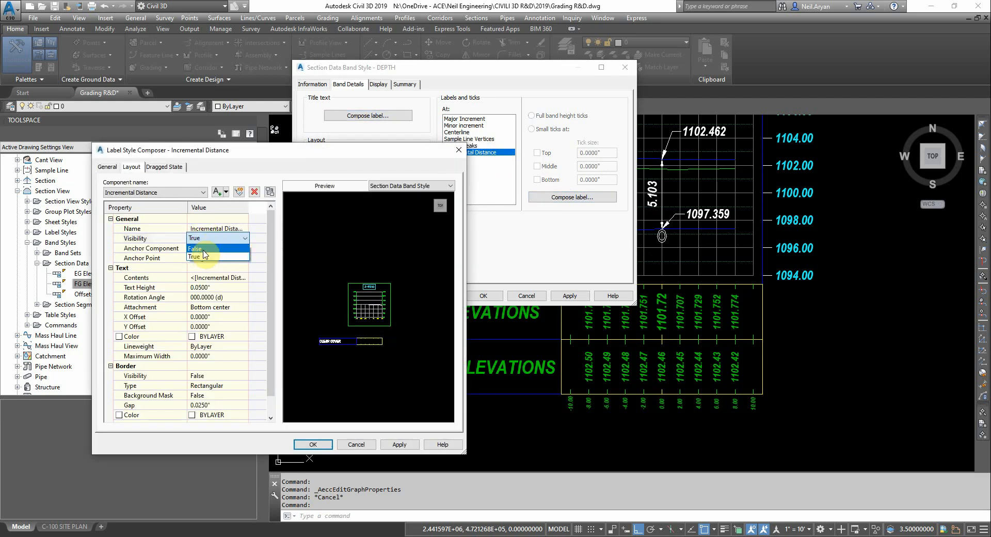
pyautogui.click(204, 250)
pyautogui.click(313, 445)
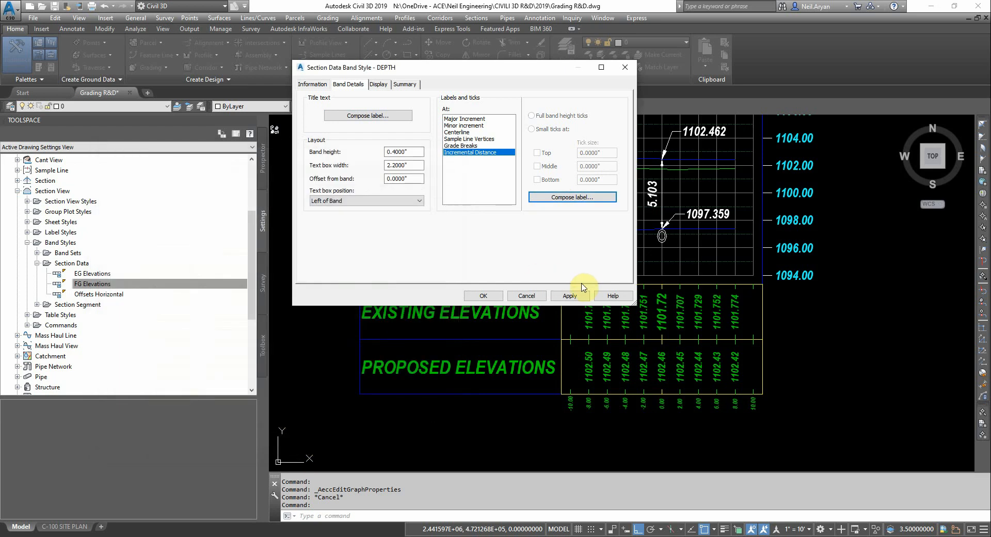
# Step: Recheck the Centerline label's settings, then accept the completed DEPTH band style
pyautogui.click(463, 133)
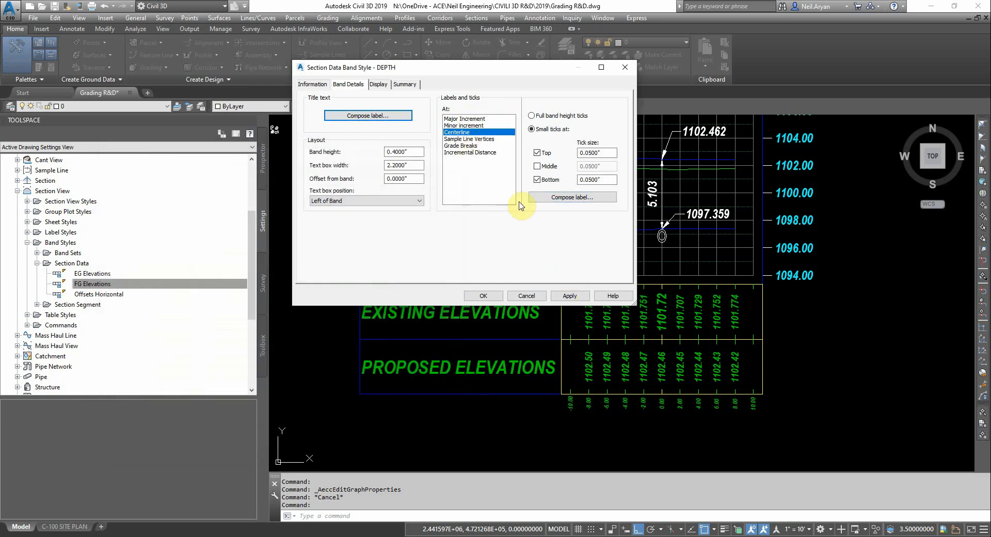
pyautogui.click(555, 197)
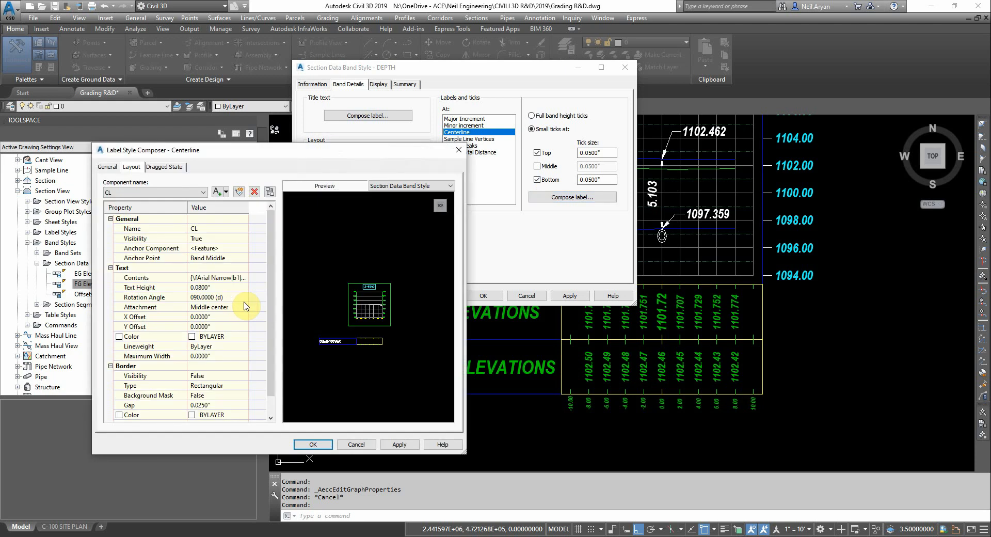
pyautogui.click(313, 444)
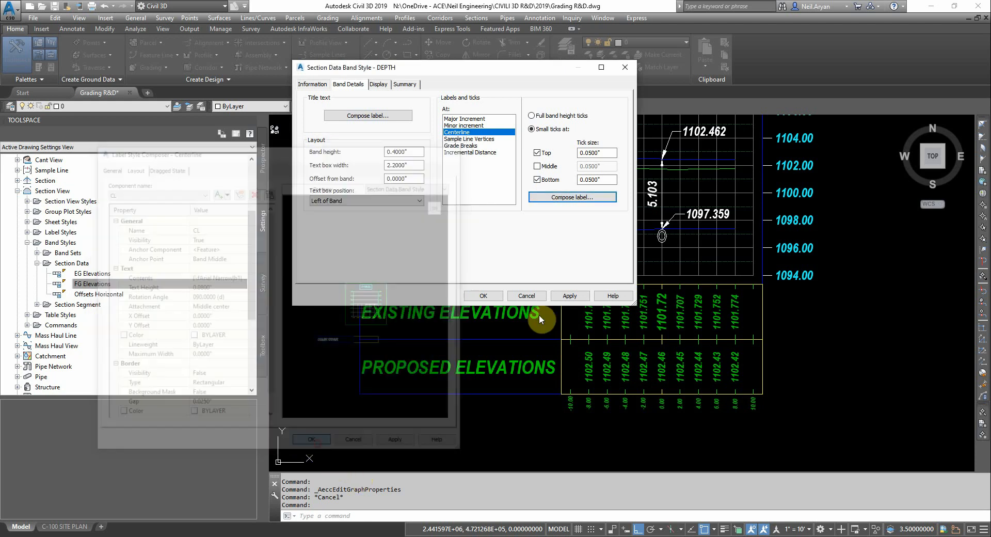
pyautogui.click(483, 295)
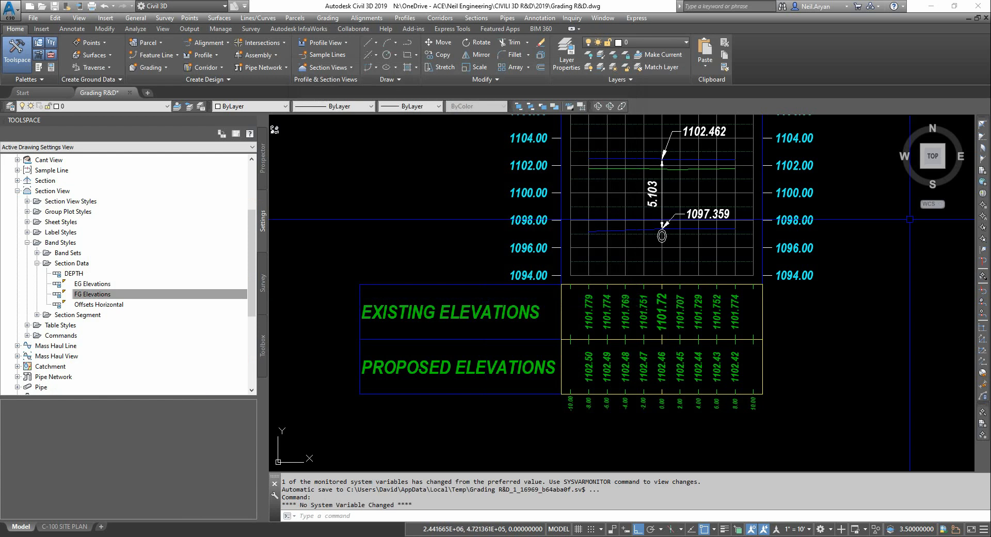
# Step: Open the properties of the 0+88.13 section view and add the DEPTH section data band beneath it
pyautogui.click(50, 304)
pyautogui.click(71, 273)
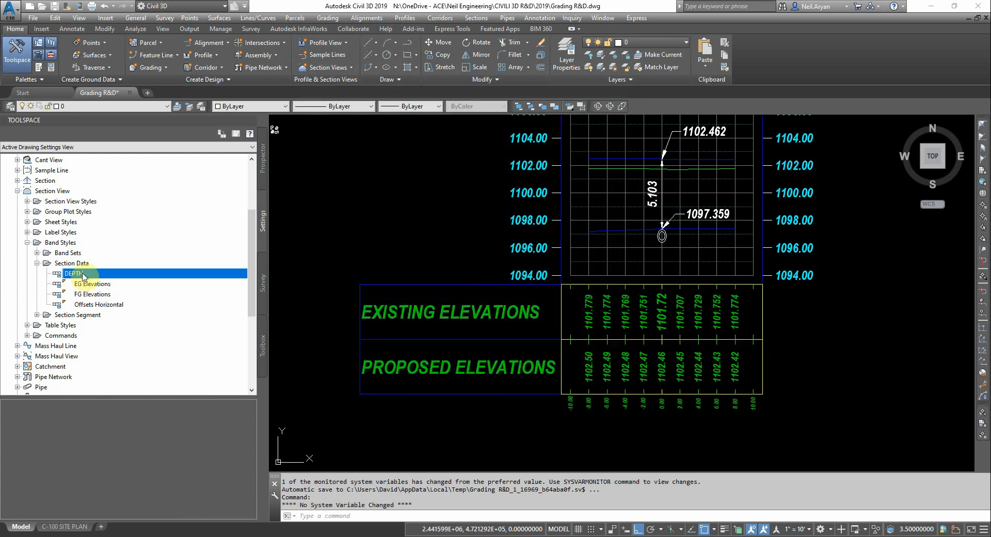
pyautogui.click(505, 367)
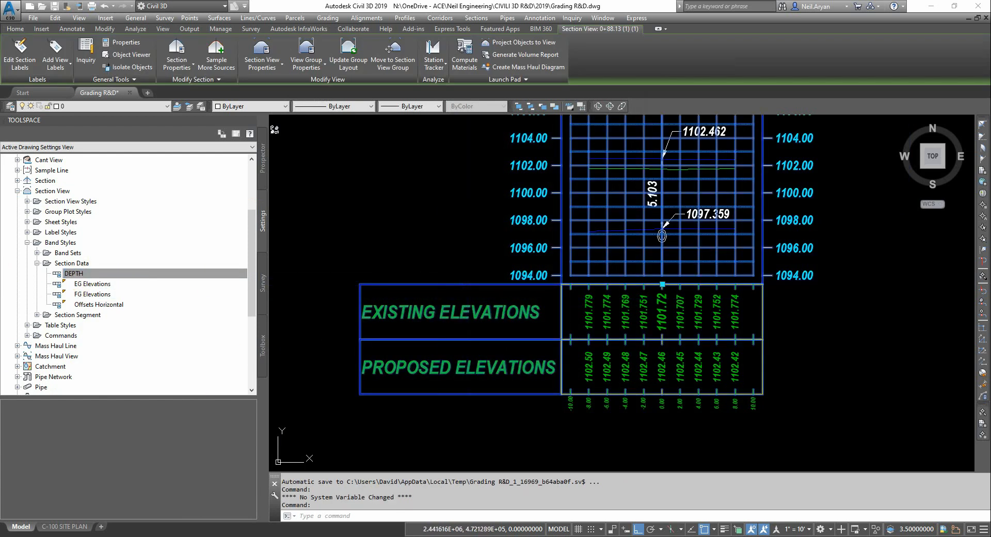
pyautogui.click(262, 49)
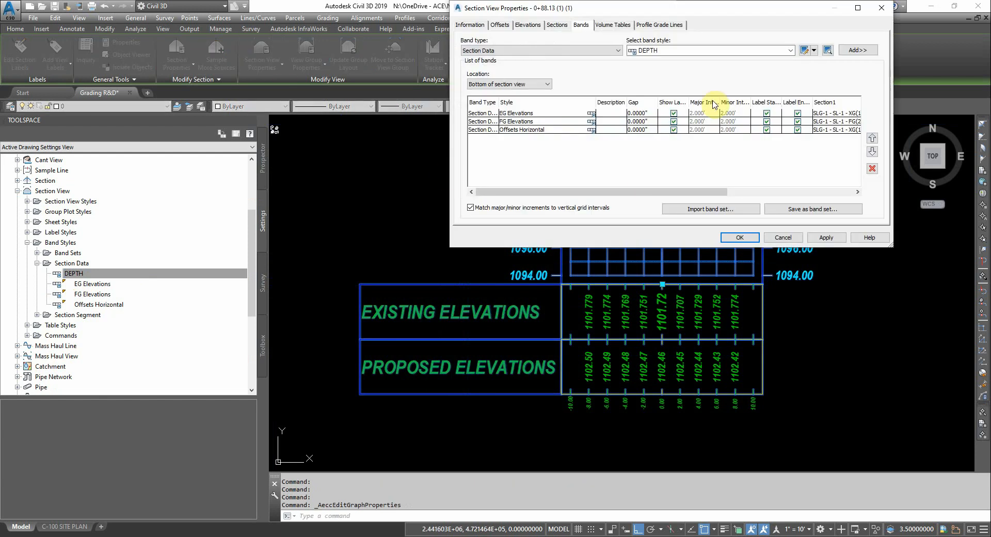
pyautogui.click(853, 52)
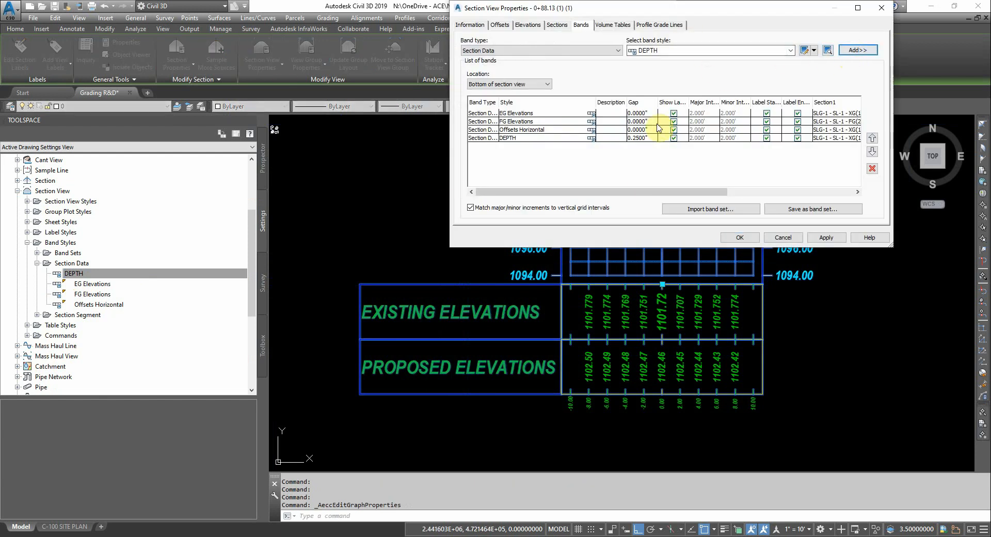
# Step: Move the DEPTH band above Offsets Horizontal in the band list, with a gap of 0.0000" and its labels shown
pyautogui.click(640, 139)
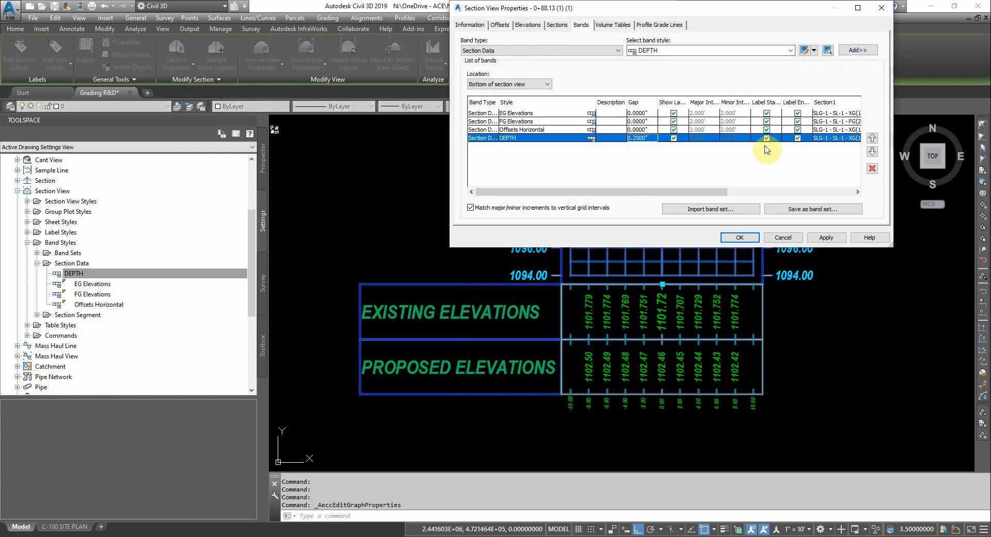
pyautogui.click(871, 139)
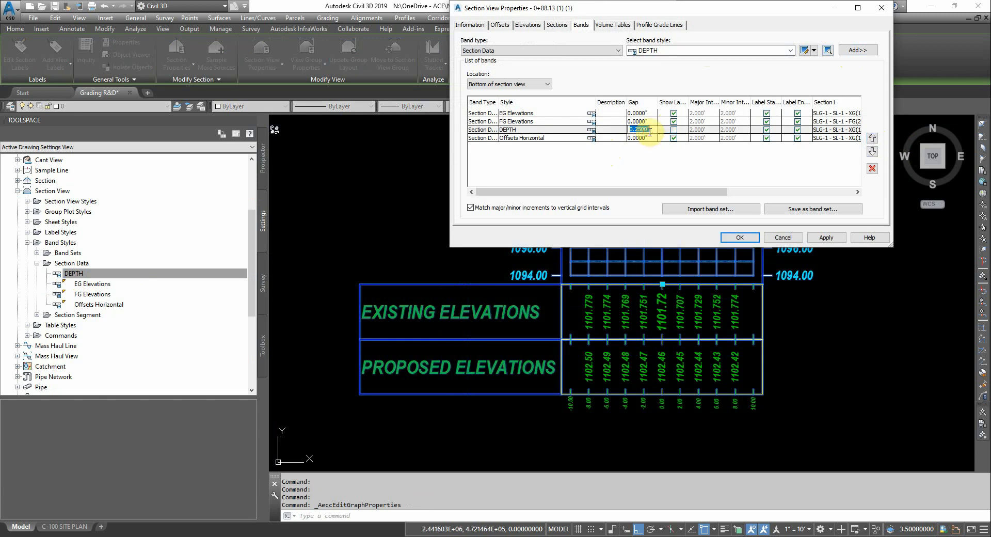
pyautogui.click(673, 130)
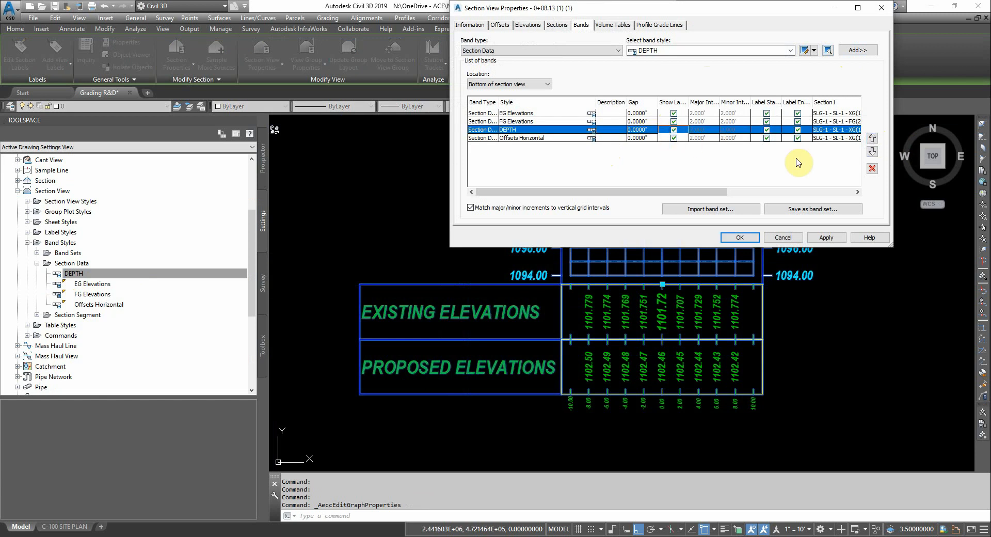
# Step: Set the DEPTH band's Section1 to SLG-1 - SL-1 - FG(2) and Section2 to SLG-1 - SL-1 - PIPE TOP(8), then apply and accept the section view properties
pyautogui.moveTo(698, 190); pyautogui.dragTo(754, 193)
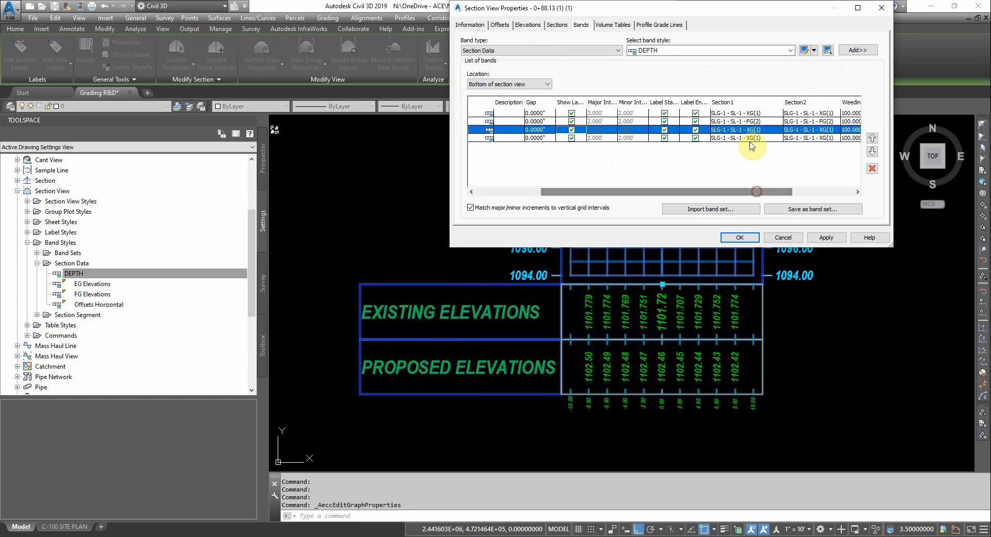
pyautogui.click(755, 132)
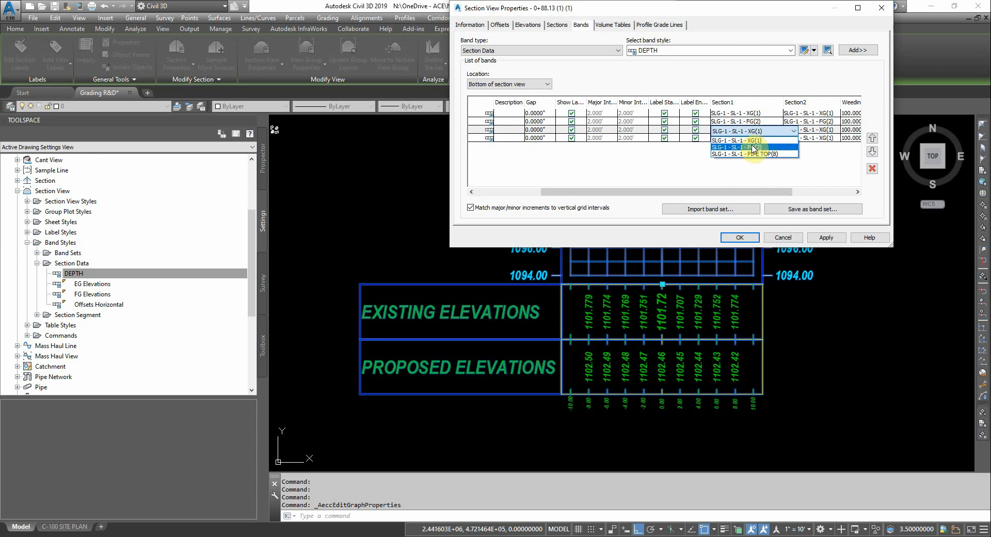
pyautogui.click(763, 147)
pyautogui.click(815, 131)
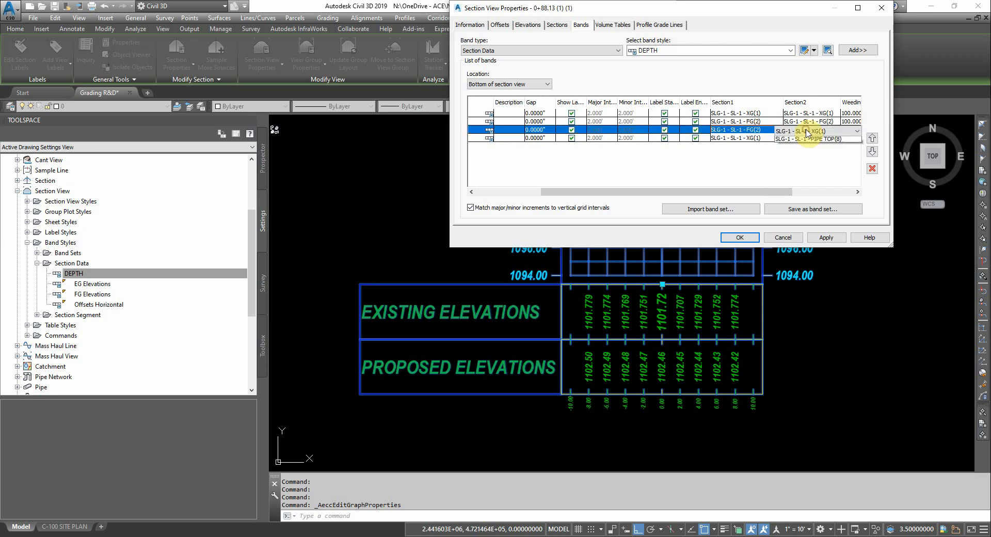
pyautogui.click(824, 154)
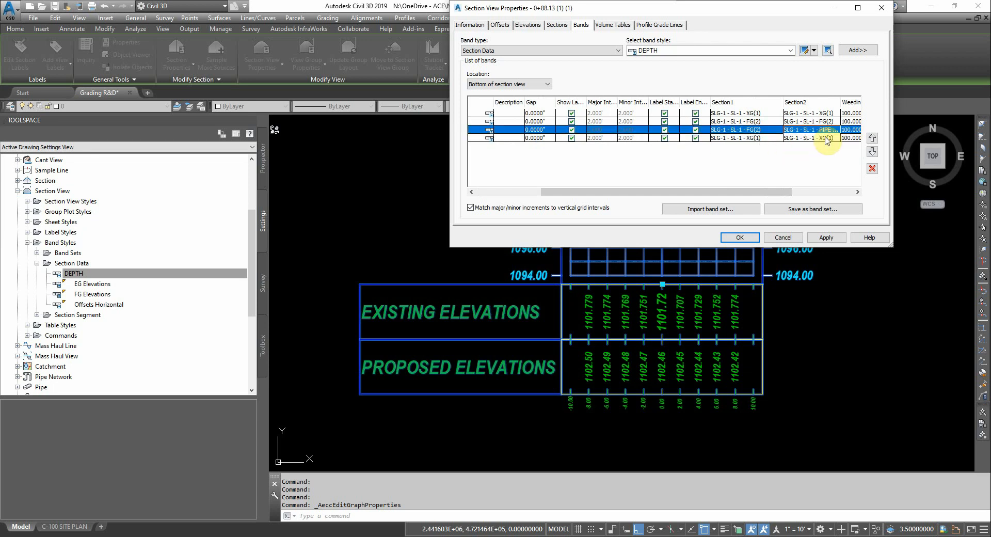
pyautogui.click(827, 238)
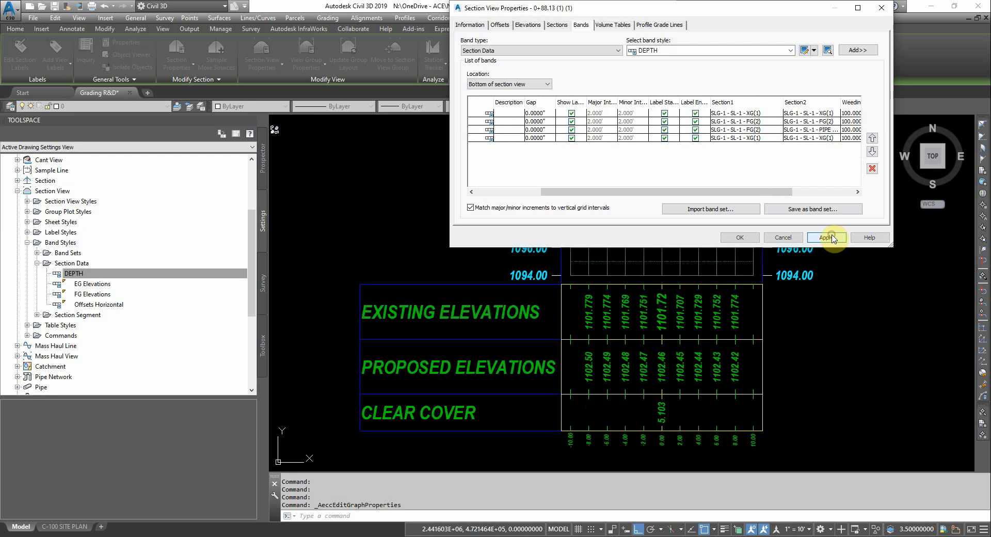
pyautogui.click(742, 238)
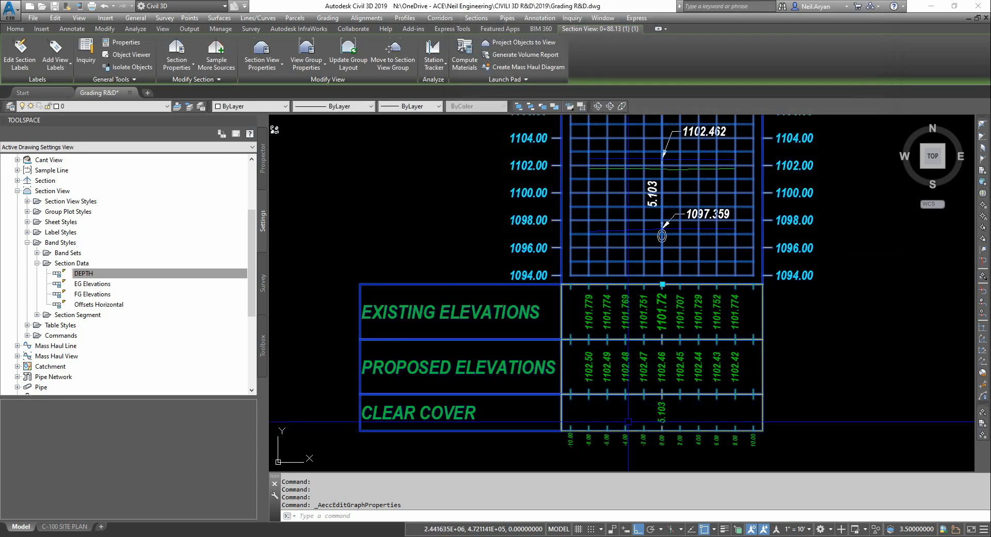
# Step: Compare the CLEAR COVER value at the centerline with the dimension and elevations above the pipe in the section view
pyautogui.scroll(4, 634, 361)
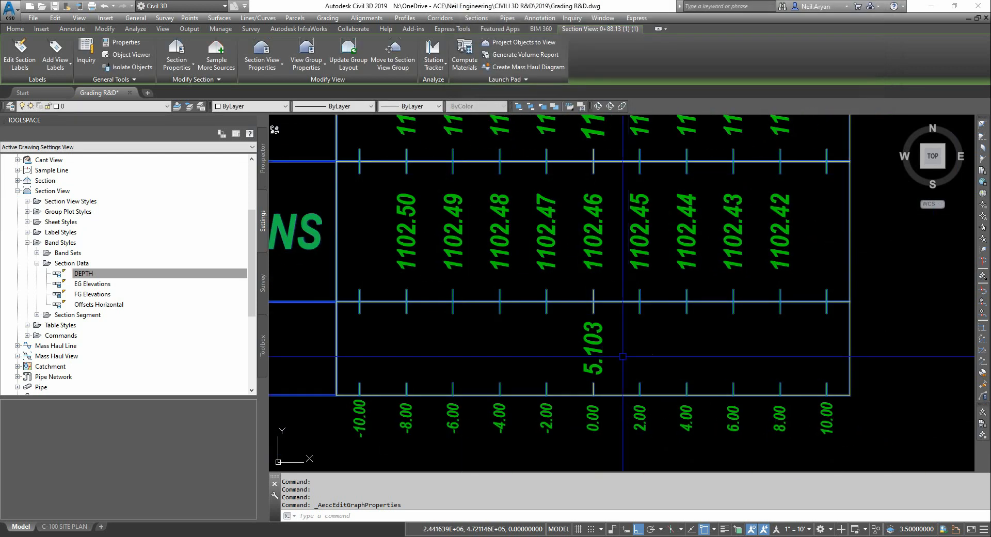
pyautogui.scroll(2, 622, 356)
pyautogui.scroll(-6, 622, 356)
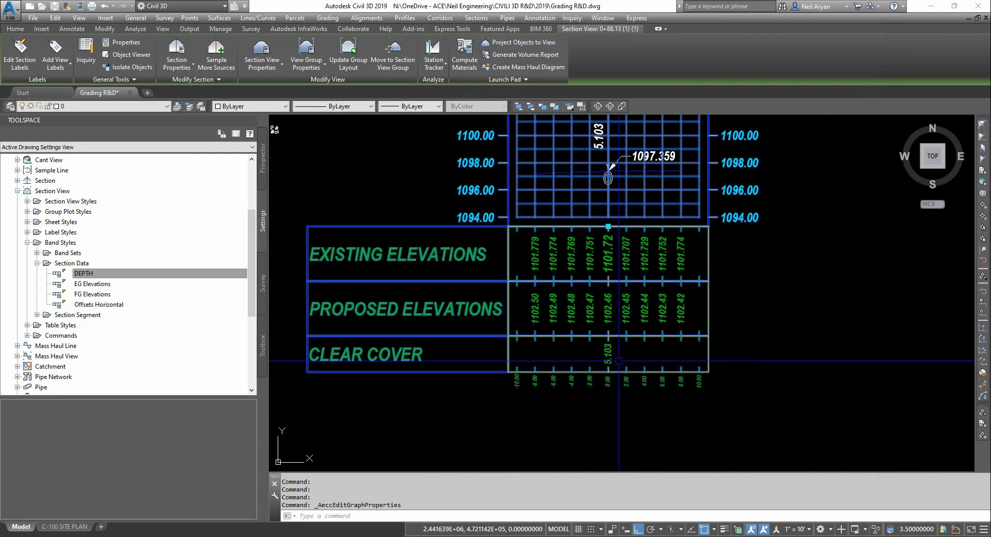
pyautogui.press('Escape')
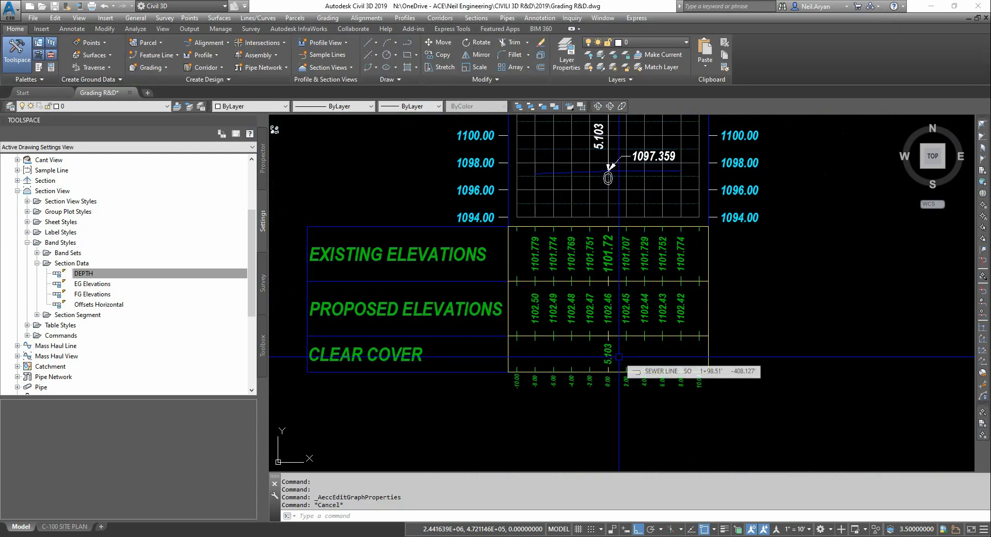
pyautogui.moveTo(643, 209); pyautogui.dragTo(635, 328, button='middle')
pyautogui.scroll(2, 570, 252)
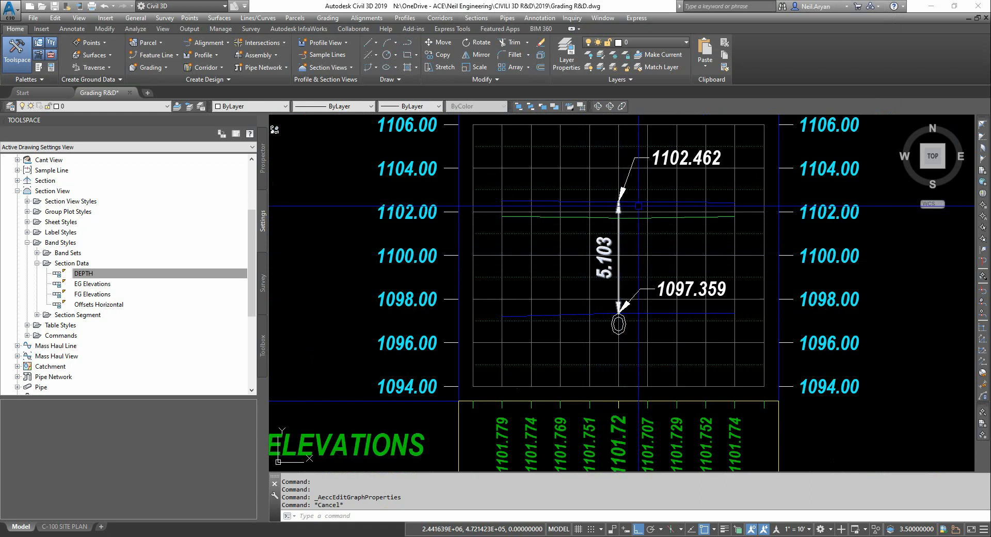
pyautogui.moveTo(625, 275); pyautogui.dragTo(582, 160, button='middle')
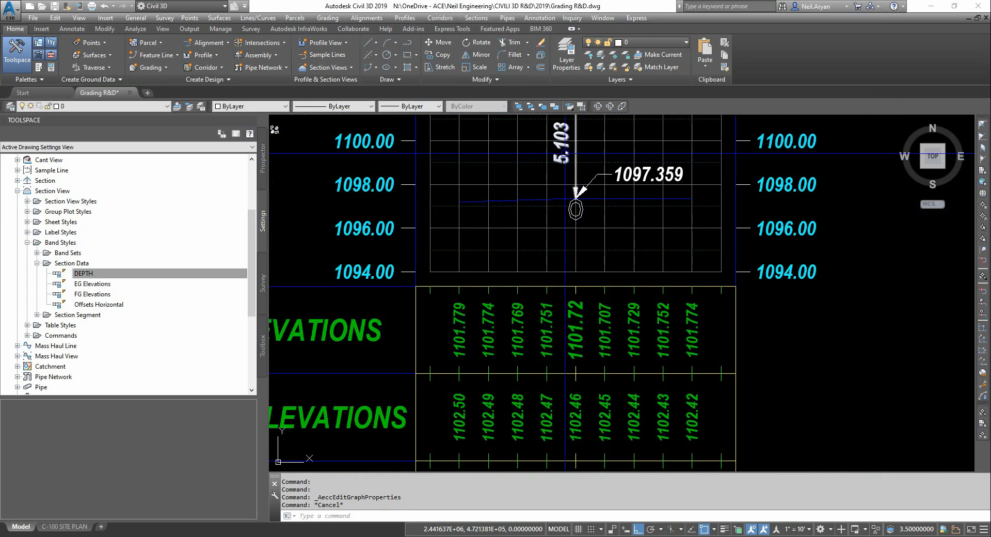
# Step: Review the existing, proposed, clear cover and offset bands beneath the section view, and the SL-1 location on the sewer line plan
pyautogui.scroll(-2, 576, 151)
pyautogui.moveTo(574, 357); pyautogui.dragTo(569, 272, button='middle')
pyautogui.scroll(4, 570, 271)
pyautogui.scroll(-4, 618, 256)
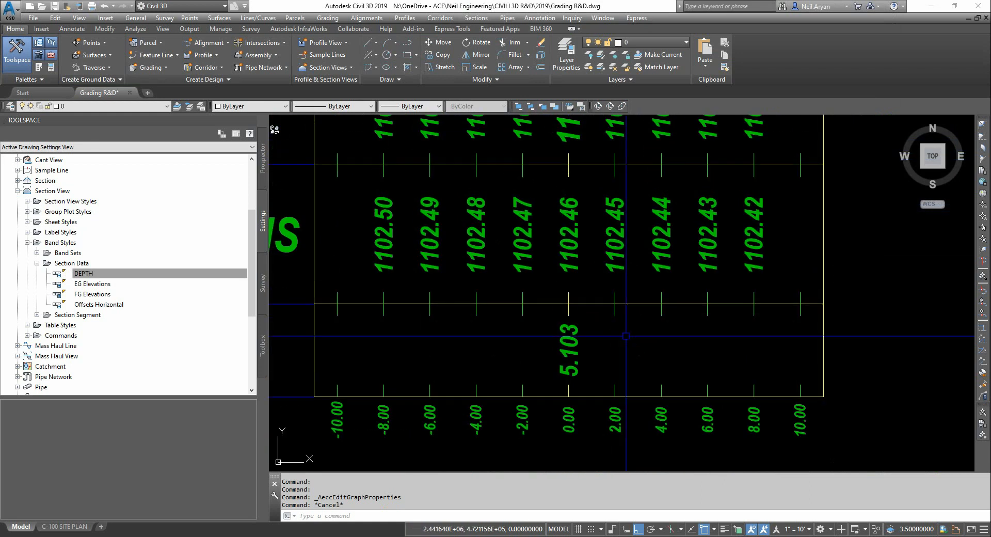
pyautogui.moveTo(849, 290); pyautogui.dragTo(850, 307, button='middle')
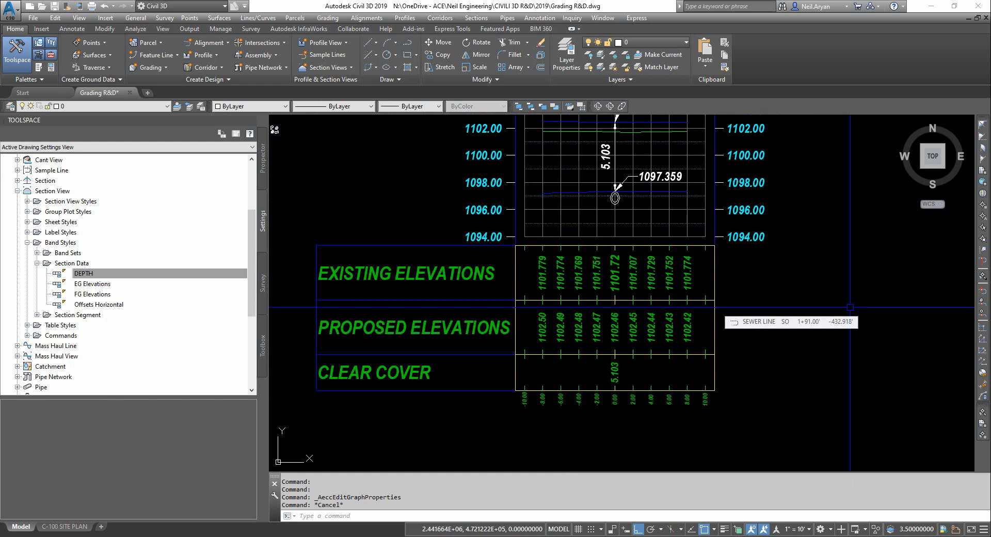
pyautogui.scroll(-5, 850, 307)
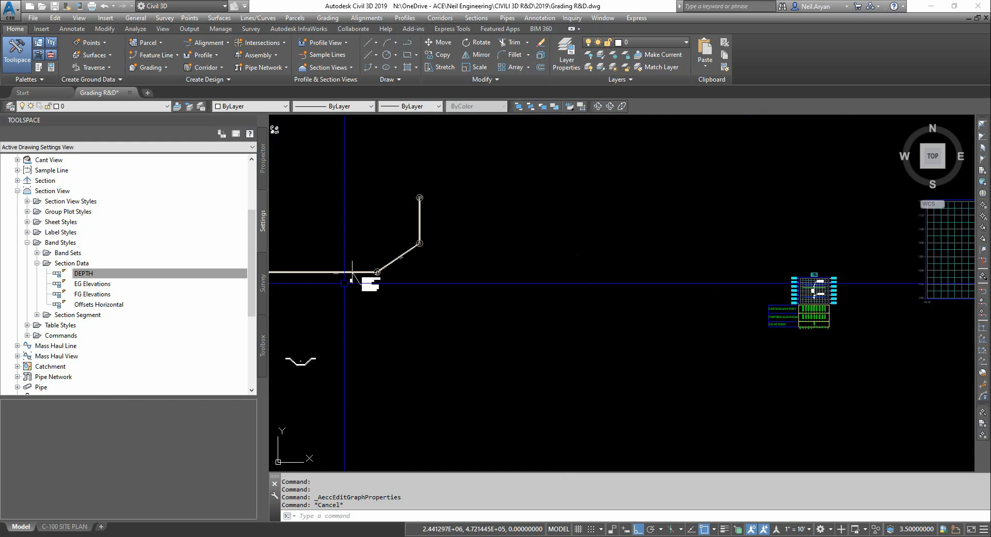
pyautogui.scroll(6, 526, 282)
pyautogui.scroll(3, 581, 202)
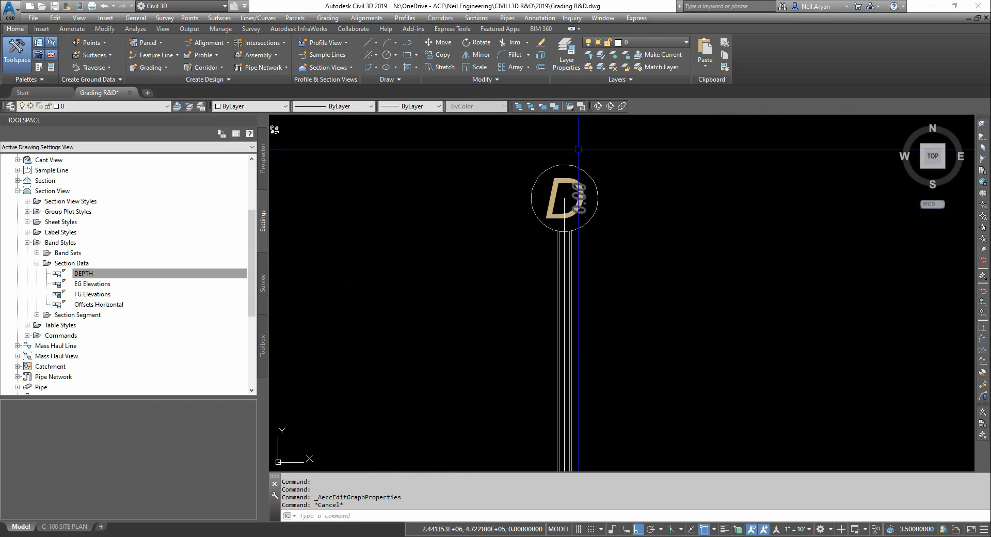
pyautogui.scroll(-3, 578, 149)
pyautogui.moveTo(528, 347); pyautogui.dragTo(567, 348, button='middle')
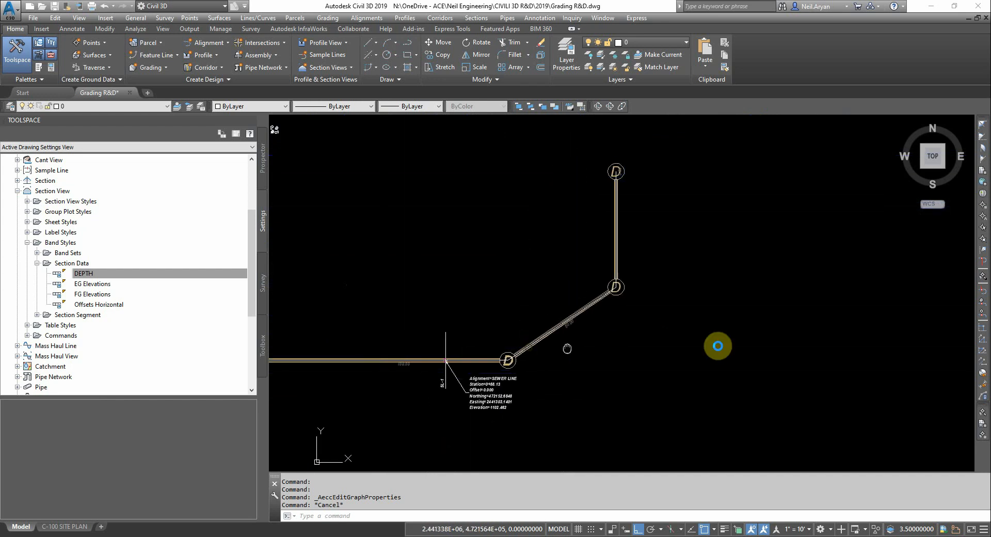
pyautogui.scroll(-6, 567, 348)
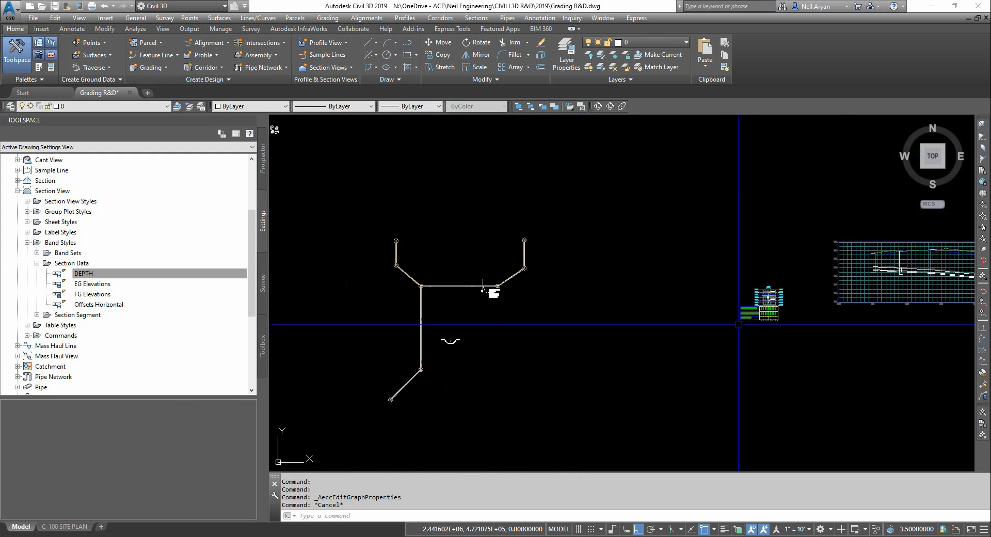
# Step: Draw an open three-segment polyline inside the eastern sewer pipes, roughly following the north-south, diagonal and east-west runs past sample line SL-1
pyautogui.scroll(4, 525, 265)
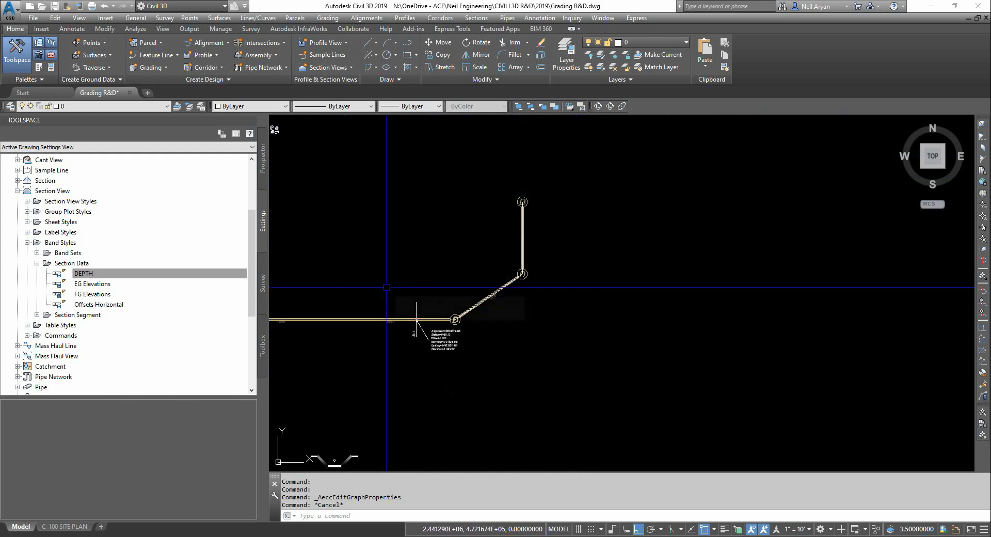
pyautogui.moveTo(444, 243); pyautogui.dragTo(496, 258, button='middle')
pyautogui.write('P')
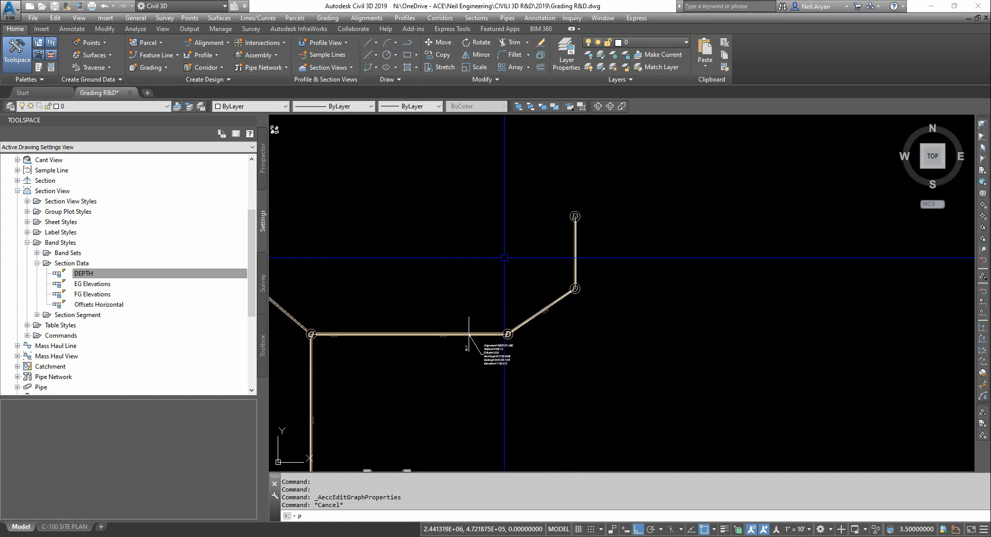
pyautogui.scroll(2, 545, 214)
pyautogui.write('L')
pyautogui.press('Return')
pyautogui.click(567, 212)
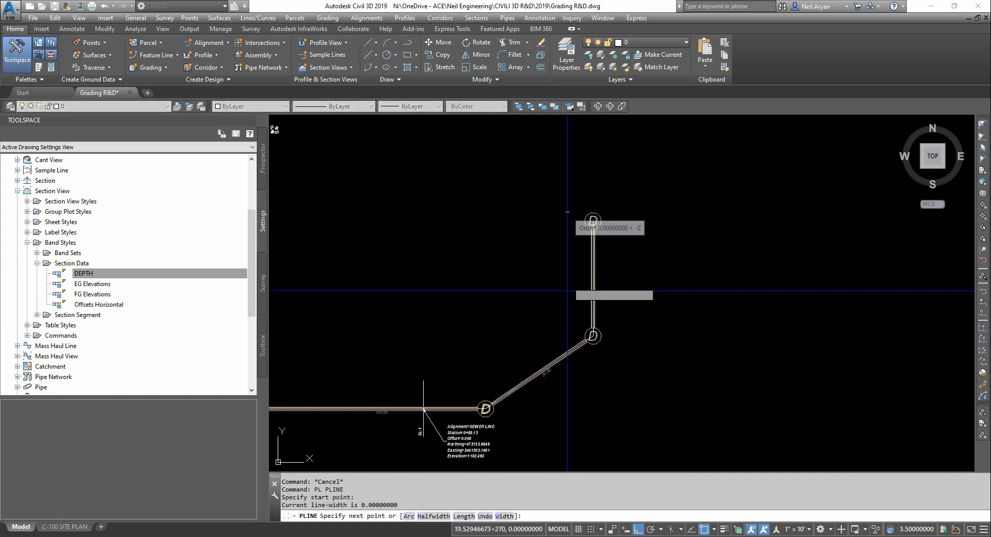
pyautogui.click(567, 317)
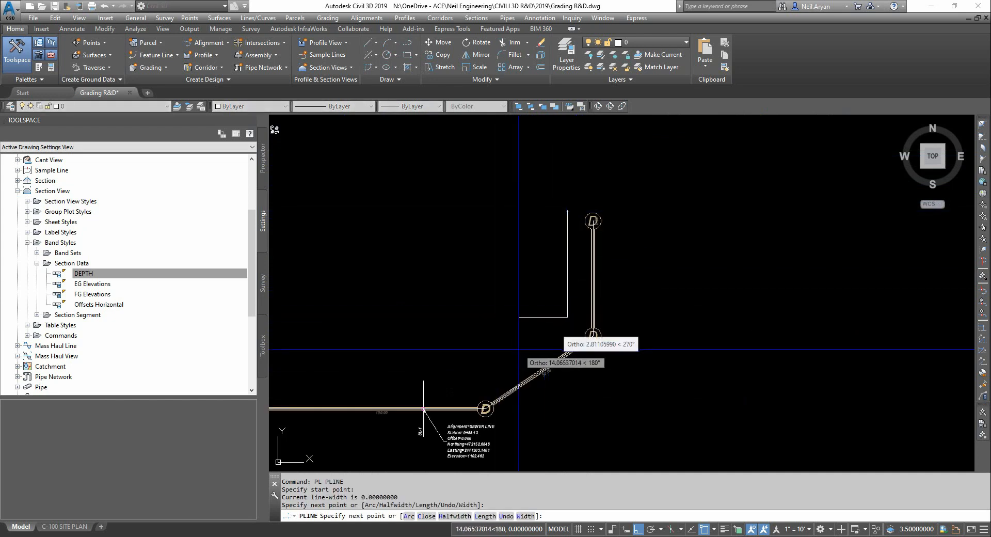
pyautogui.press('F8')
pyautogui.click(493, 380)
pyautogui.moveTo(443, 395); pyautogui.dragTo(696, 361, button='middle')
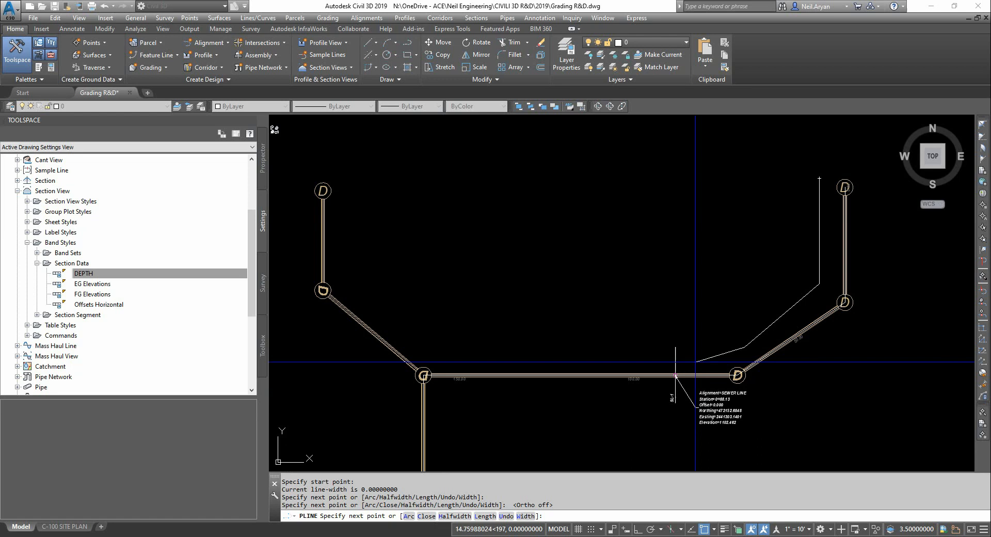
pyautogui.press('F8')
pyautogui.press('Escape')
# Step: Inspect the section view with its data bands and the place where the new polyline meets sample line SL-1 in plan
pyautogui.scroll(-6, 447, 343)
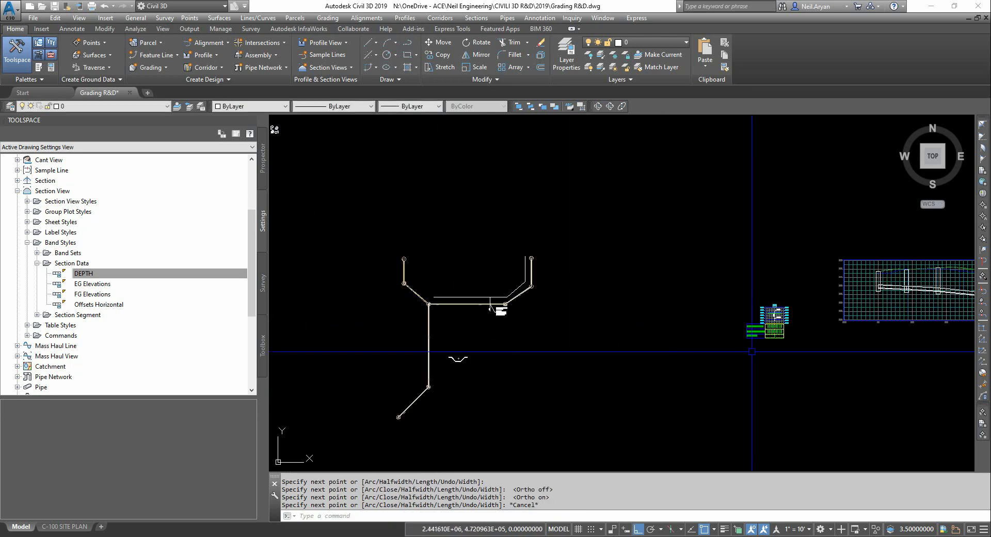
pyautogui.moveTo(751, 352); pyautogui.dragTo(732, 350, button='middle')
pyautogui.scroll(10, 733, 350)
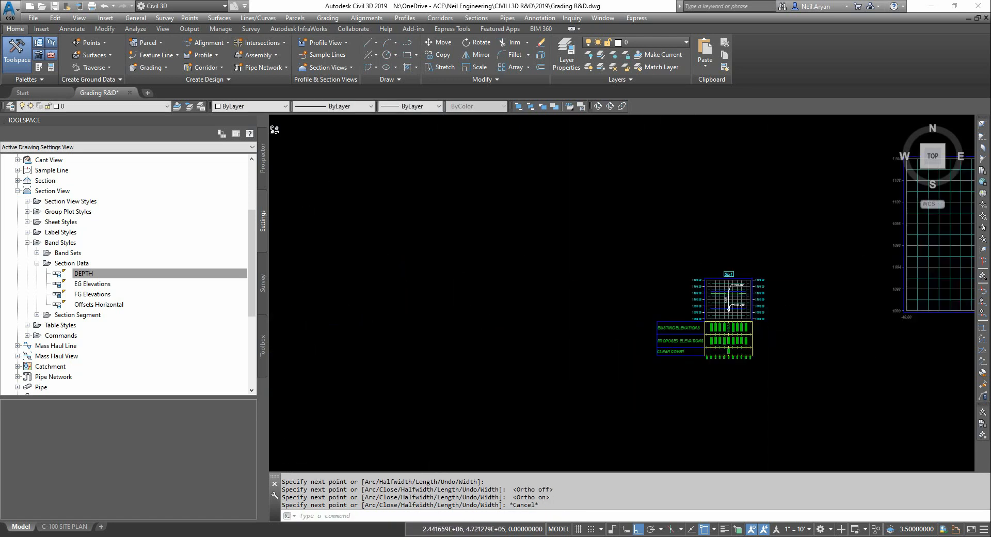
pyautogui.moveTo(613, 436); pyautogui.dragTo(639, 384, button='middle')
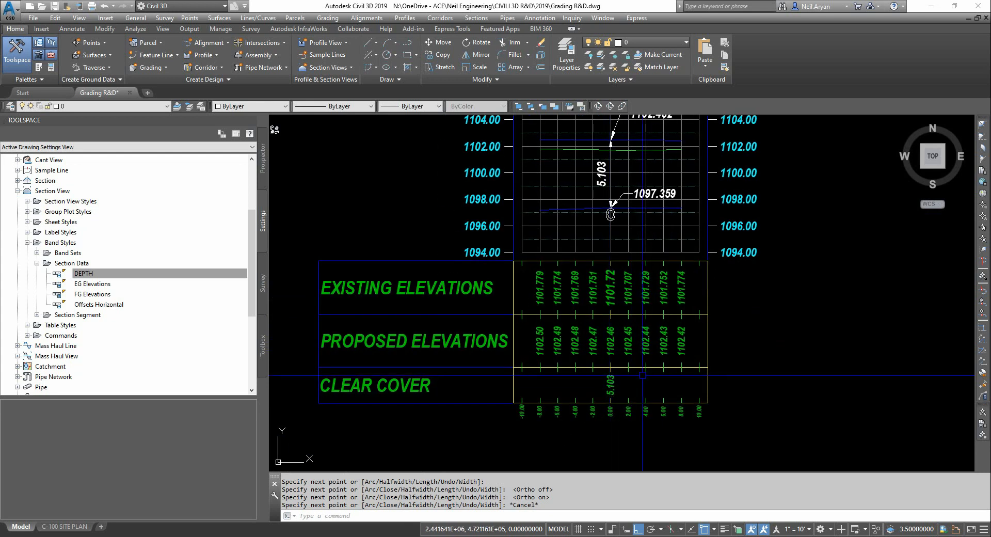
pyautogui.scroll(-8, 753, 377)
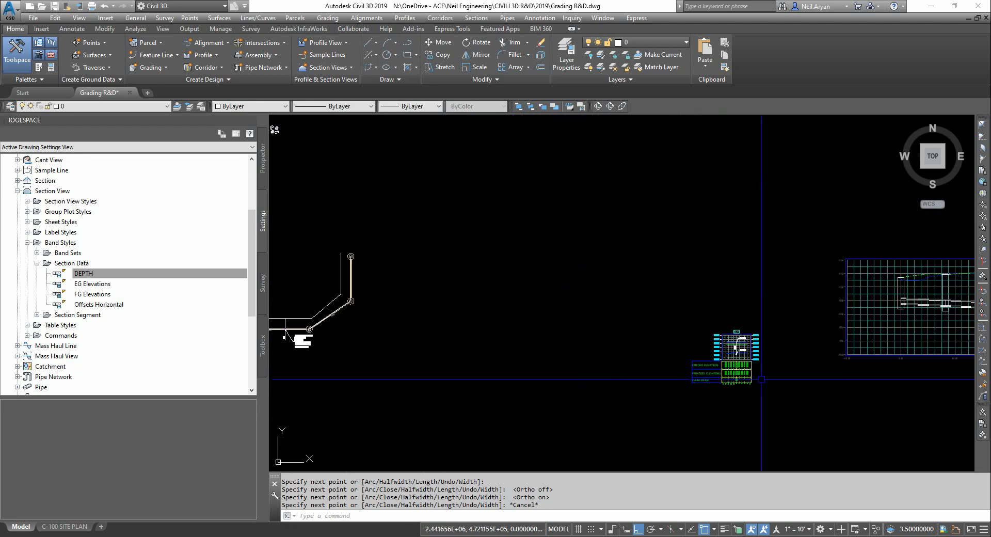
pyautogui.moveTo(349, 363); pyautogui.dragTo(661, 363, button='middle')
pyautogui.scroll(6, 615, 330)
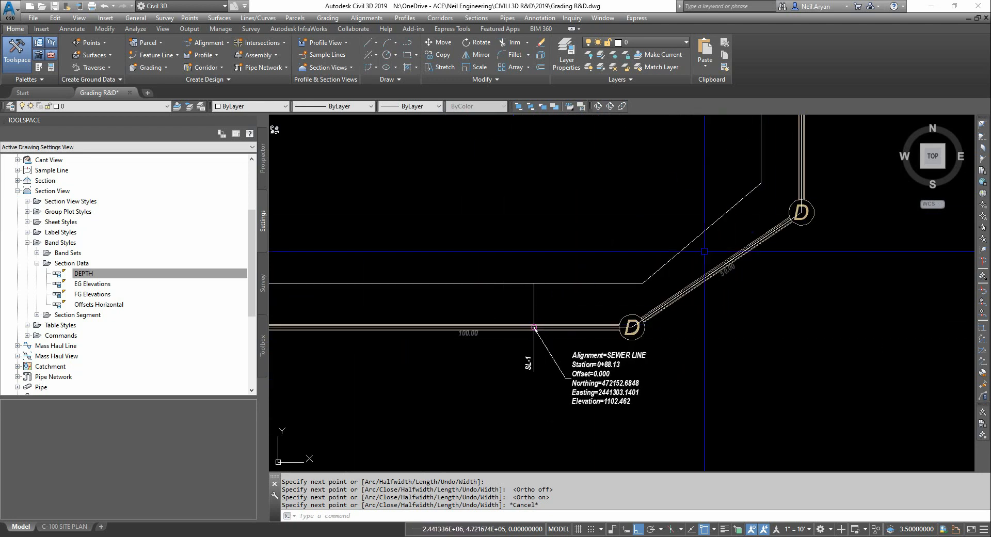
pyautogui.moveTo(733, 318); pyautogui.dragTo(664, 347, button='middle')
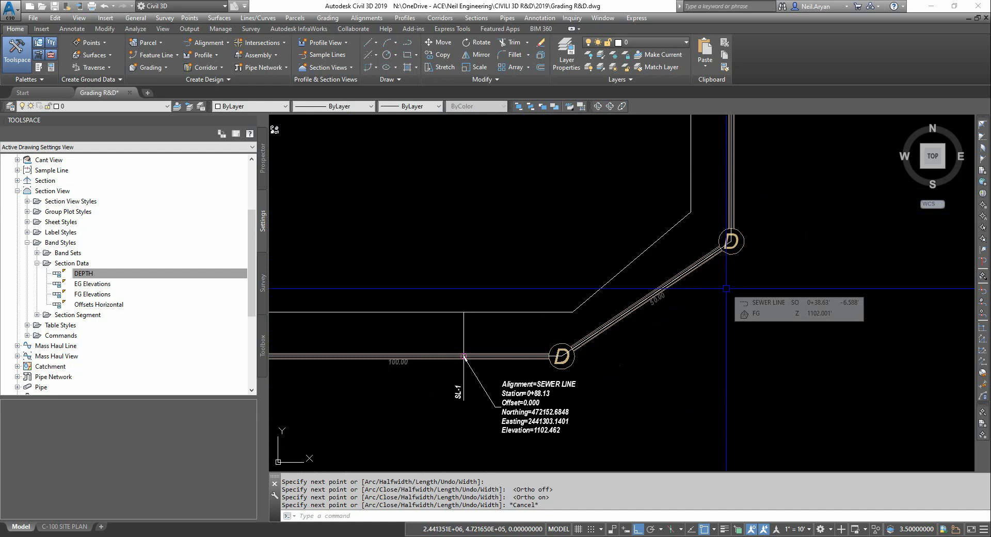